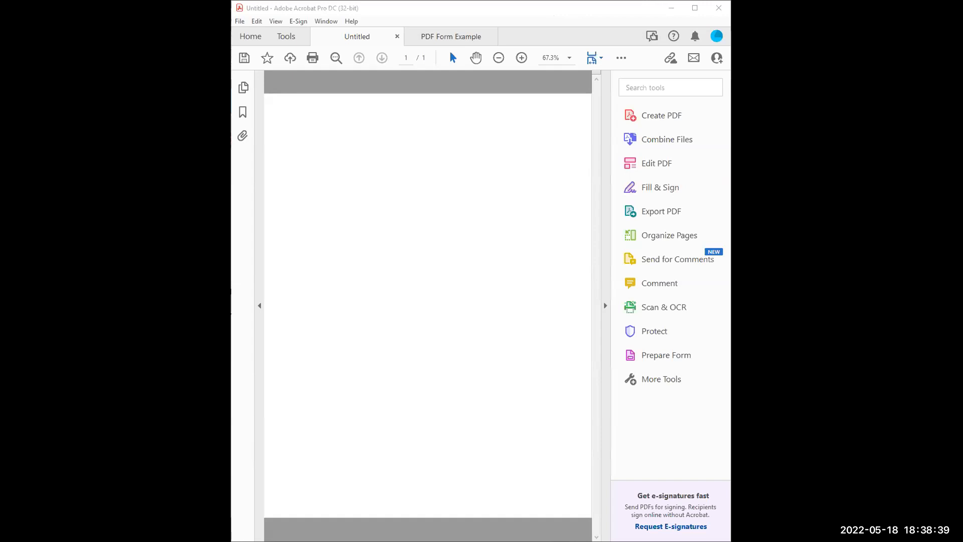
# - Look over the recent files in the Home view and browse the whole catalog of tools in the Tools view
pyautogui.click(477, 191)
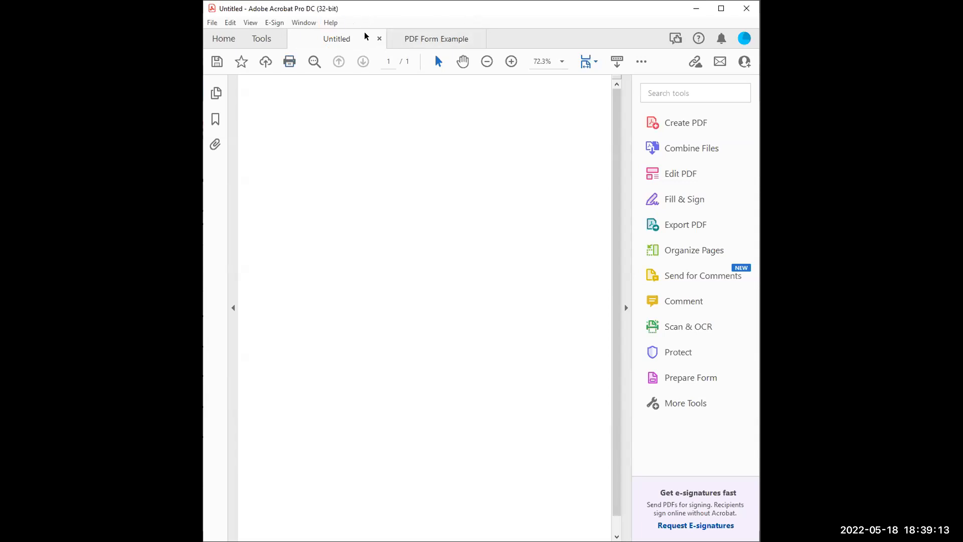
pyautogui.click(222, 38)
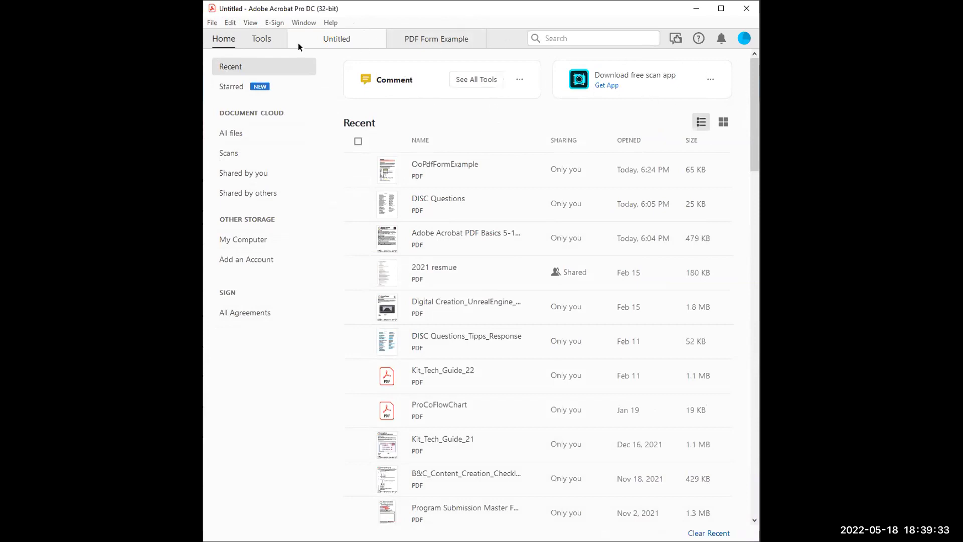
pyautogui.click(257, 40)
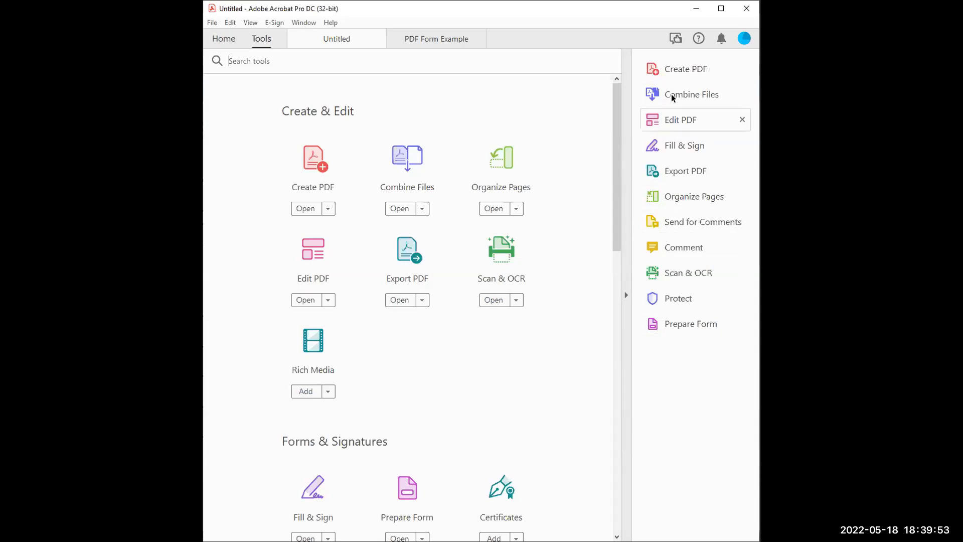
pyautogui.scroll(-2, 444, 176)
pyautogui.scroll(-1, 443, 175)
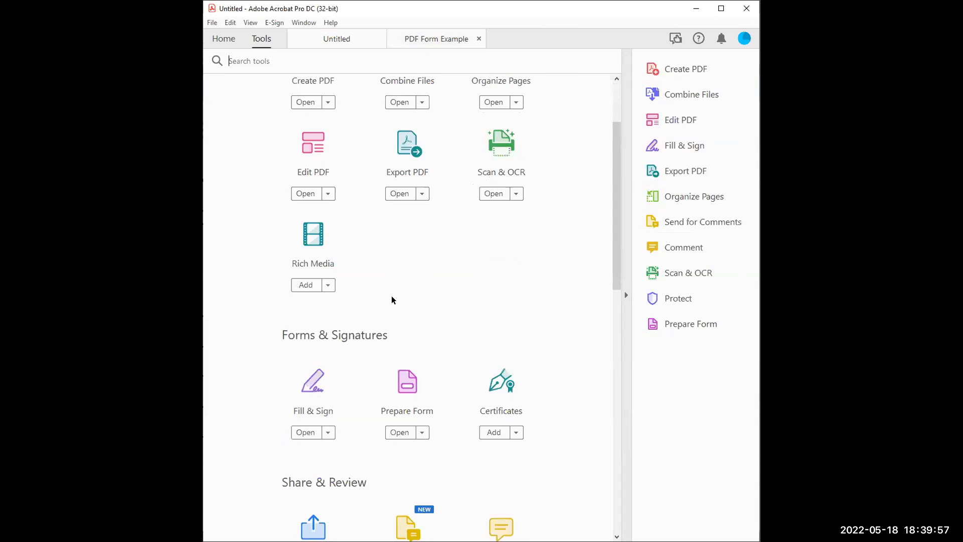
pyautogui.scroll(4, 383, 258)
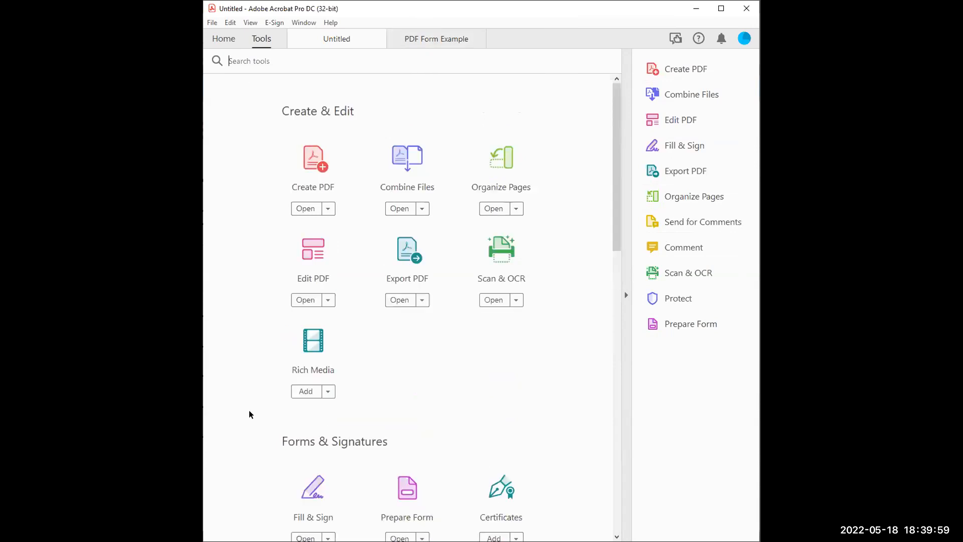
pyautogui.scroll(-5, 424, 396)
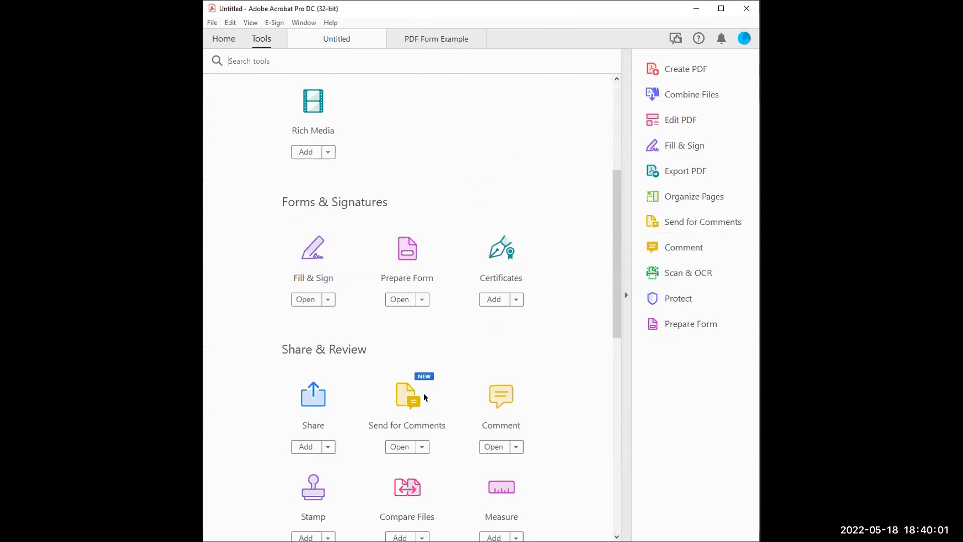
pyautogui.scroll(-3, 402, 351)
pyautogui.scroll(-2, 474, 412)
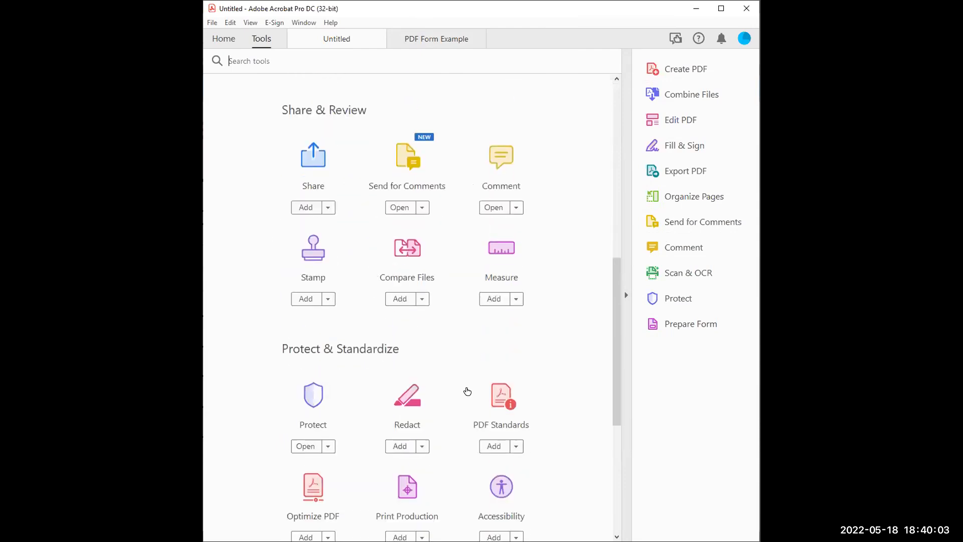
pyautogui.scroll(-2, 467, 391)
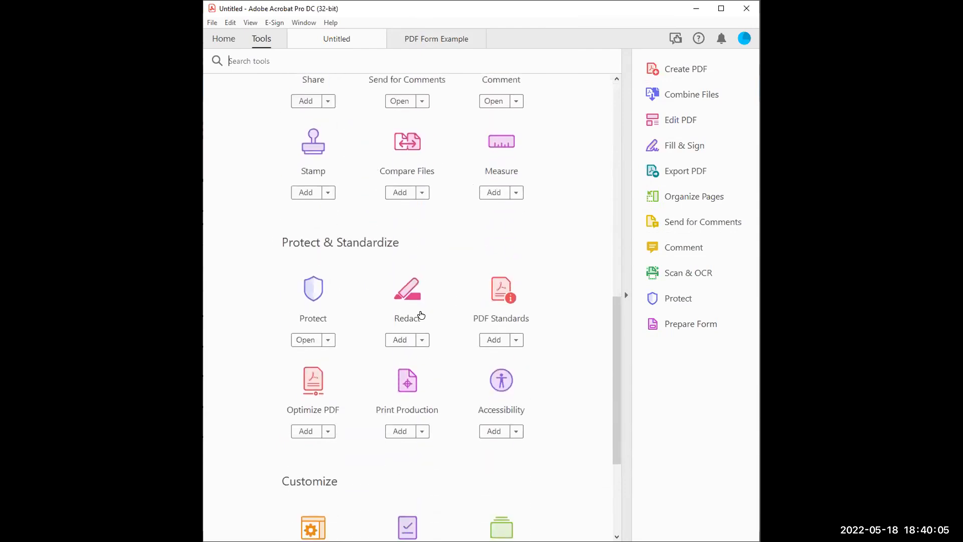
pyautogui.scroll(-3, 419, 314)
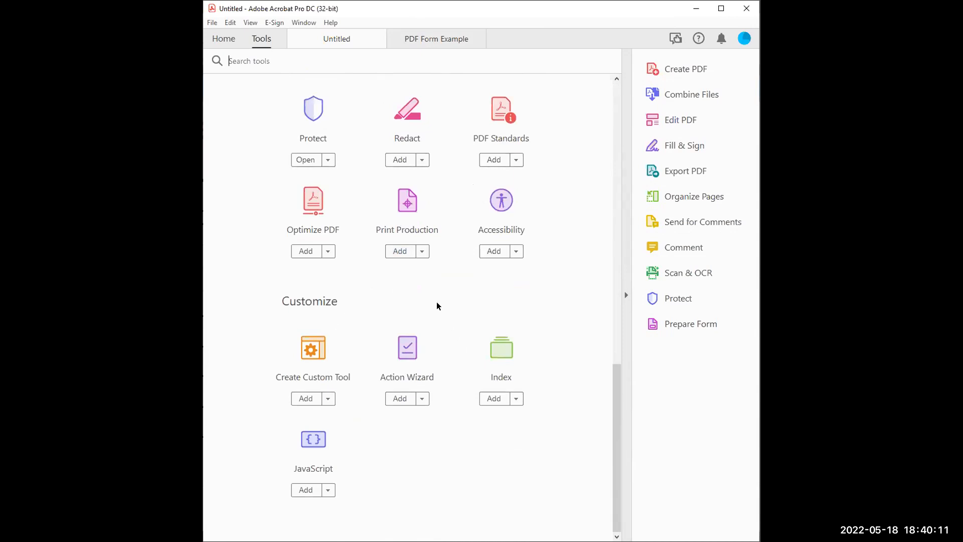
pyautogui.scroll(6, 451, 329)
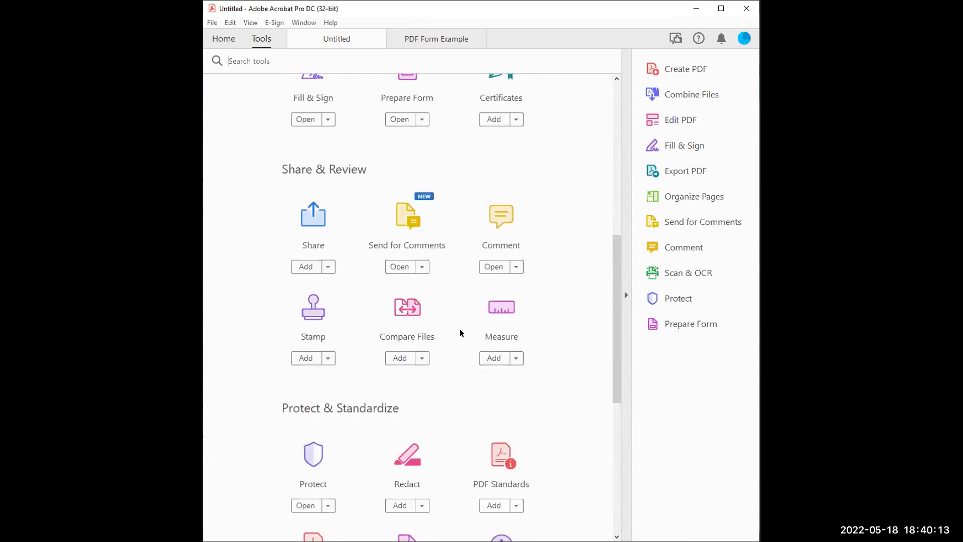
pyautogui.scroll(3, 458, 333)
pyautogui.scroll(1, 464, 402)
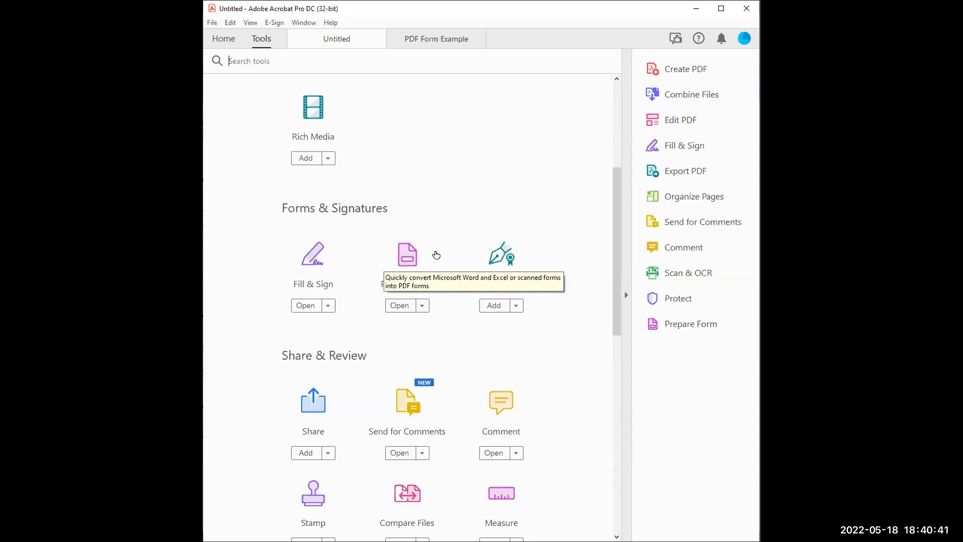
pyautogui.scroll(5, 412, 330)
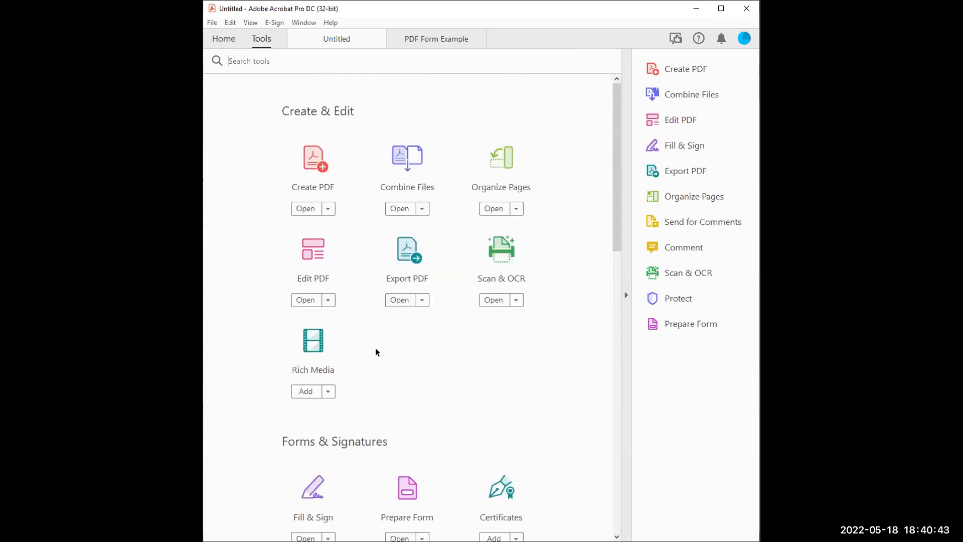
# - View the open Untitled and PDF Form Example documents in document view and return to Untitled
pyautogui.click(304, 206)
pyautogui.click(339, 38)
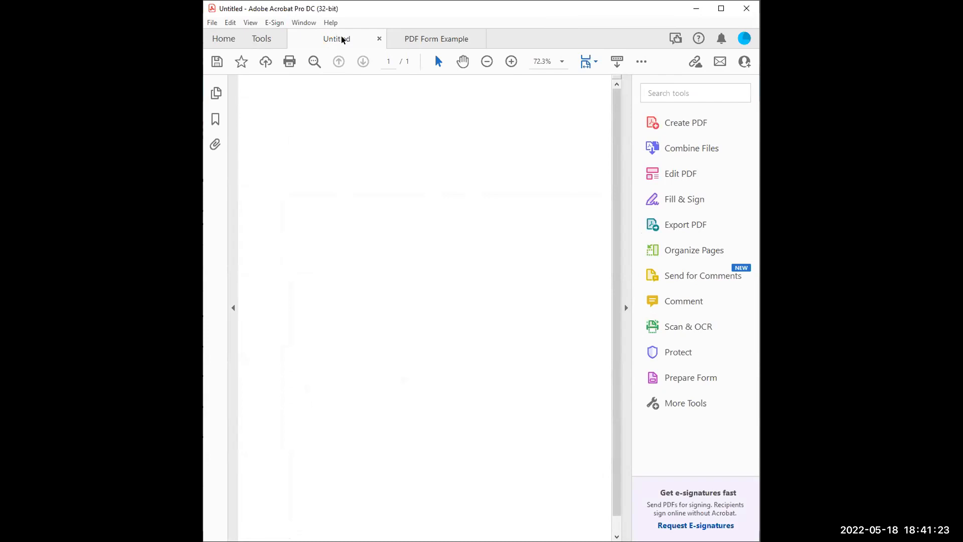
pyautogui.click(394, 33)
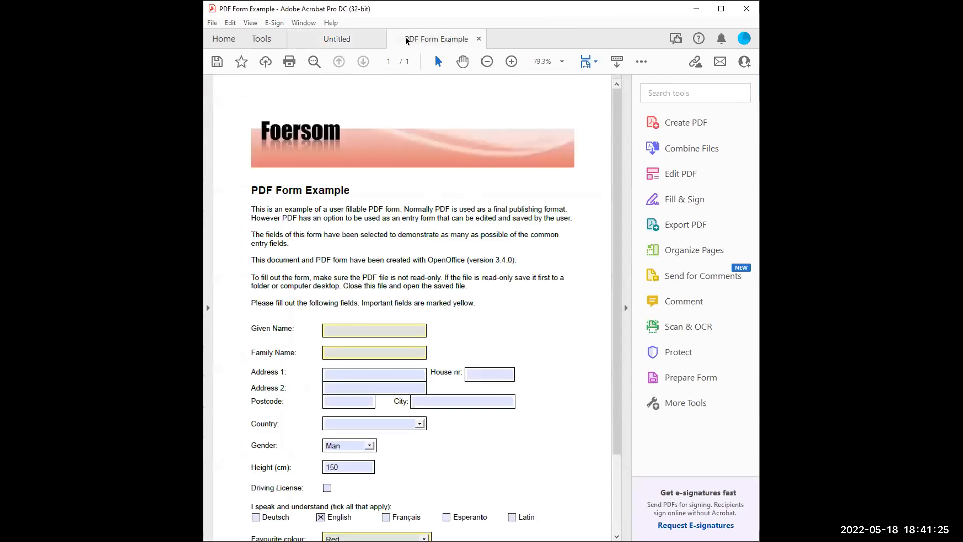
pyautogui.click(346, 40)
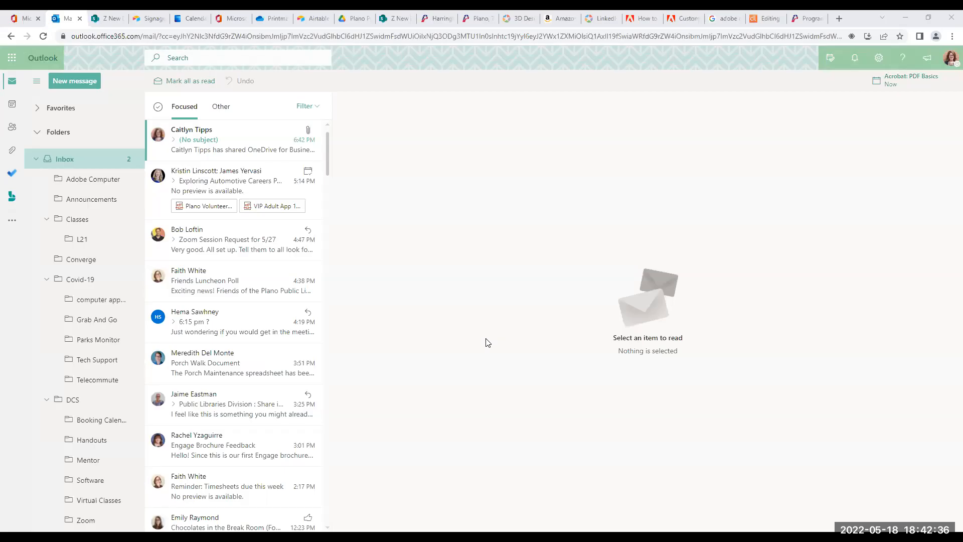
# - Preview the Adobe Acrobat PDF Basics PDF attached to the newest no-subject email in Outlook and download it
pyautogui.click(195, 142)
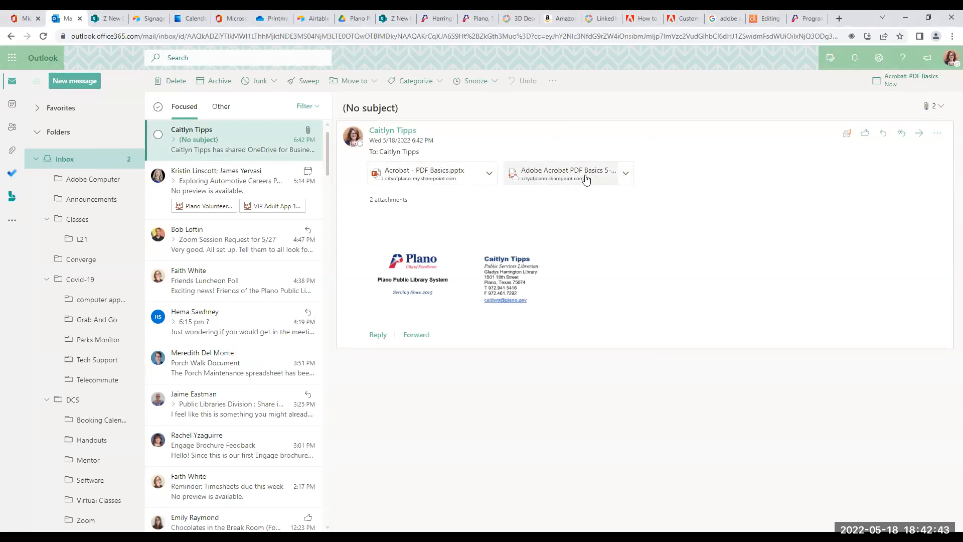
pyautogui.click(626, 173)
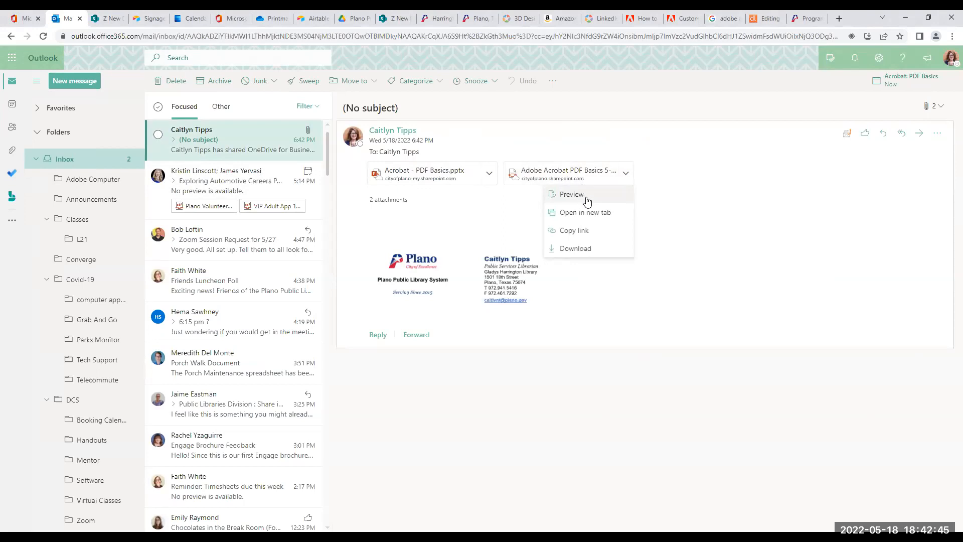
pyautogui.click(531, 186)
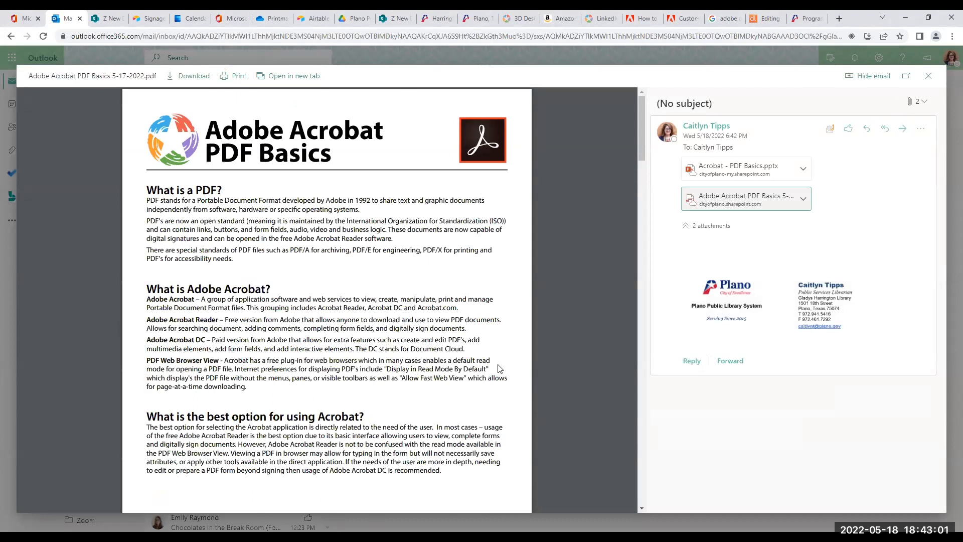
pyautogui.click(189, 84)
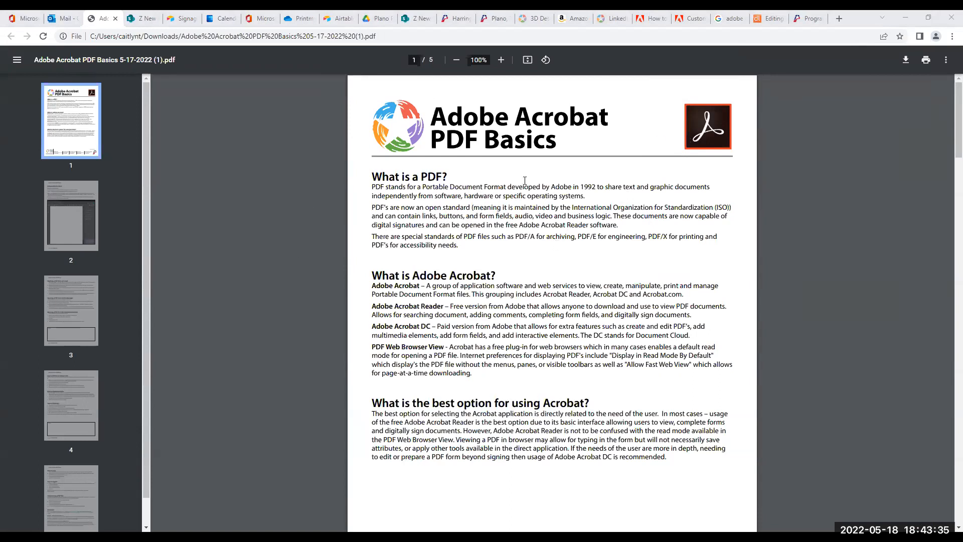
# - Skim the PDF to its Resources section, visit the linked library website and return to the PDF
pyautogui.scroll(-3, 563, 165)
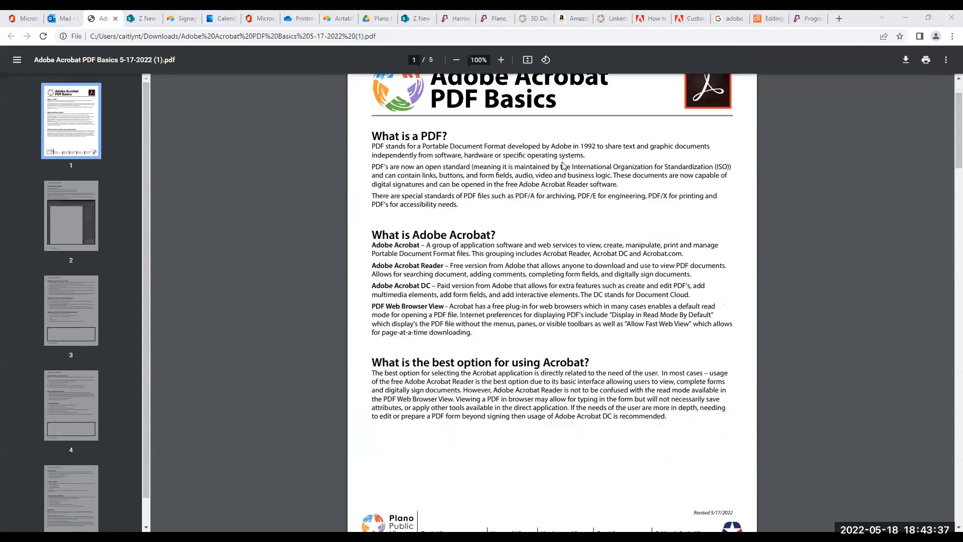
pyautogui.scroll(-20, 563, 166)
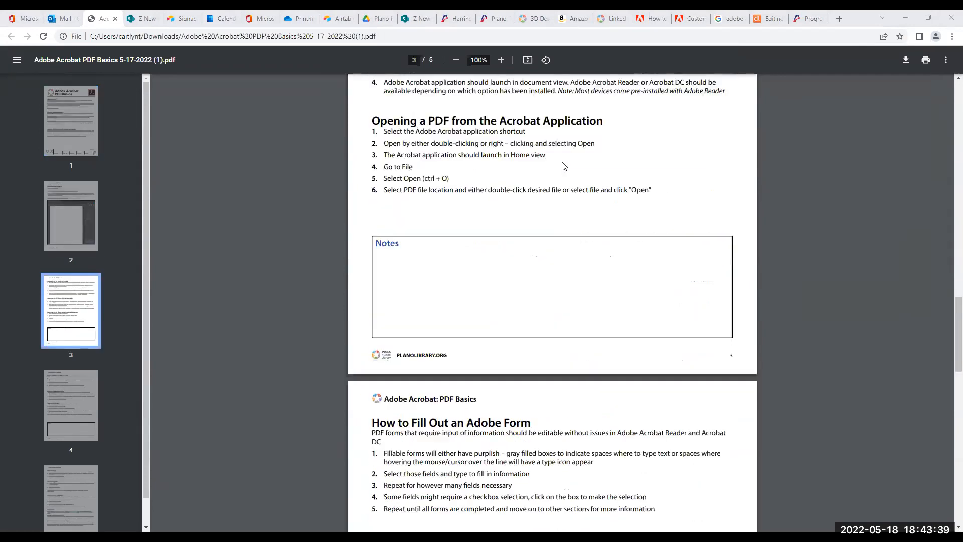
pyautogui.scroll(-12, 563, 166)
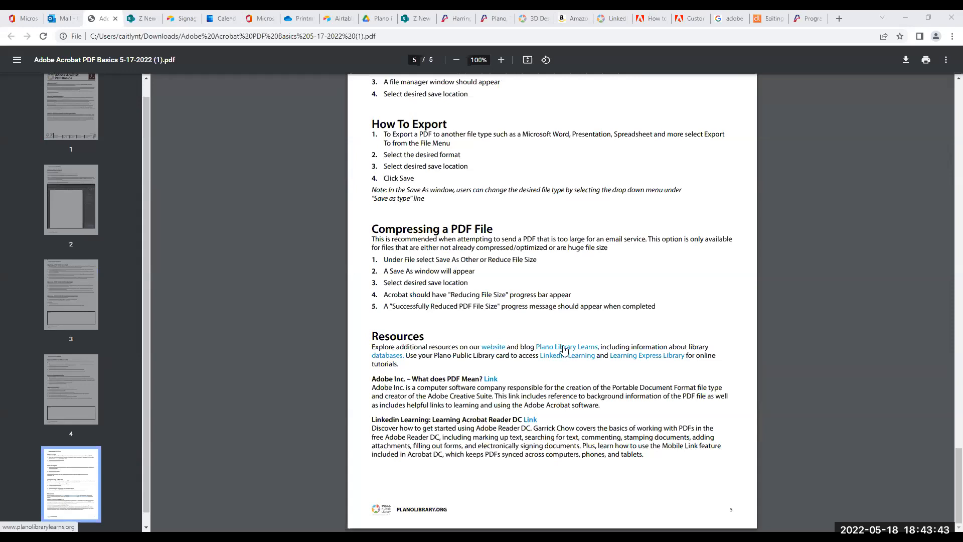
pyautogui.click(500, 348)
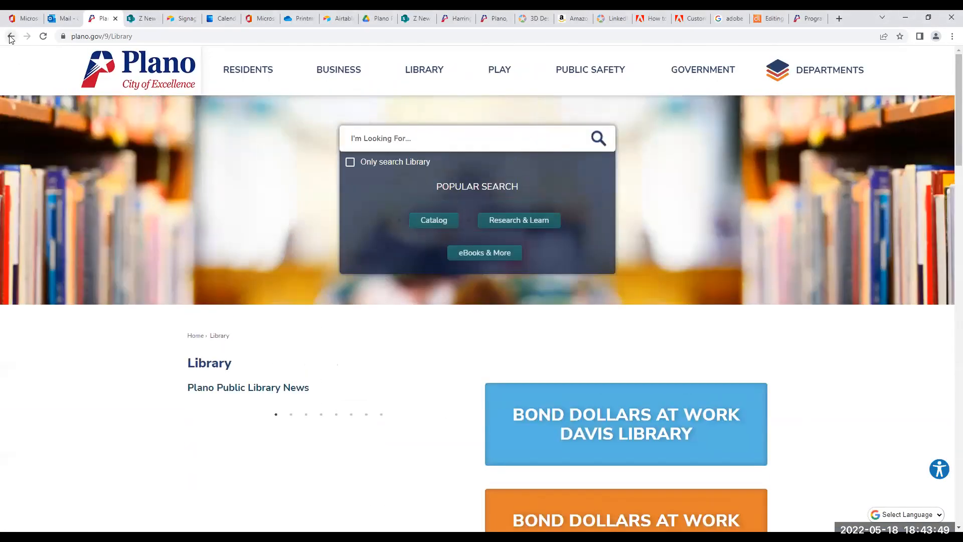
pyautogui.click(11, 37)
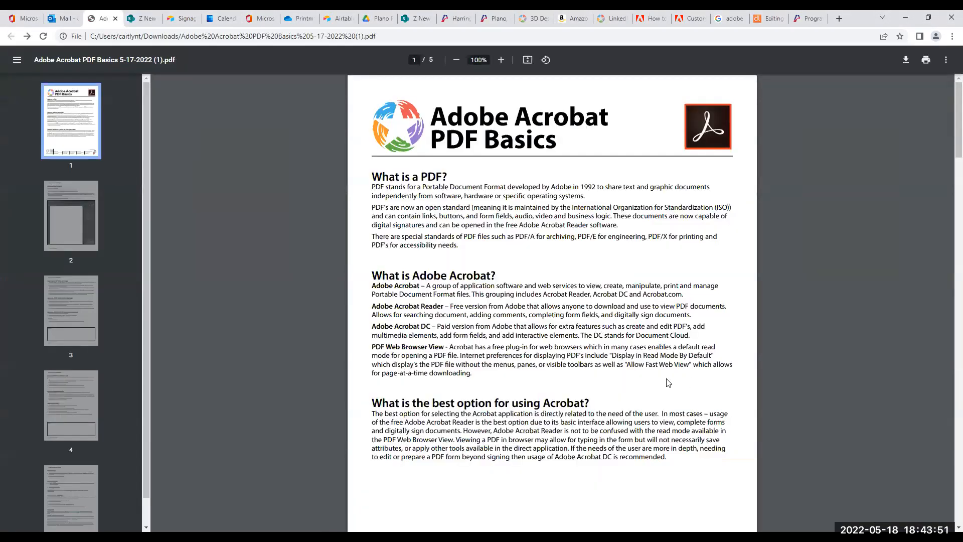
# - Skim the handout's workspace overview, PDF opening instructions and form instructions, and go back to its first page
pyautogui.scroll(-14, 603, 314)
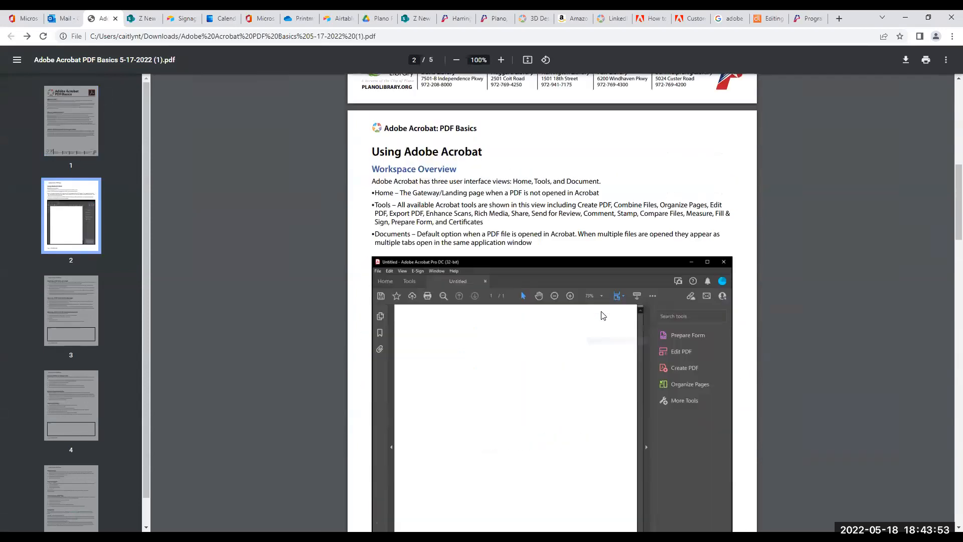
pyautogui.scroll(-15, 603, 315)
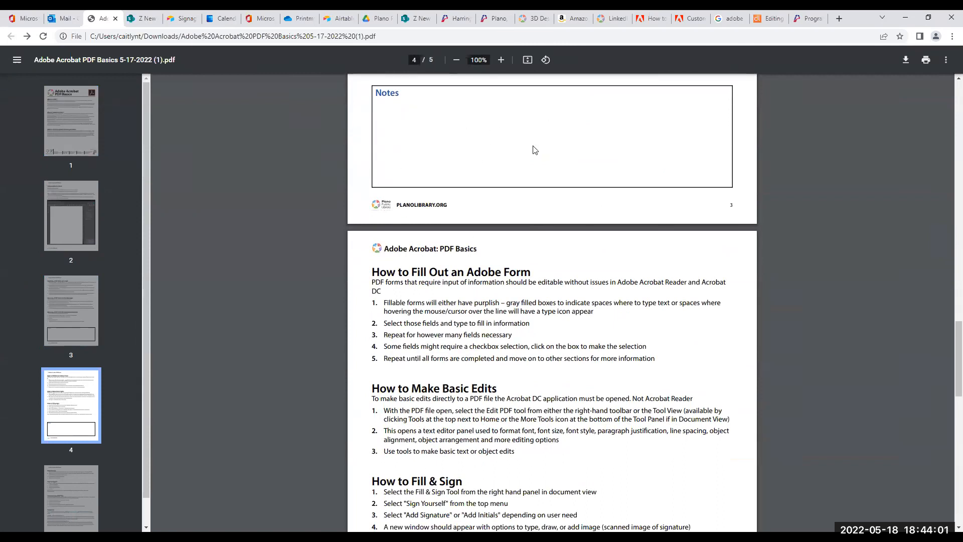
pyautogui.scroll(12, 563, 349)
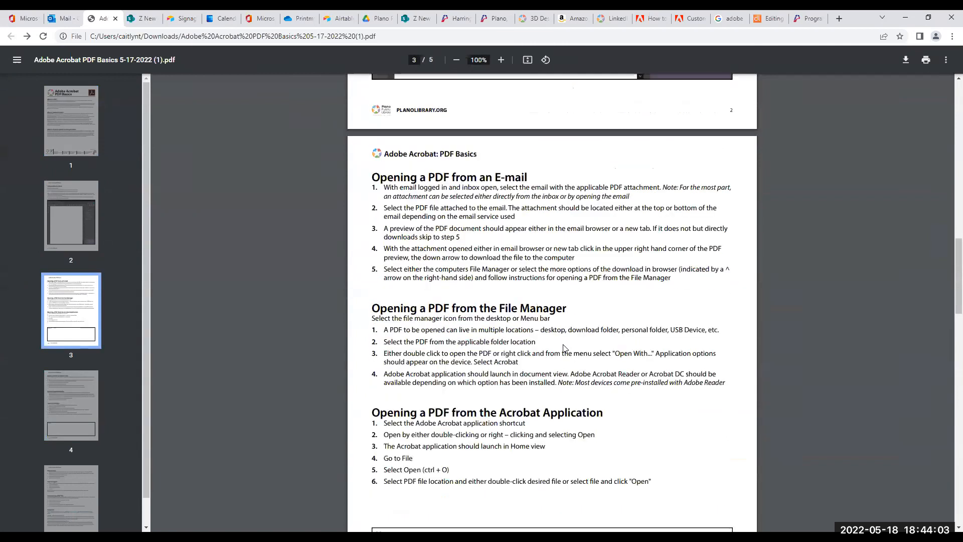
pyautogui.scroll(15, 562, 348)
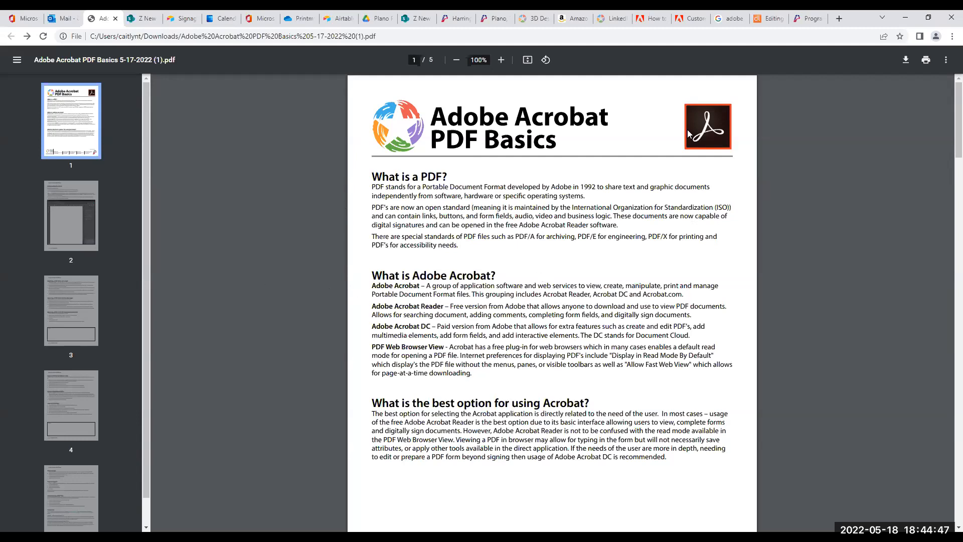
# - Save a copy of the PDF as "Adobe Acrobat PDF Basics 5-17-2022 (1).pdf" and show the downloaded file in its folder
pyautogui.click(906, 60)
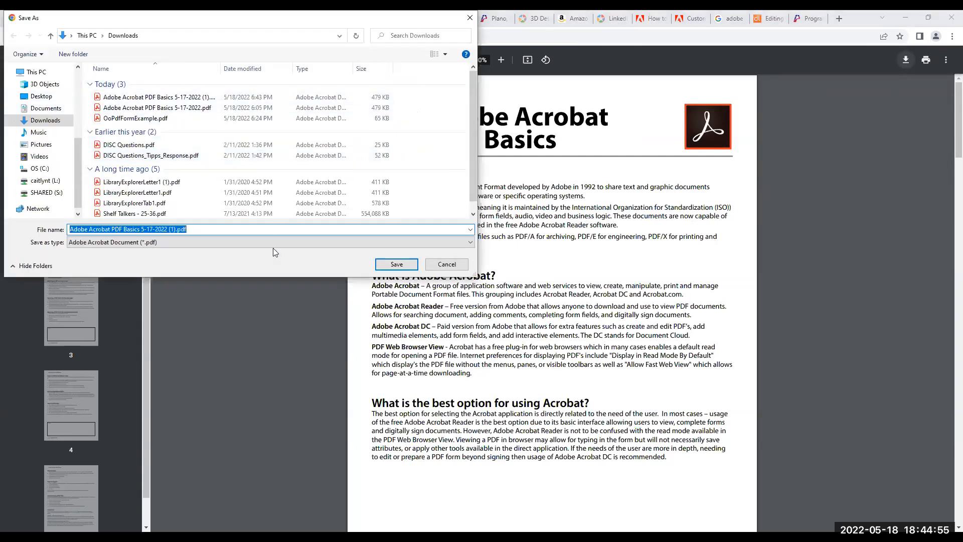
pyautogui.click(409, 265)
pyautogui.click(515, 280)
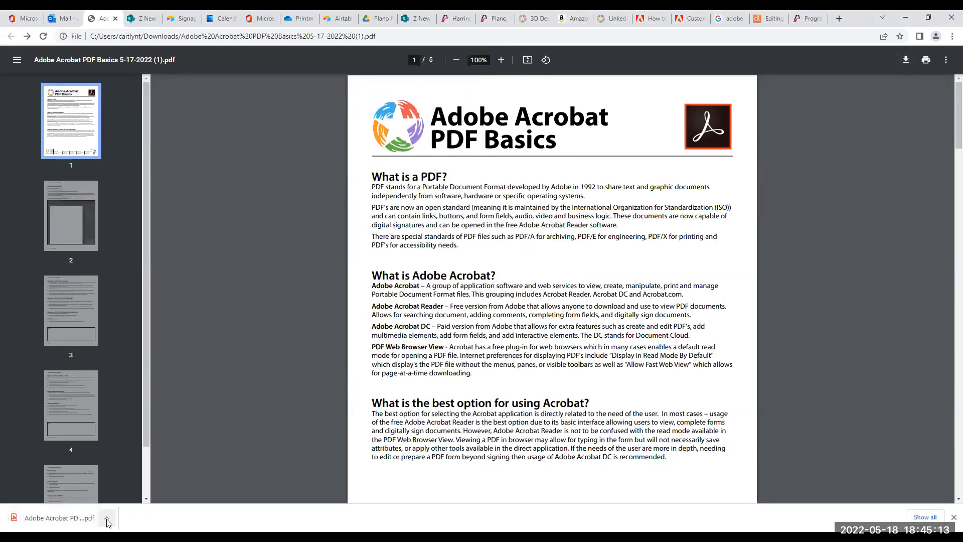
pyautogui.click(107, 518)
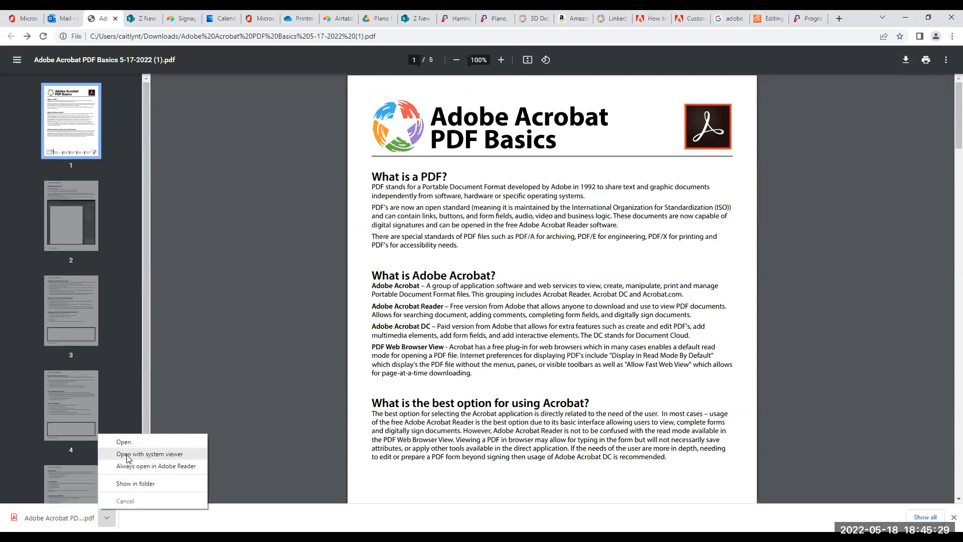
pyautogui.click(154, 484)
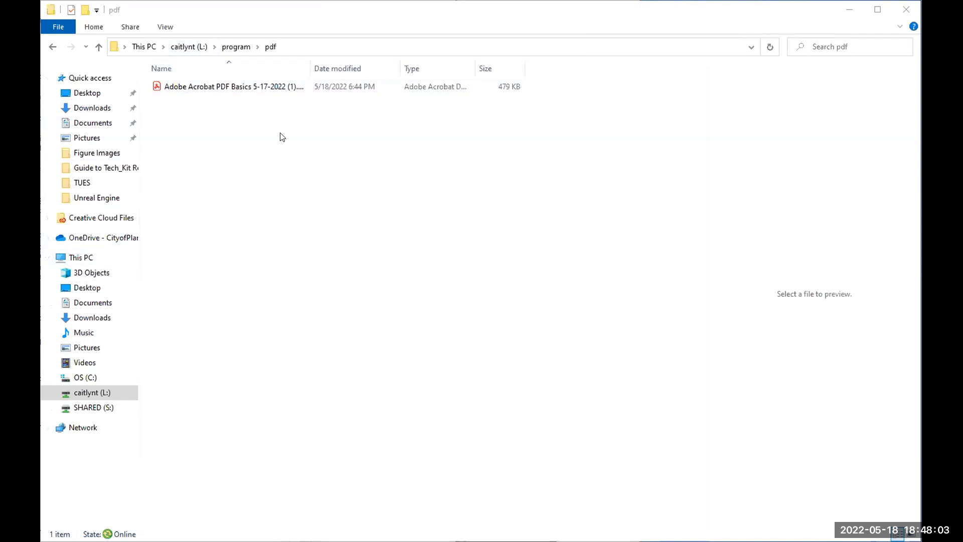
# - Open the Adobe Acrobat PDF Basics file from the pdf folder with Adobe Acrobat DC
pyautogui.rightClick(194, 88)
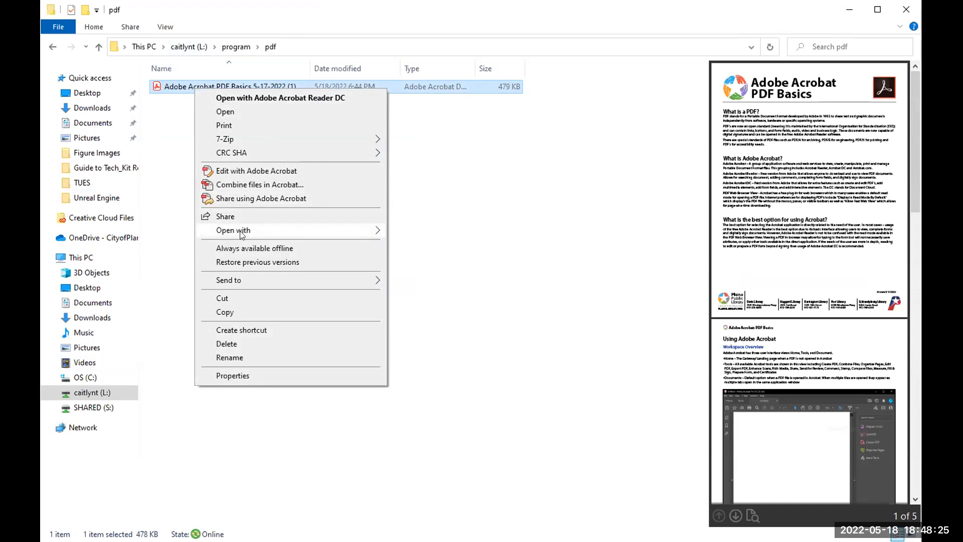
pyautogui.moveTo(241, 235)
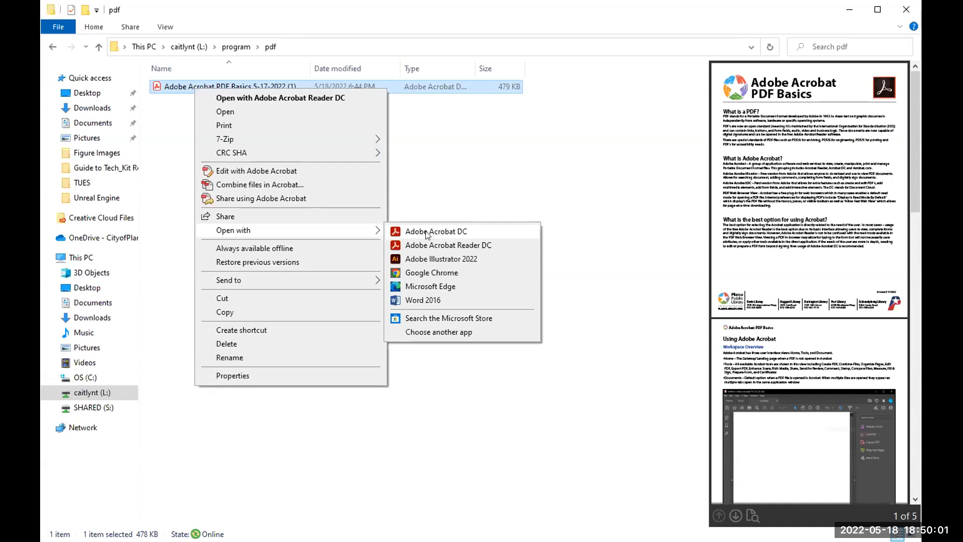
pyautogui.click(426, 232)
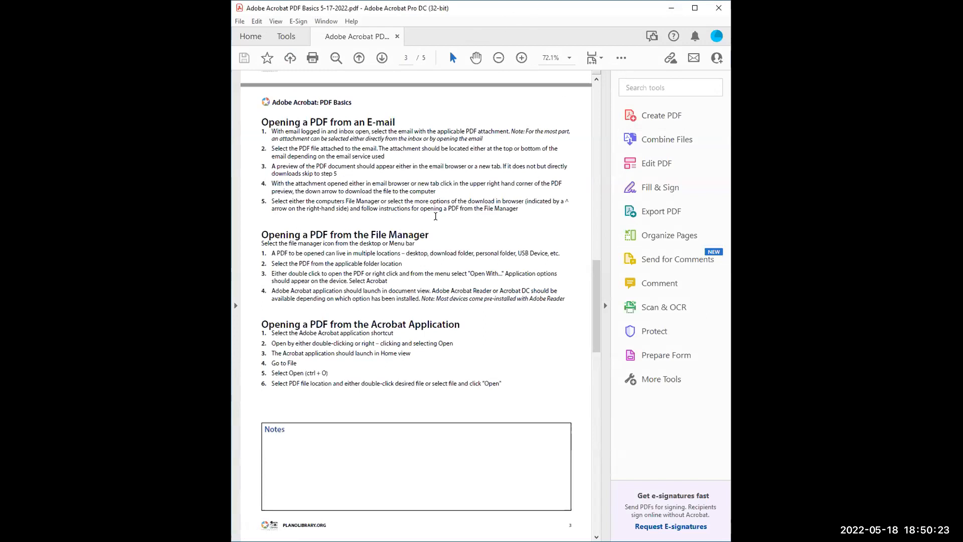
# - Open "Adobe Acrobat PDF Basics 5-17-2022 (1).pdf" from the Downloads folder using Acrobat's own Open command
pyautogui.scroll(-3, 406, 240)
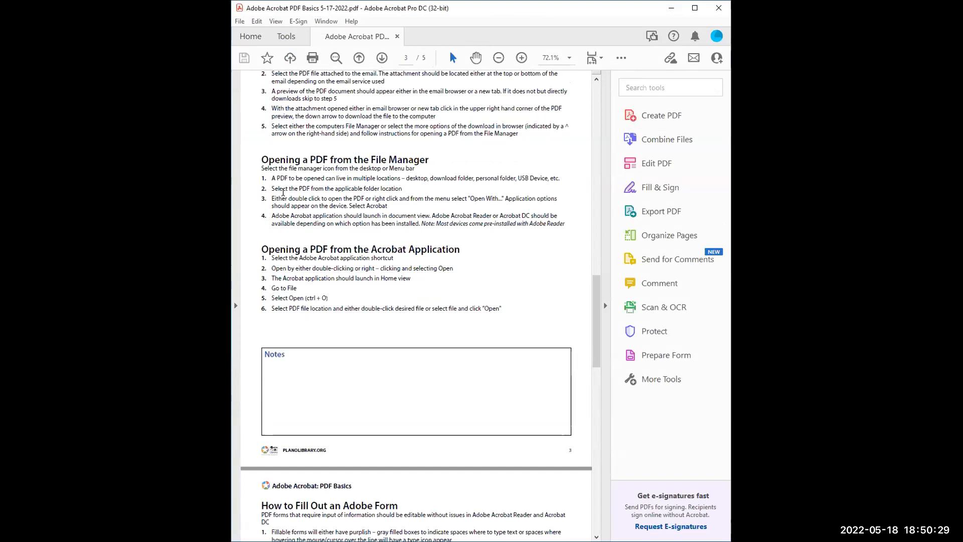
pyautogui.click(240, 23)
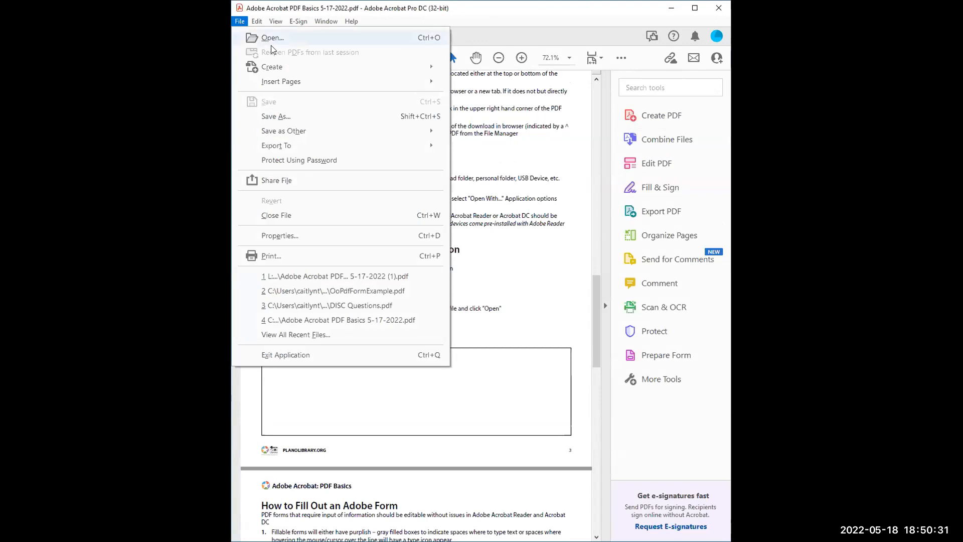
pyautogui.click(272, 40)
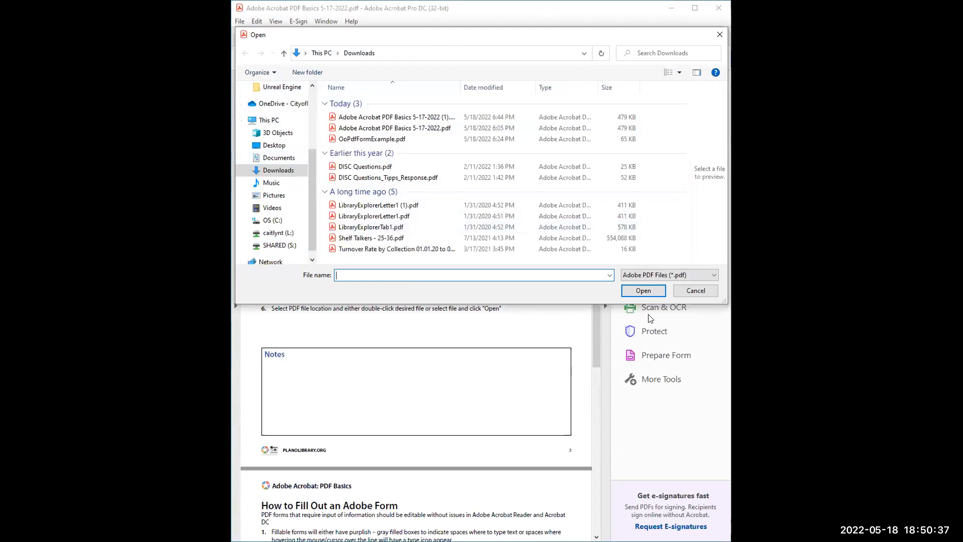
pyautogui.click(405, 116)
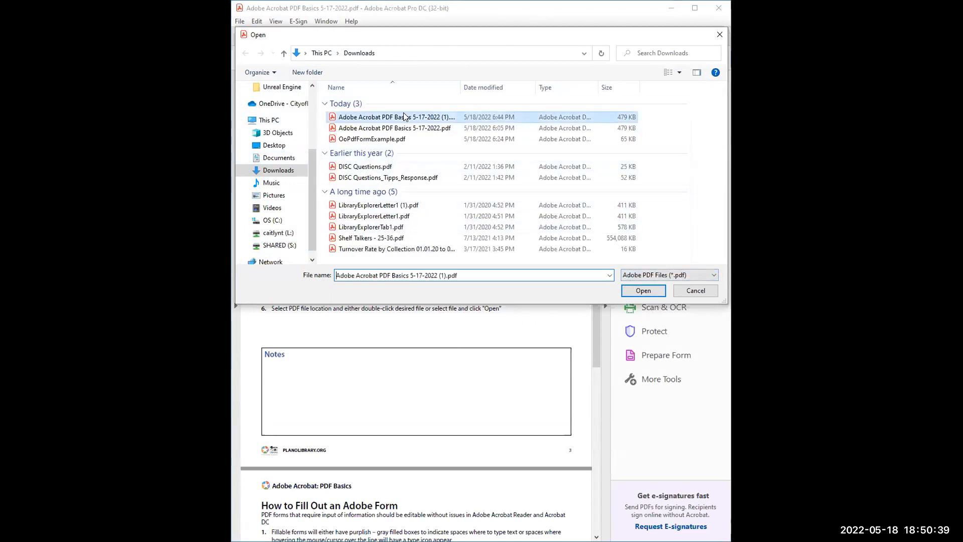
pyautogui.rightClick(404, 115)
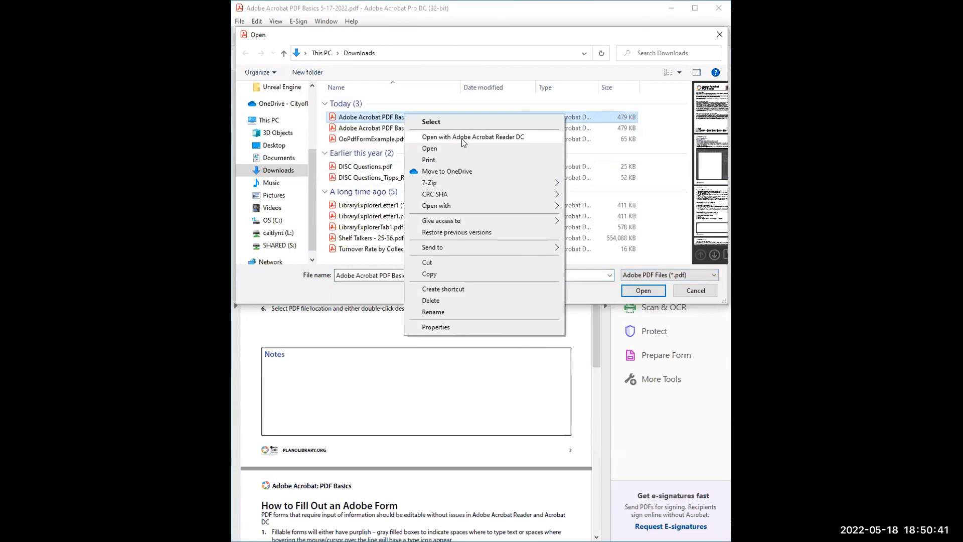
pyautogui.click(357, 287)
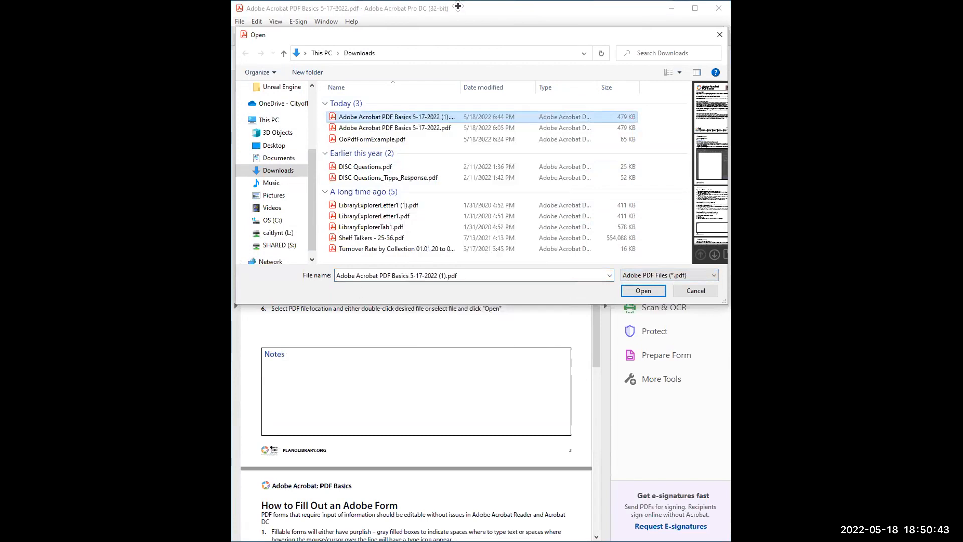
pyautogui.doubleClick(385, 117)
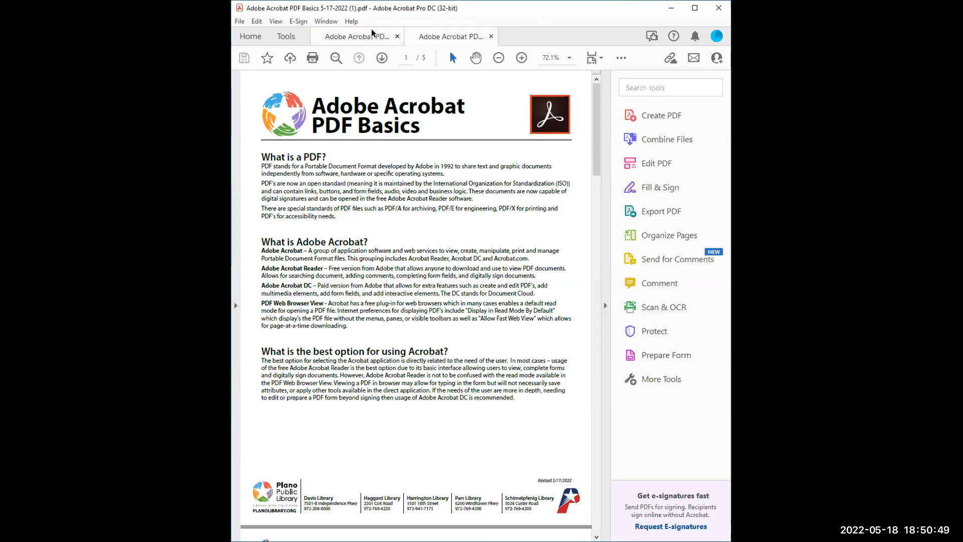
# - Close the duplicate PDF Basics document and switch to the already open PDF Form Example
pyautogui.click(491, 36)
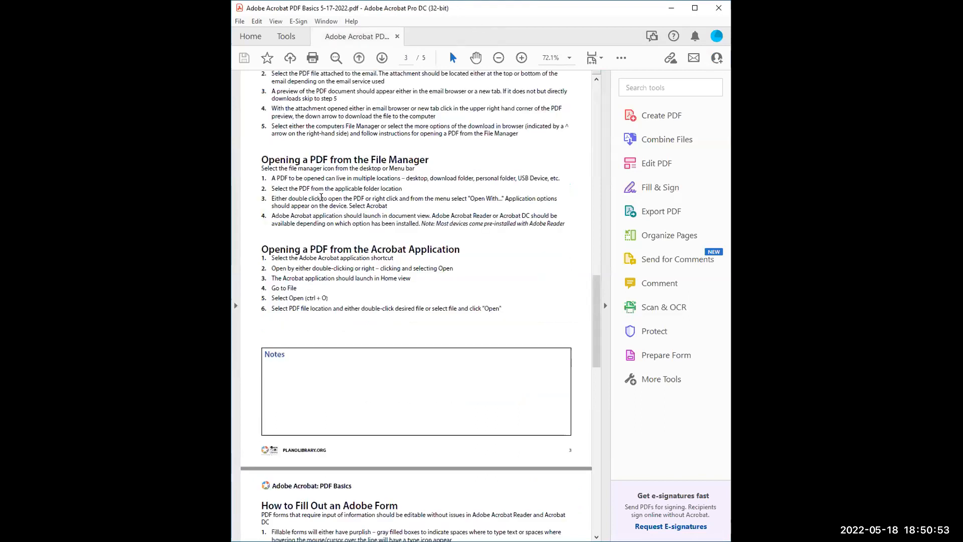
pyautogui.scroll(-12, 350, 222)
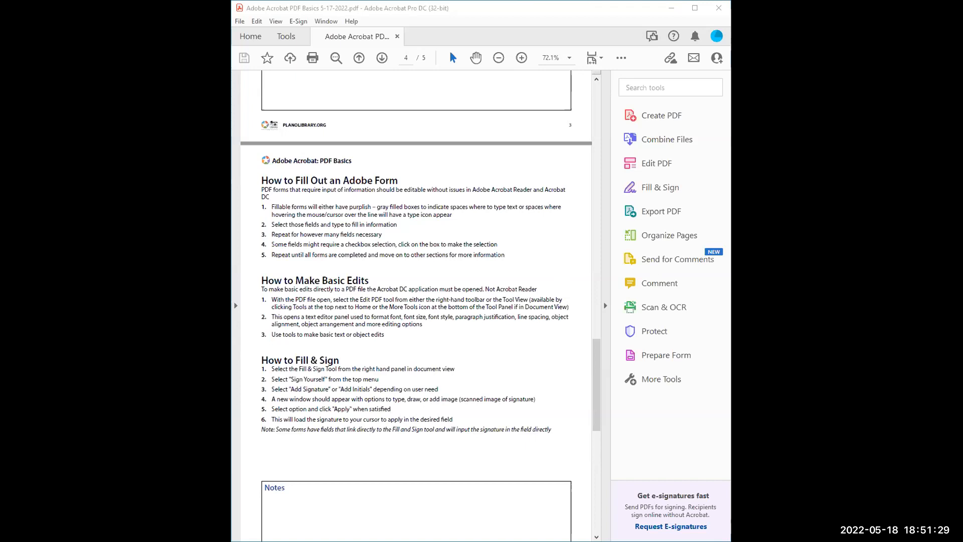
pyautogui.click(495, 239)
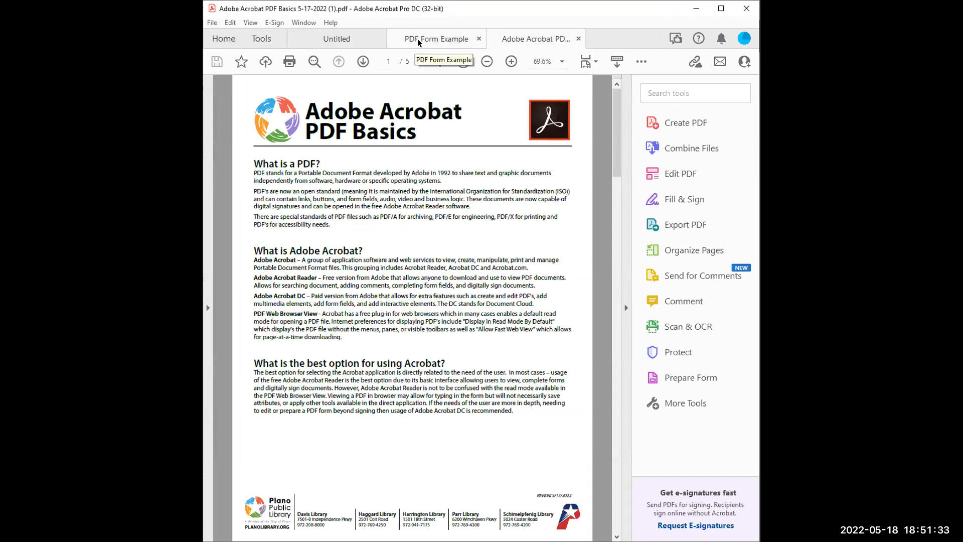
pyautogui.click(417, 40)
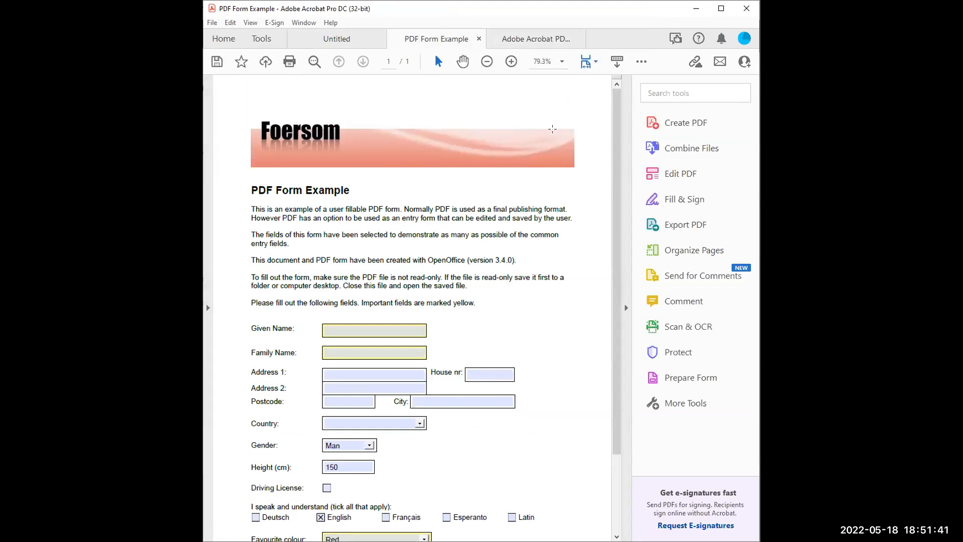
pyautogui.scroll(-3, 360, 315)
pyautogui.click(386, 249)
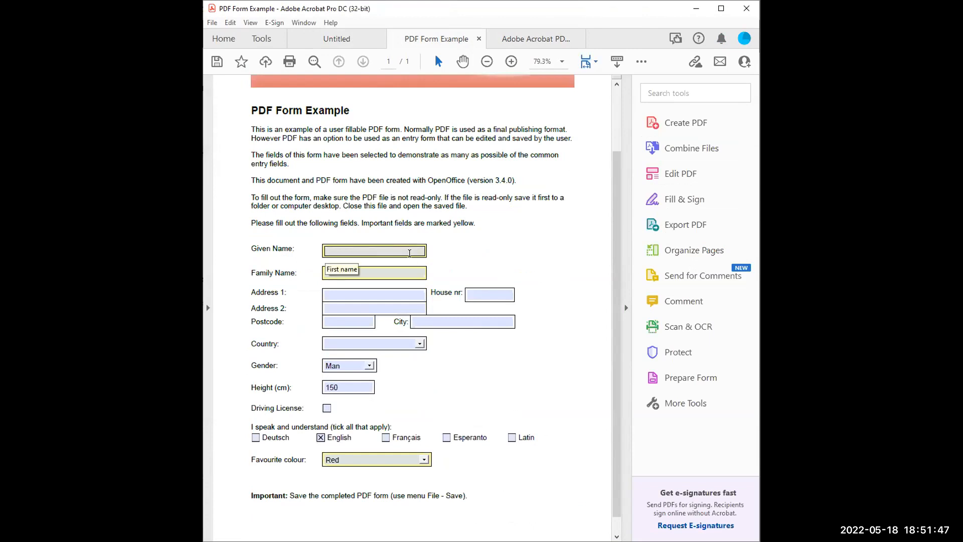
pyautogui.click(365, 268)
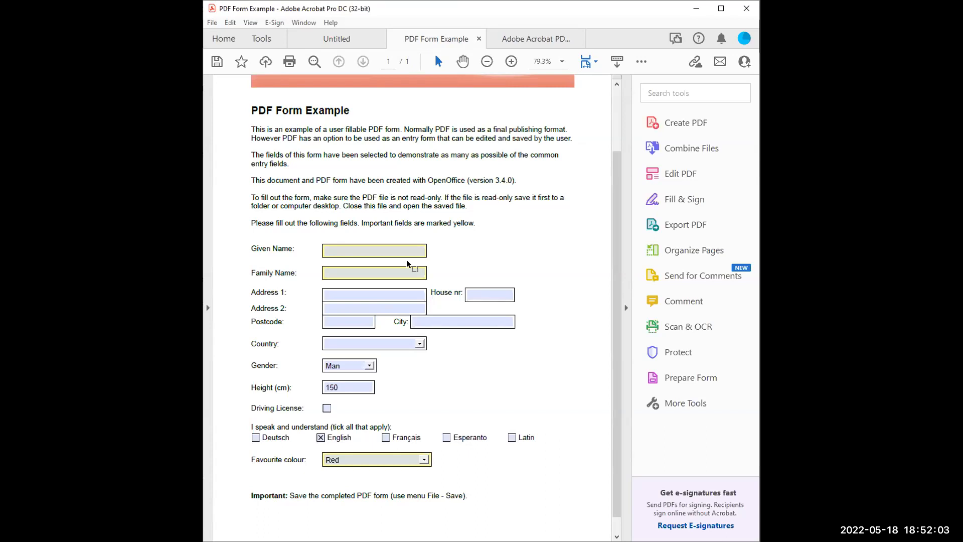
pyautogui.click(400, 248)
pyautogui.click(354, 249)
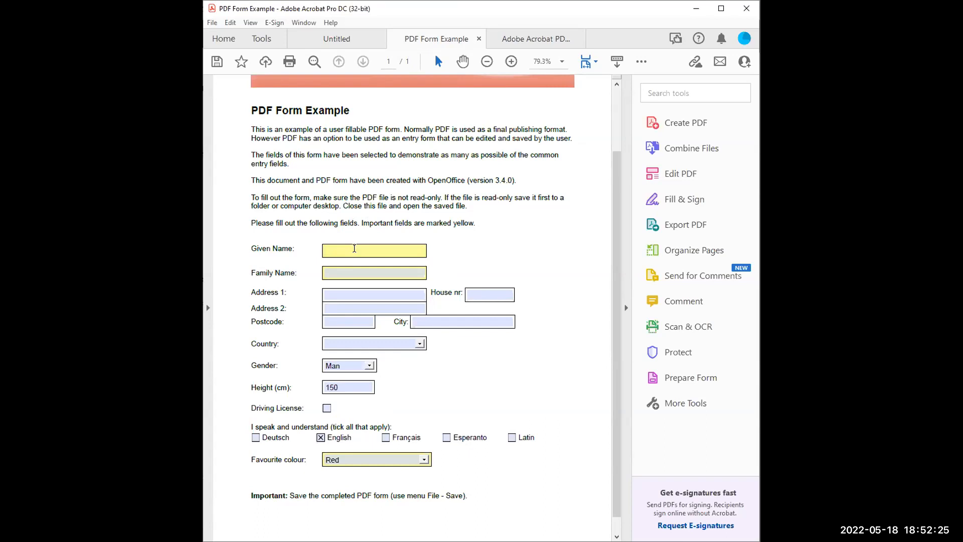
pyautogui.write('Caitlyn')
pyautogui.press('Tab')
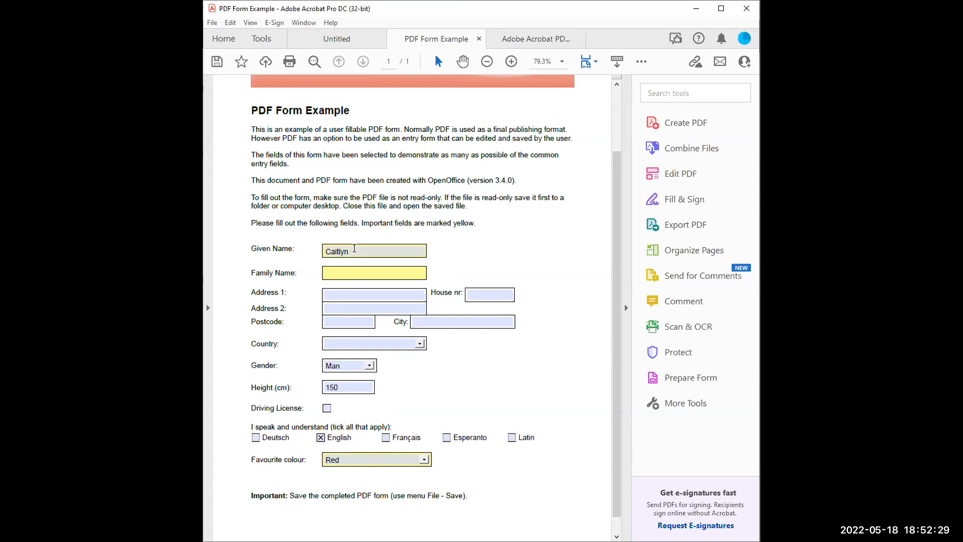
pyautogui.write('Sim')
pyautogui.press('BackSpace')
pyautogui.press('BackSpace')
pyautogui.click(354, 248)
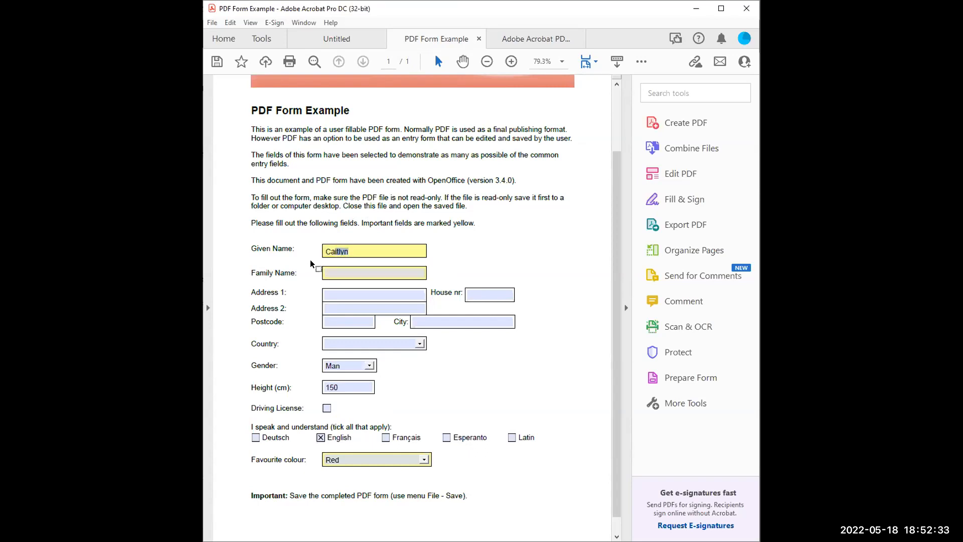
pyautogui.press('BackSpace')
pyautogui.press('BackSpace')
pyautogui.press('BackSpace')
pyautogui.press('BackSpace')
pyautogui.press('BackSpace')
# - Fill in the form's Given Name and Family Name with a sample person's name, and enter a number in Address 1
pyautogui.write('Jane')
pyautogui.press('Tab')
pyautogui.press('Tab')
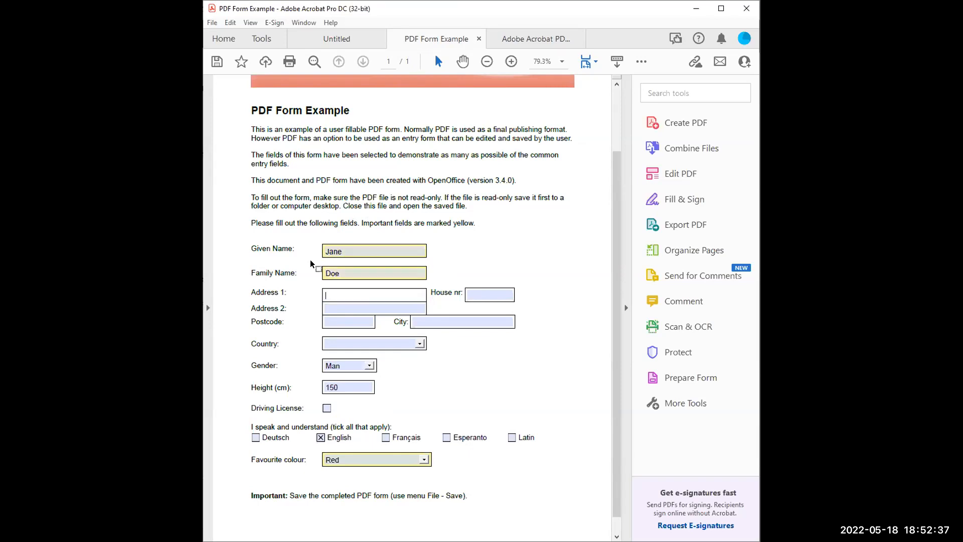
pyautogui.write('12321')
pyautogui.press('Tab')
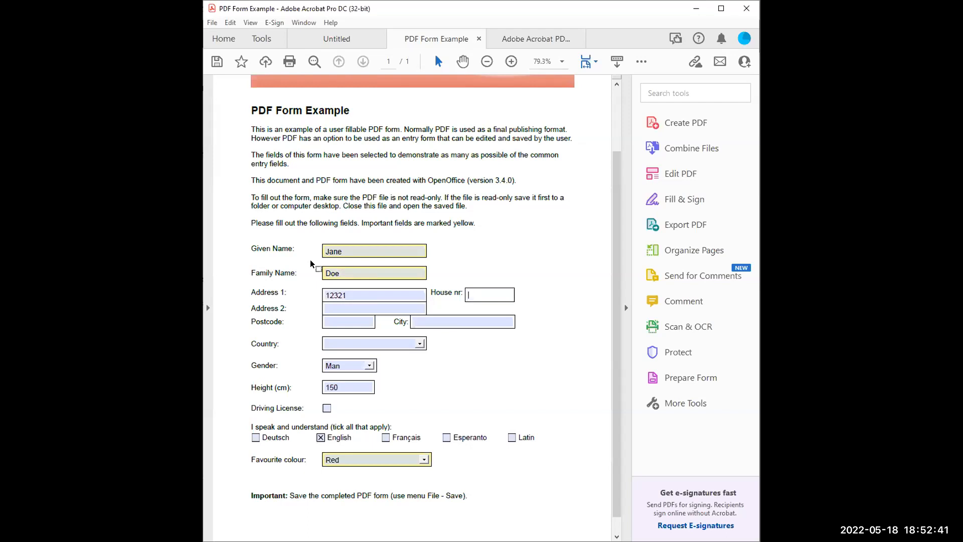
# - Place the cursor in the Given Name, Family Name, Address 1, Address 2 and Postcode fields to examine how each is selected
pyautogui.click(373, 249)
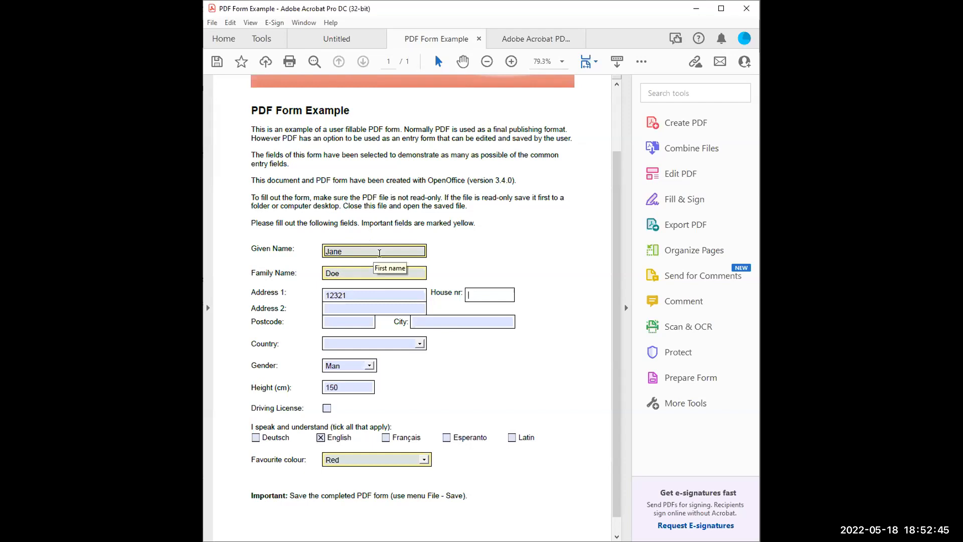
pyautogui.click(380, 252)
pyautogui.click(376, 273)
pyautogui.click(361, 292)
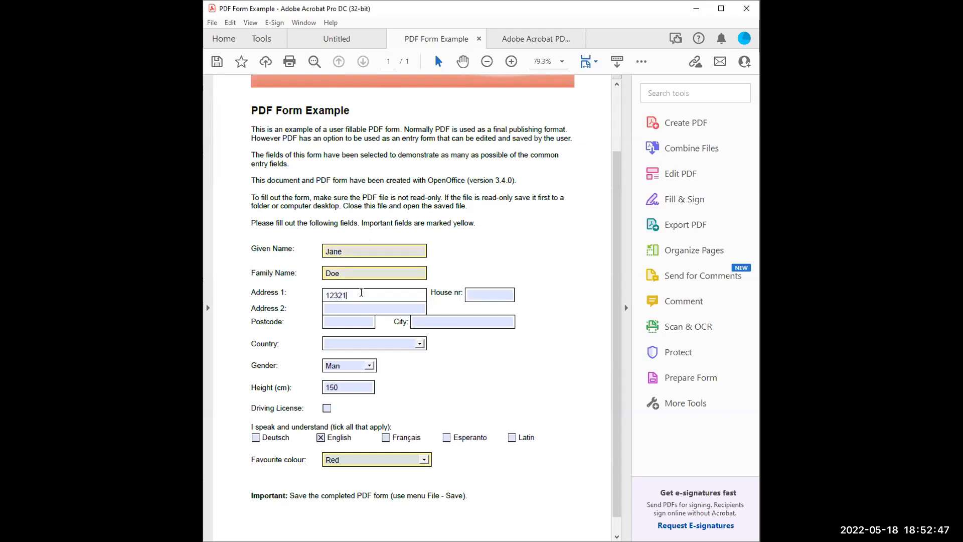
pyautogui.click(351, 321)
pyautogui.click(349, 308)
pyautogui.click(356, 297)
pyautogui.click(358, 306)
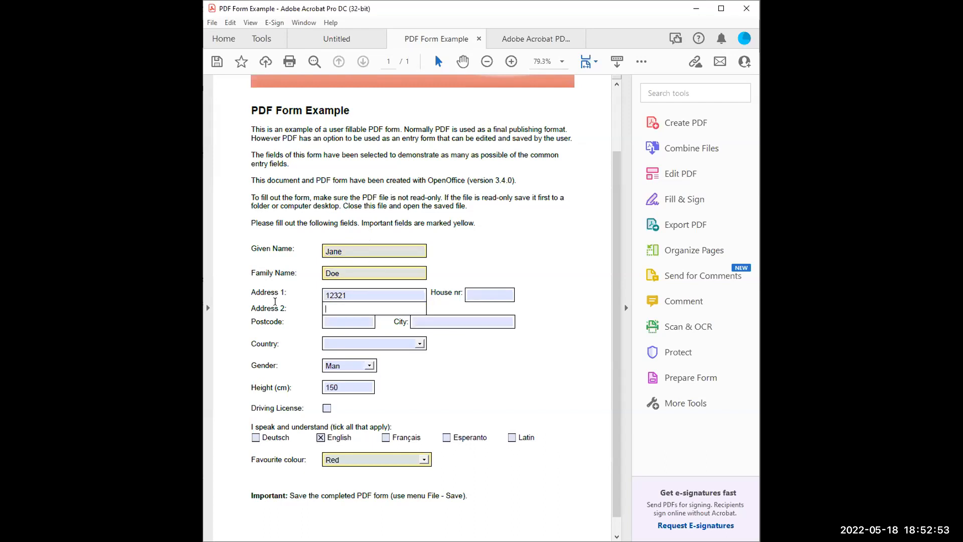
pyautogui.click(355, 323)
# - Fill in the City field with Plano
pyautogui.click(477, 322)
pyautogui.write('sdad')
pyautogui.press('BackSpace')
pyautogui.press('BackSpace')
pyautogui.press('BackSpace')
pyautogui.press('BackSpace')
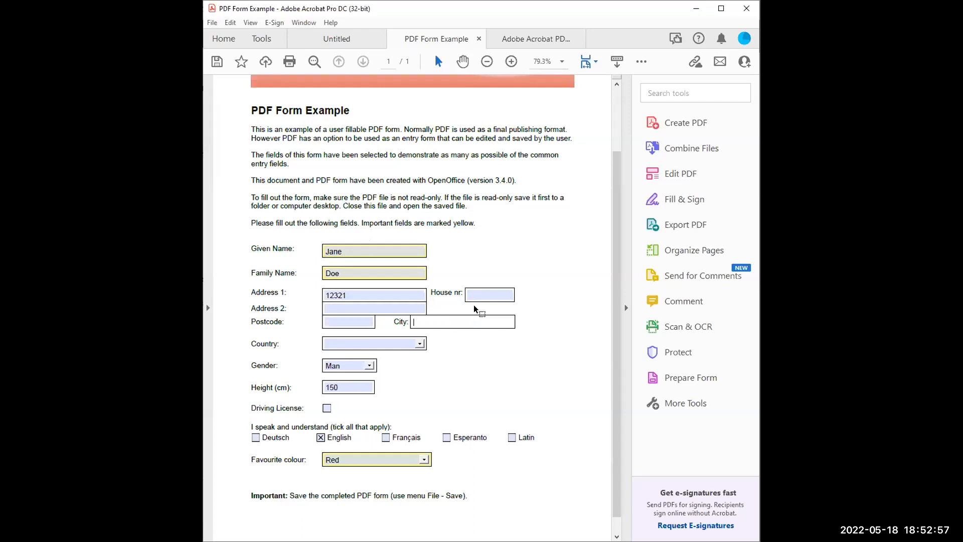
pyautogui.write('Plano')
# - Look through the choices offered by the form's Country field
pyautogui.click(420, 344)
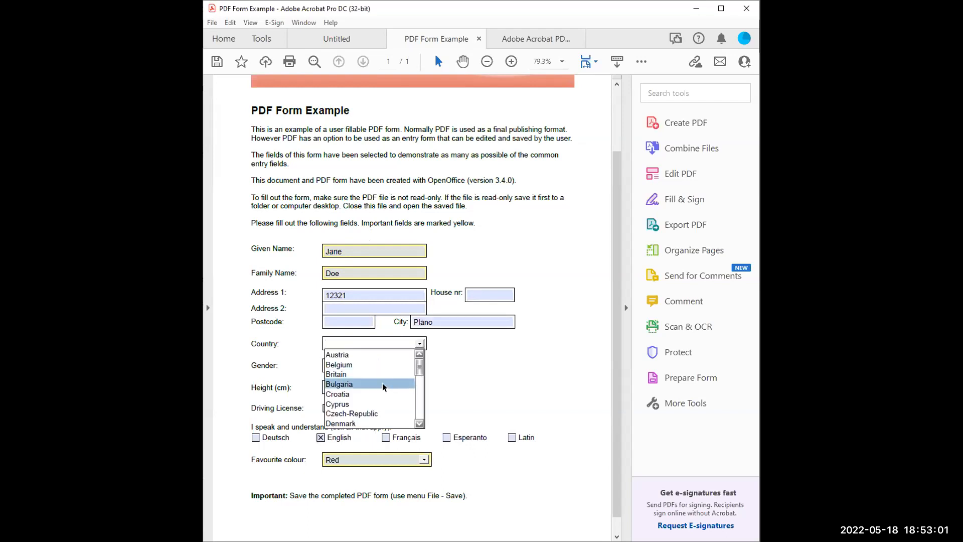
pyautogui.scroll(-1, 365, 373)
pyautogui.moveTo(421, 349)
pyautogui.mouseDown()
pyautogui.moveTo(426, 396)
pyautogui.moveTo(420, 351)
pyautogui.mouseUp()
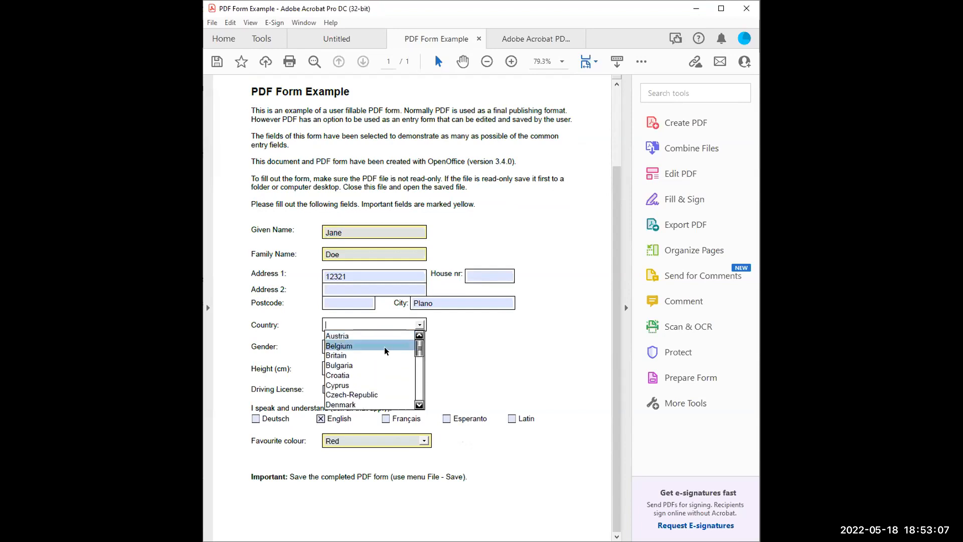
pyautogui.click(443, 341)
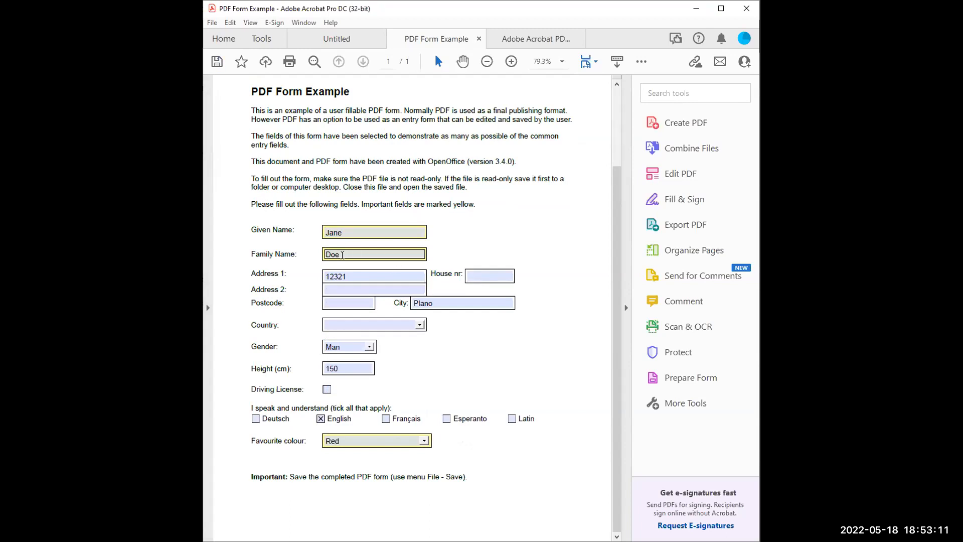
# - Set Gender to Woman, and check and uncheck the Driving License box
pyautogui.click(362, 348)
pyautogui.click(354, 367)
pyautogui.click(355, 367)
pyautogui.click(327, 390)
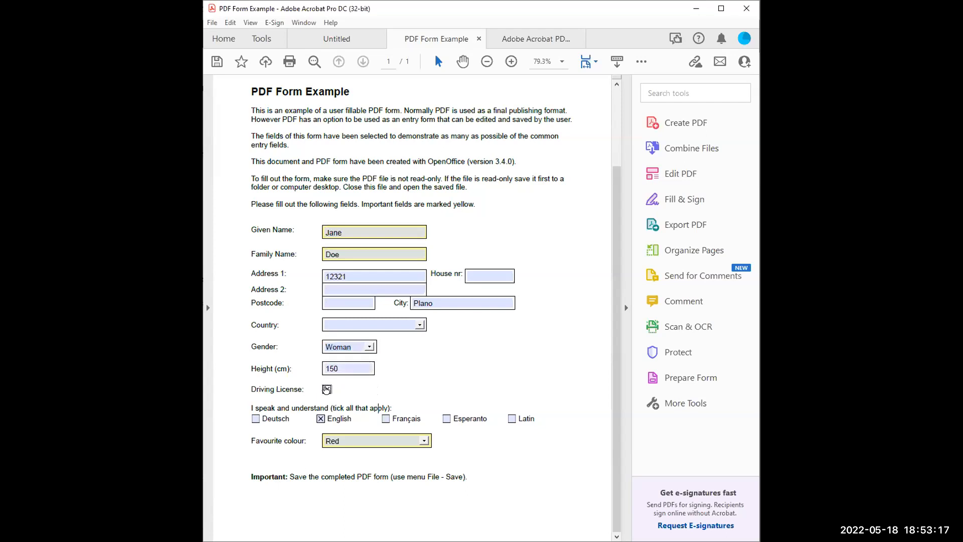
pyautogui.click(327, 389)
# - Browse the Favourite colour choices and select Red
pyautogui.click(420, 441)
pyautogui.scroll(-1, 418, 495)
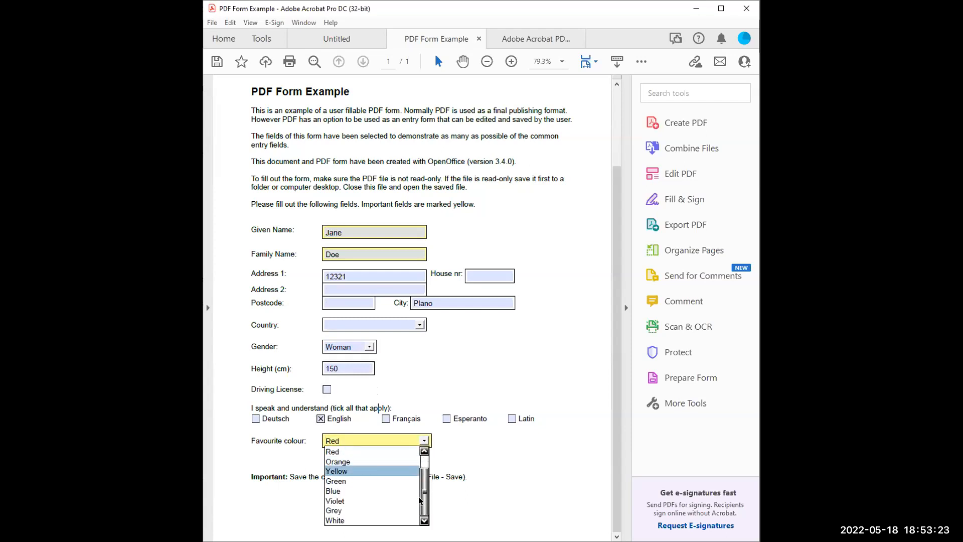
pyautogui.scroll(1, 420, 477)
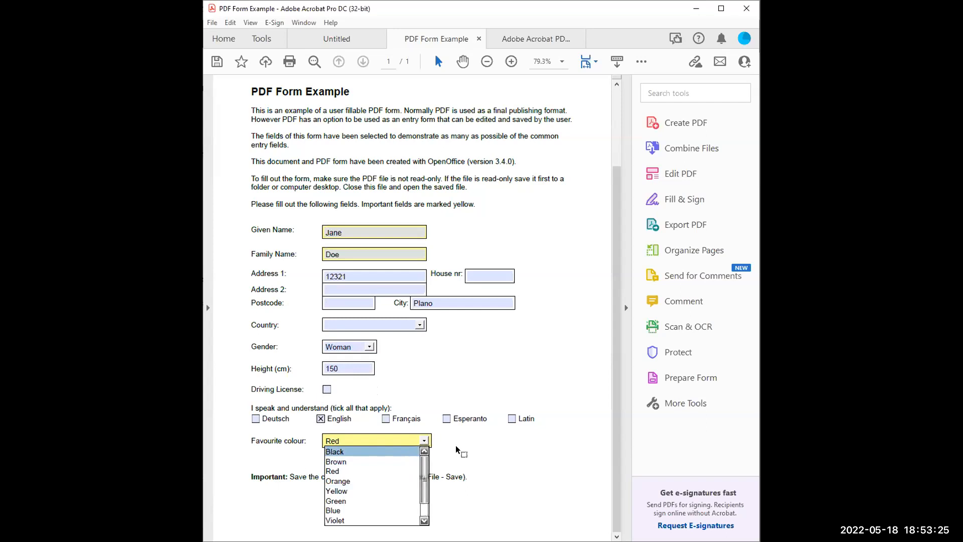
pyautogui.click(381, 474)
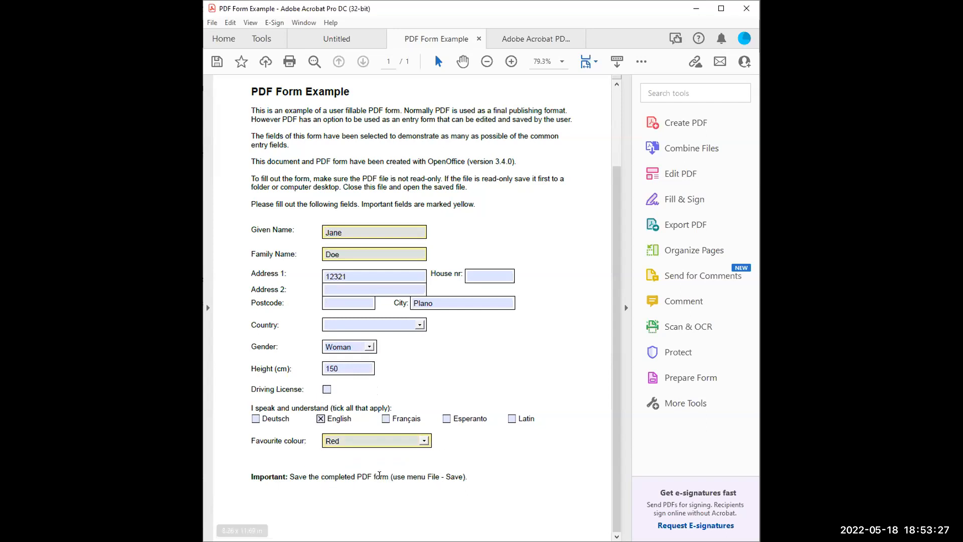
# - View the Save As file options and folder locations for the filled-in form, and cancel without saving
pyautogui.scroll(2, 400, 405)
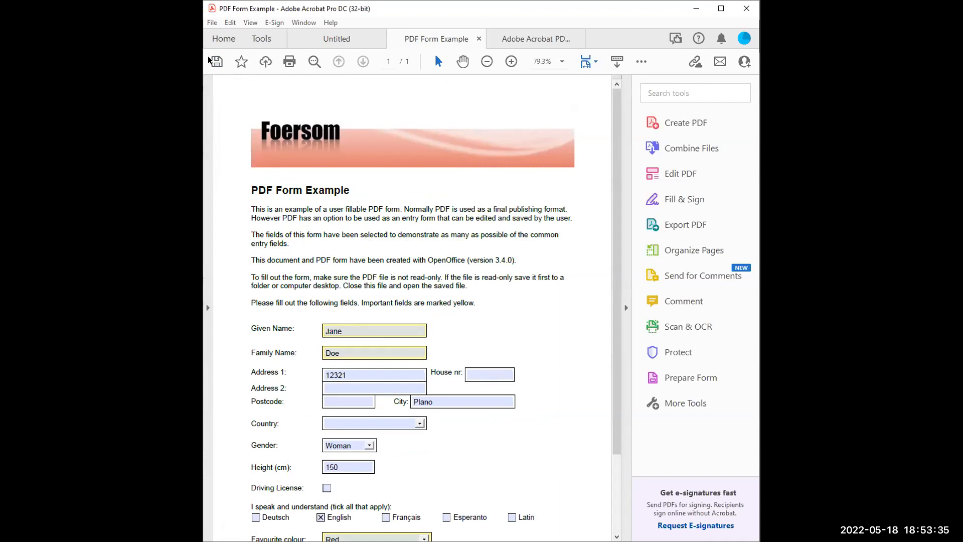
pyautogui.click(212, 23)
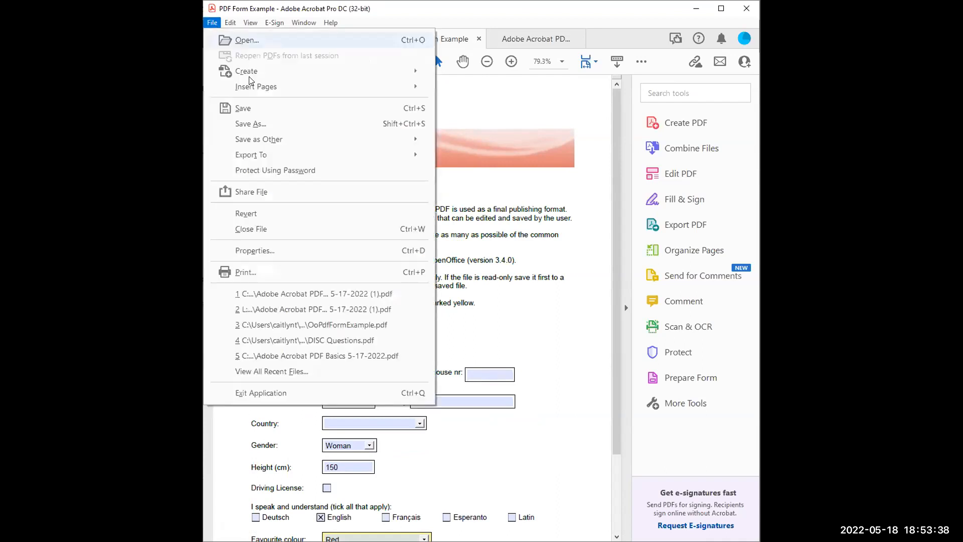
pyautogui.click(242, 124)
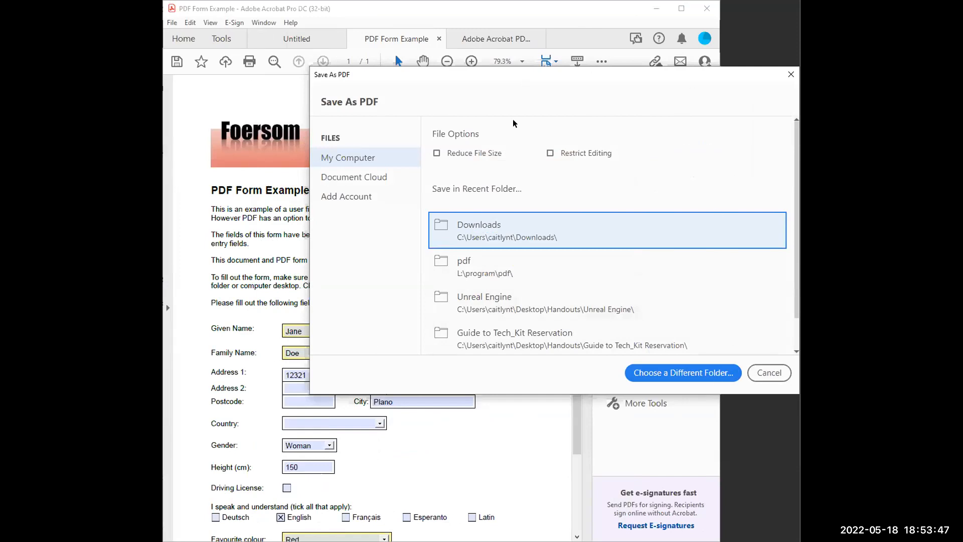
pyautogui.click(761, 373)
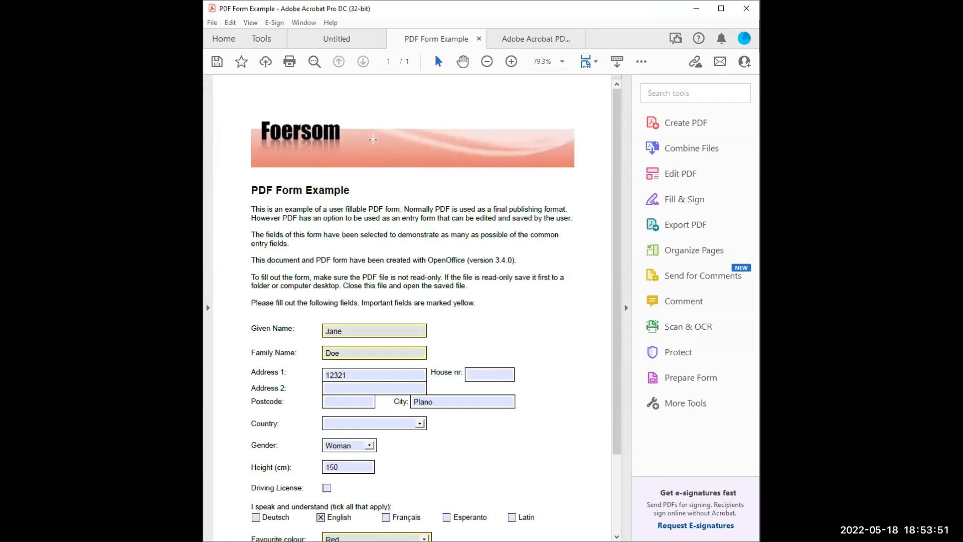
pyautogui.click(395, 376)
pyautogui.click(351, 335)
pyautogui.scroll(-1, 463, 387)
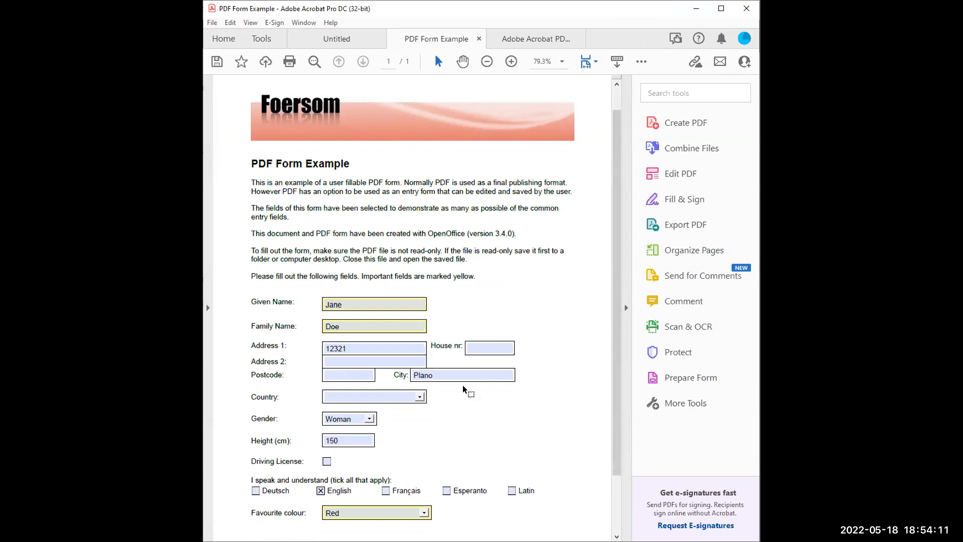
pyautogui.scroll(-2, 463, 386)
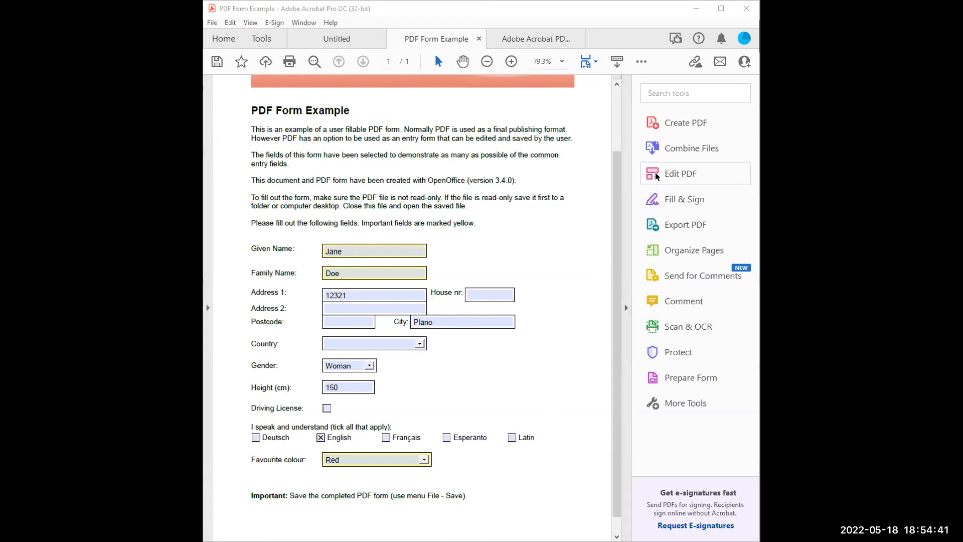
# - Open the form for PDF editing, then delete and retype the "m" of "Form" in the PDF Form Example heading
pyautogui.click(673, 173)
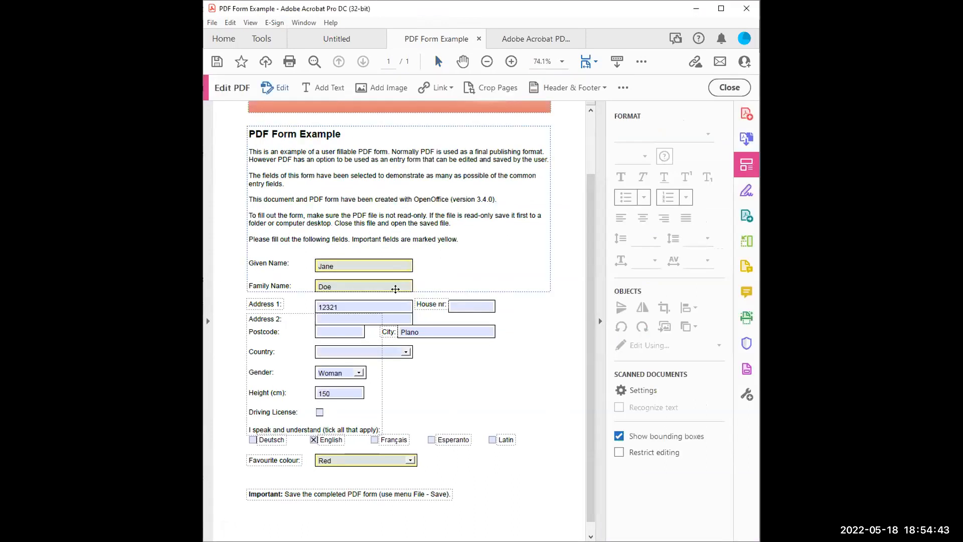
pyautogui.scroll(3, 535, 268)
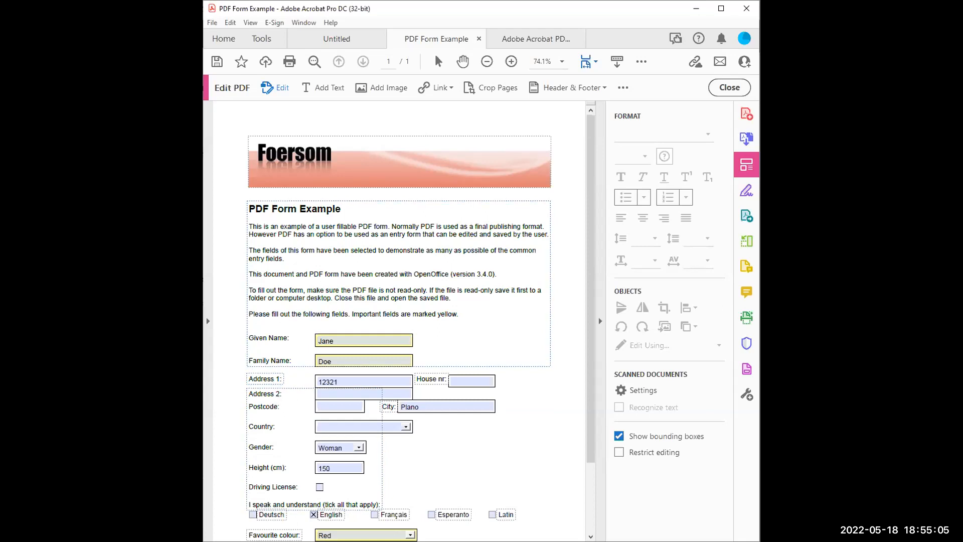
pyautogui.click(297, 209)
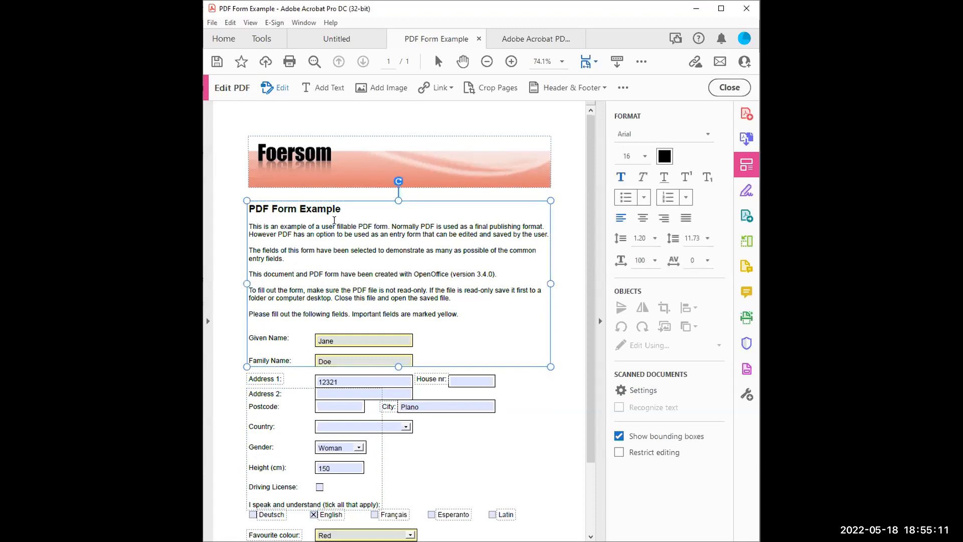
pyautogui.press('BackSpace')
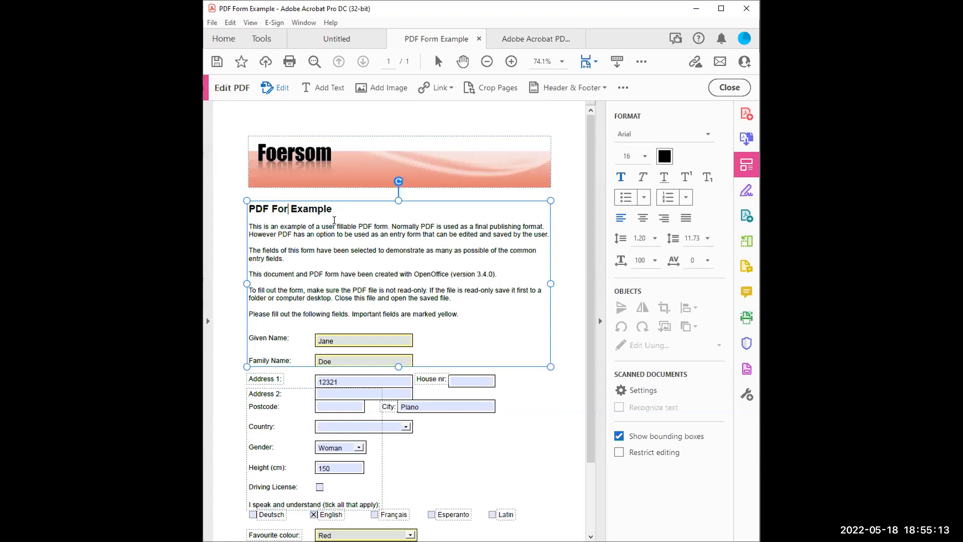
pyautogui.write('m')
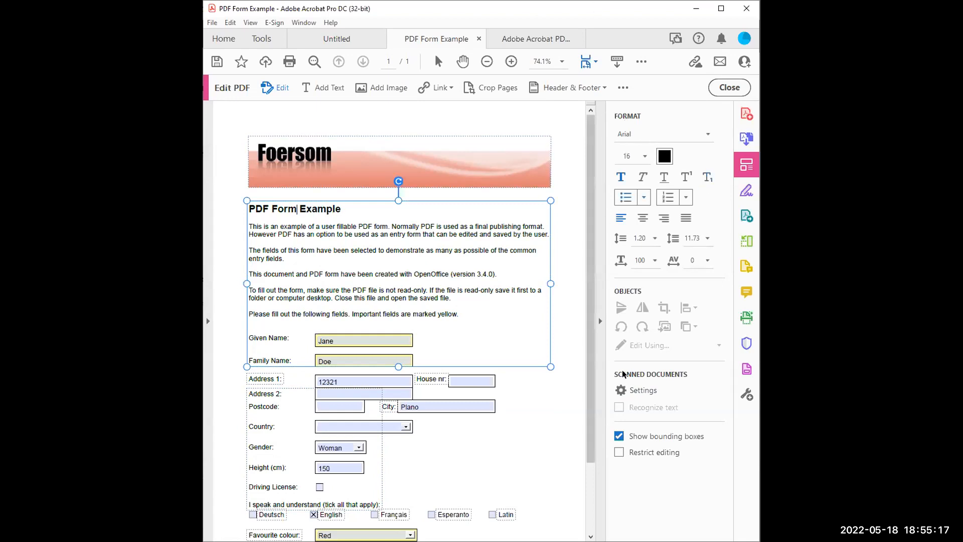
# - Look through the font and font size choices available for the PDF Form Example heading
pyautogui.click(697, 136)
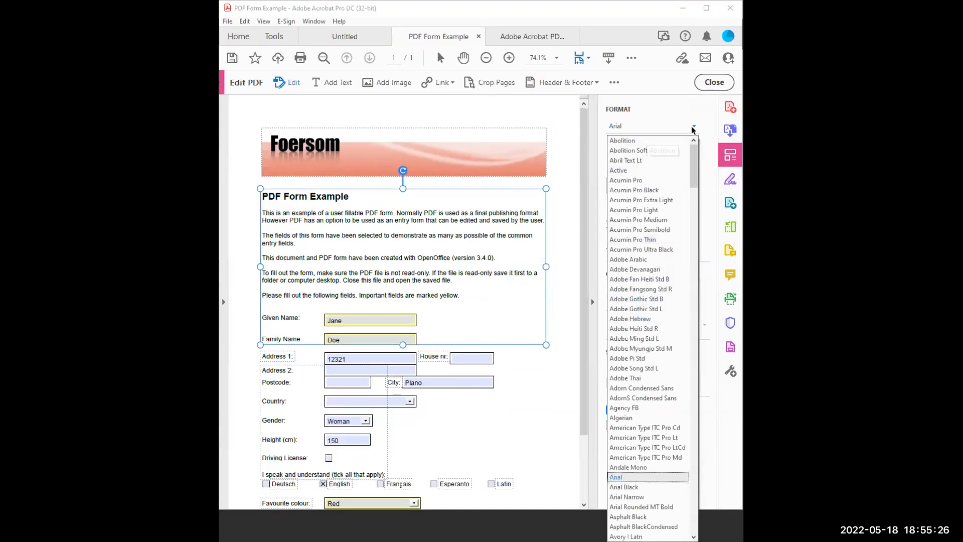
pyautogui.click(693, 130)
pyautogui.click(634, 147)
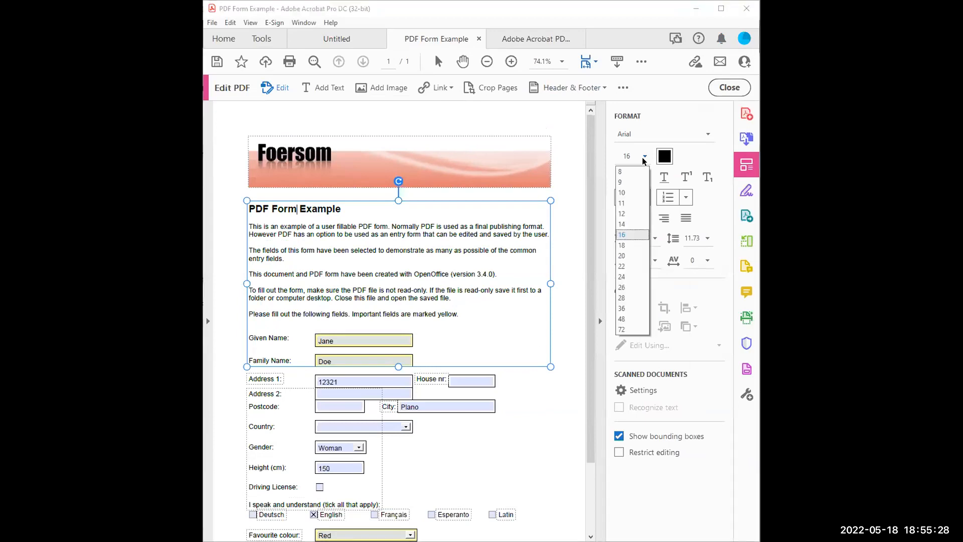
pyautogui.click(671, 154)
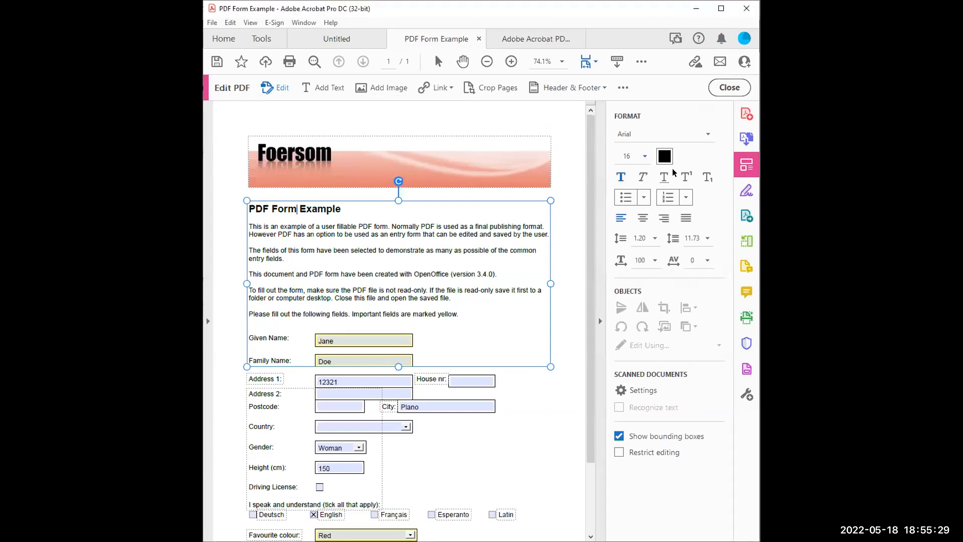
# - Center the PDF Form Example heading and return it to left alignment
pyautogui.click(642, 218)
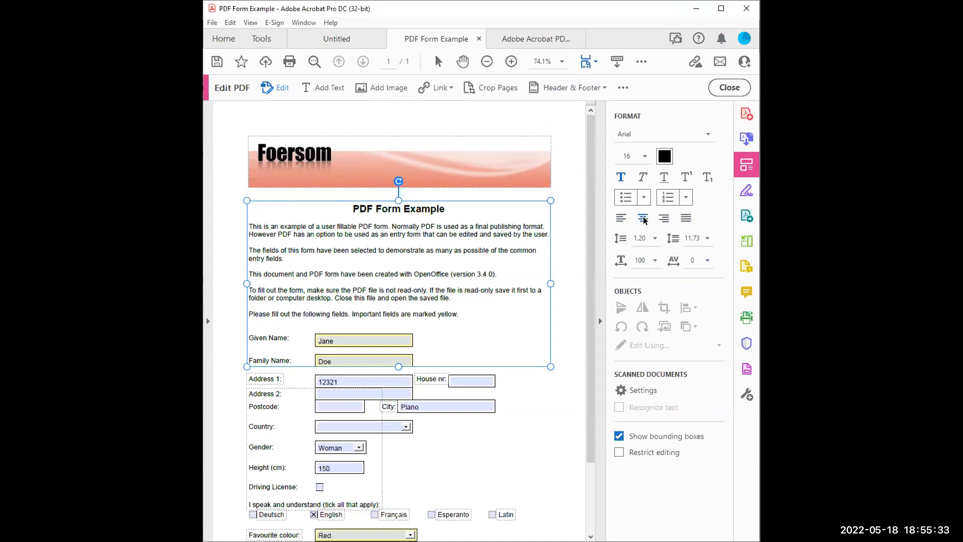
pyautogui.click(621, 218)
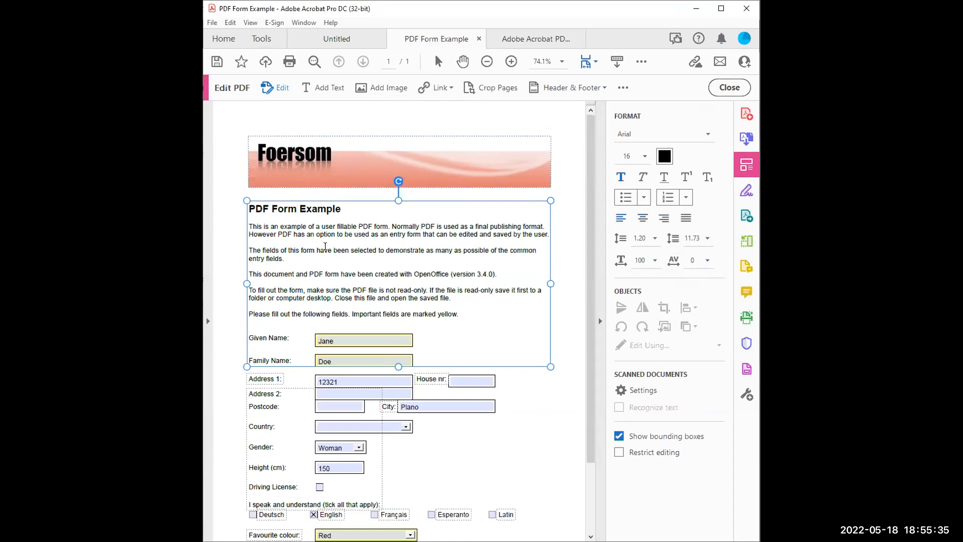
# - Select the address label text blocks and try to select the City entry field to check which content is editable
pyautogui.click(266, 390)
pyautogui.click(264, 380)
pyautogui.click(259, 398)
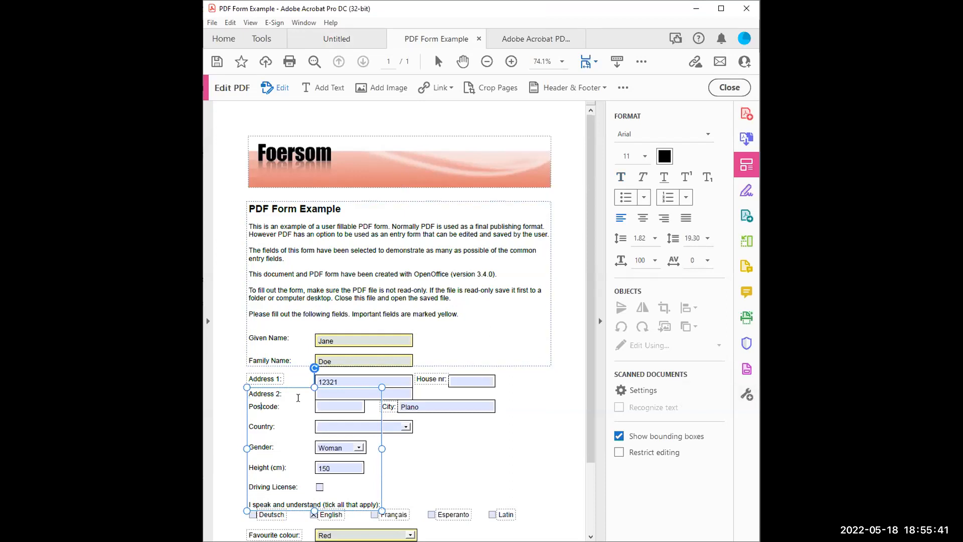
pyautogui.scroll(-3, 298, 398)
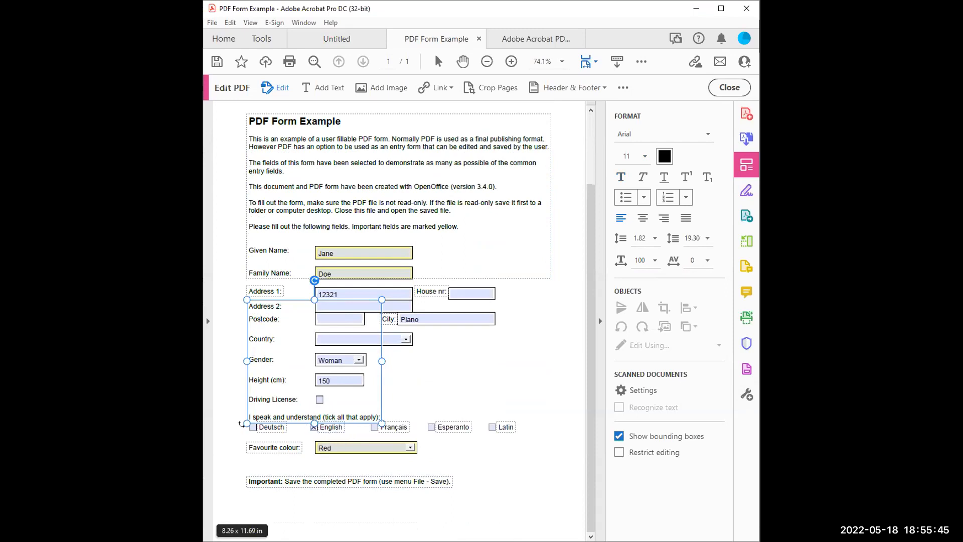
pyautogui.click(464, 315)
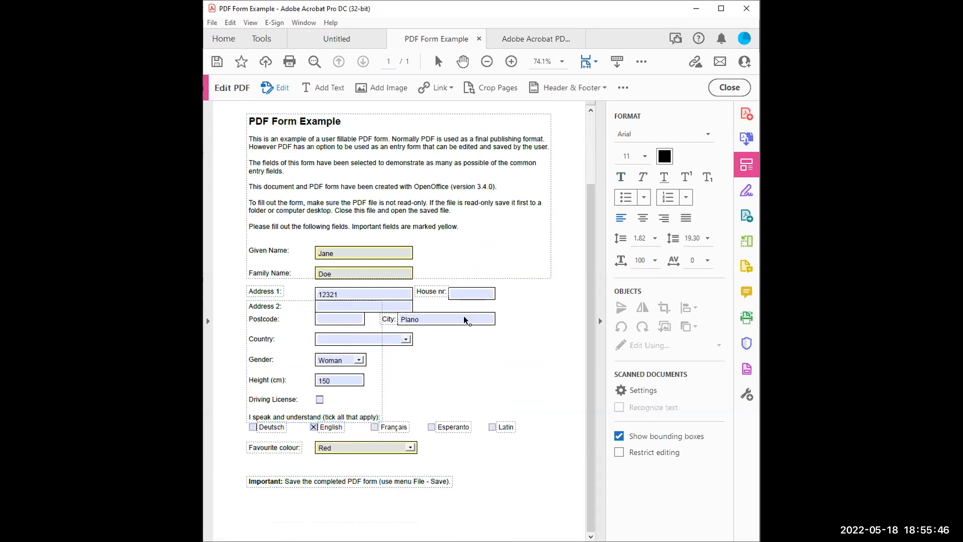
pyautogui.click(418, 310)
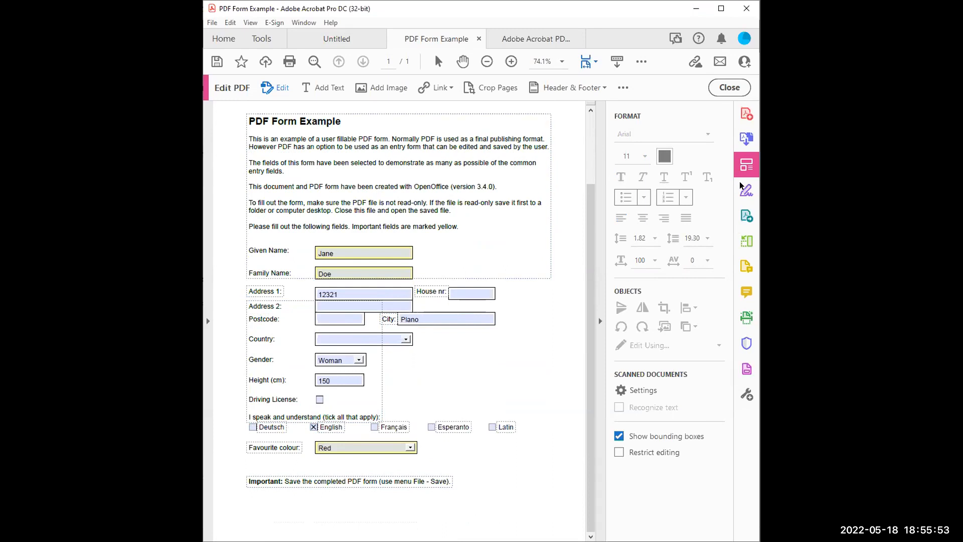
# - Switch to Prepare Form, look over the form's fields and the additional field tools, and select the Given Name field
pyautogui.click(747, 369)
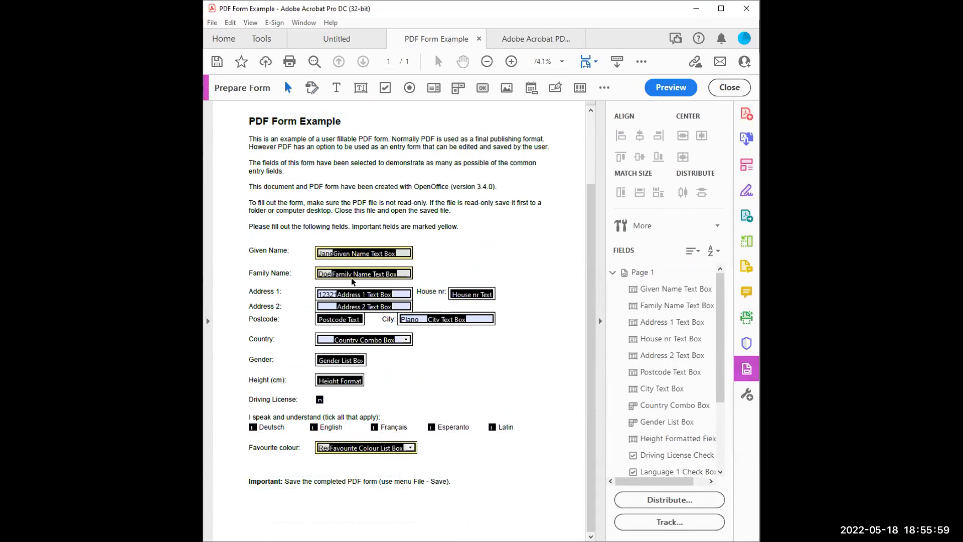
pyautogui.click(470, 295)
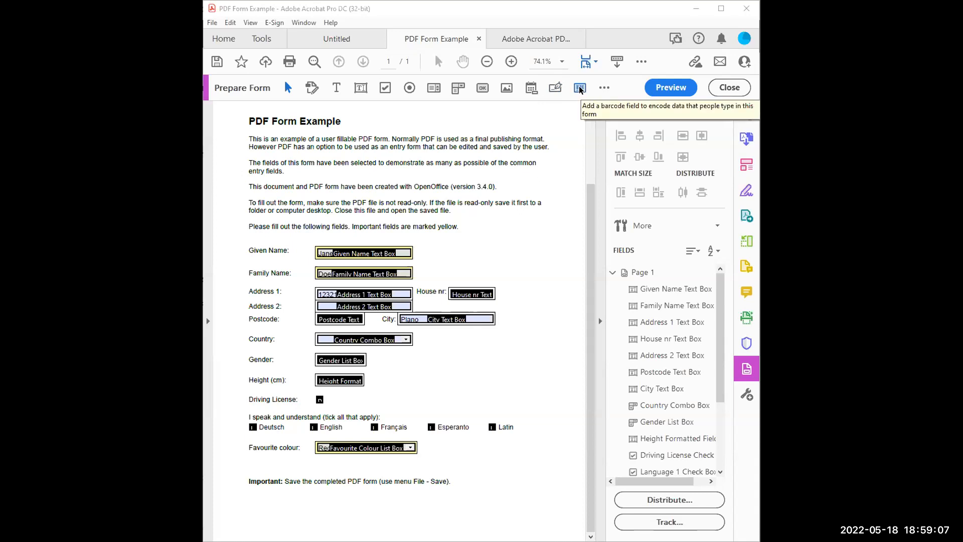
pyautogui.click(605, 88)
pyautogui.click(582, 117)
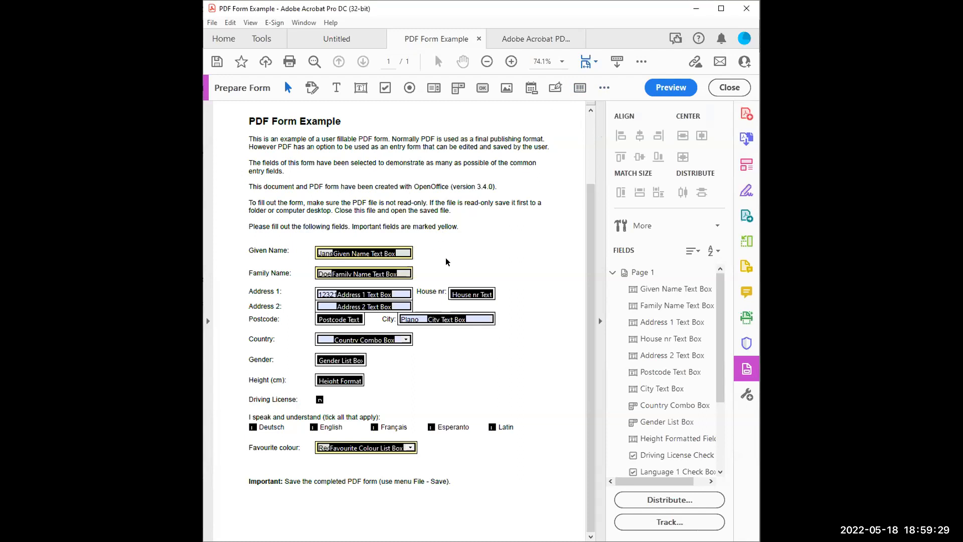
pyautogui.click(362, 252)
pyautogui.click(397, 255)
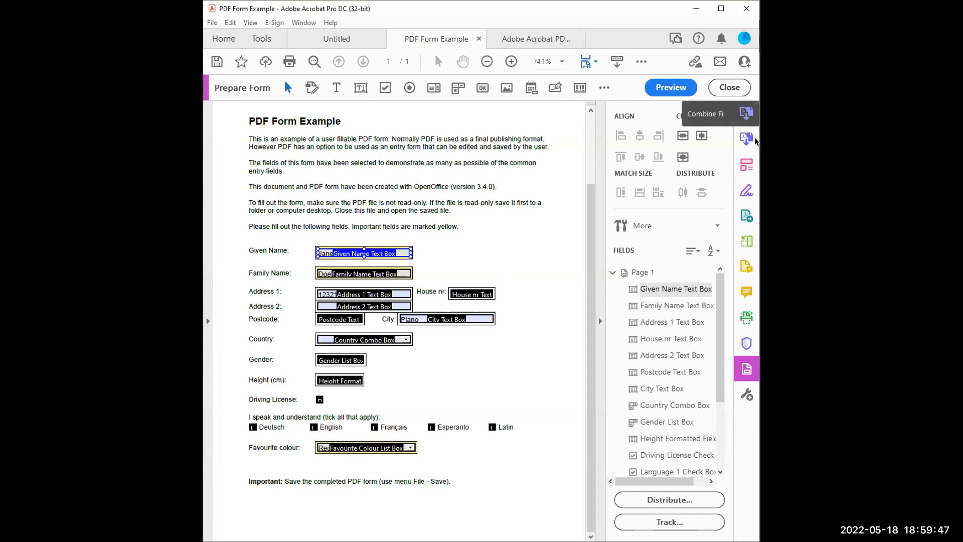
# - Return to Edit PDF and add a text box beside the Given Name field reading "Format First, Last Name"
pyautogui.click(747, 165)
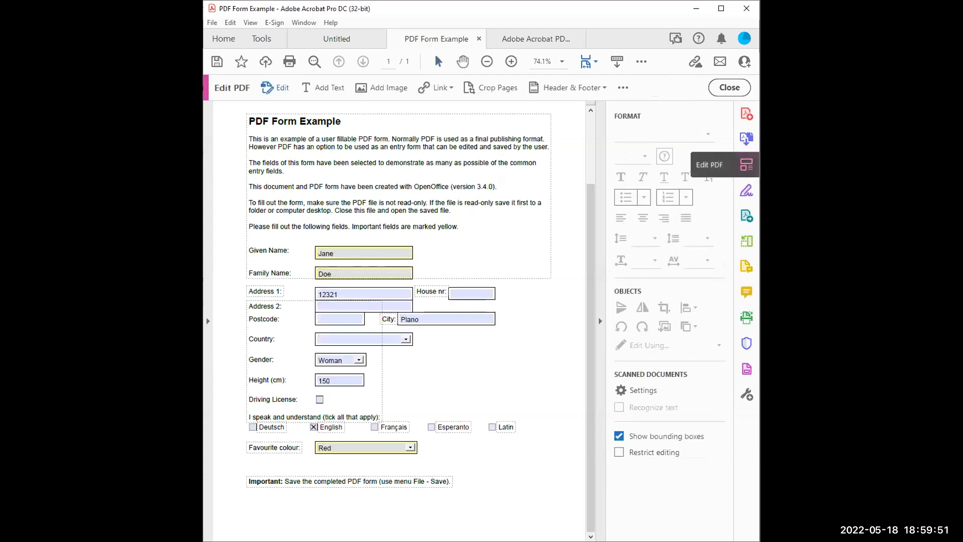
pyautogui.click(450, 261)
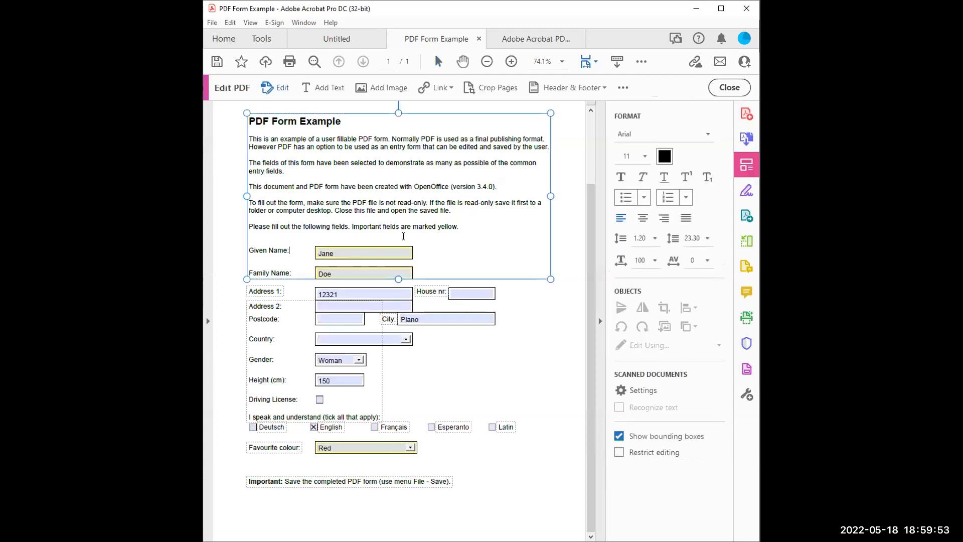
pyautogui.click(323, 89)
pyautogui.moveTo(434, 240); pyautogui.dragTo(557, 265)
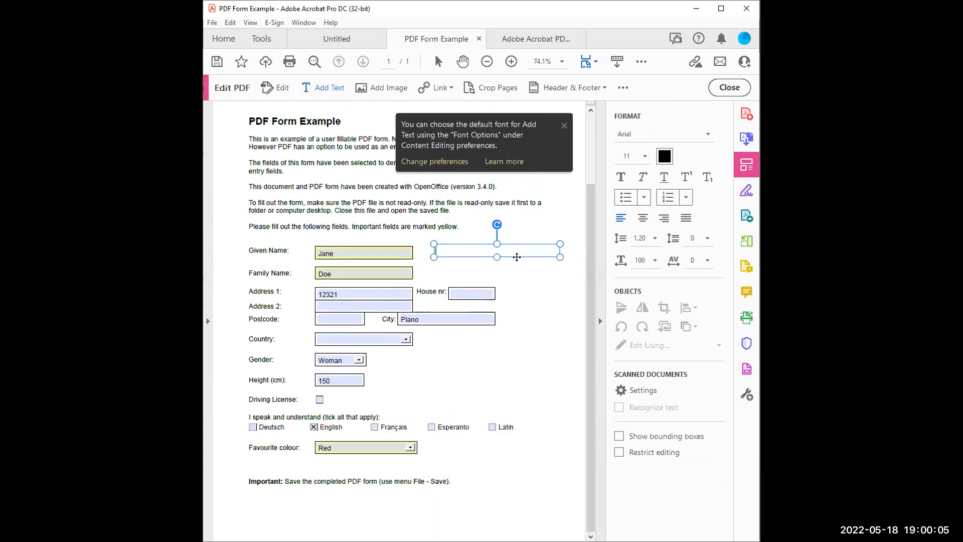
pyautogui.write('A')
pyautogui.press('BackSpace')
pyautogui.write('Format Fir')
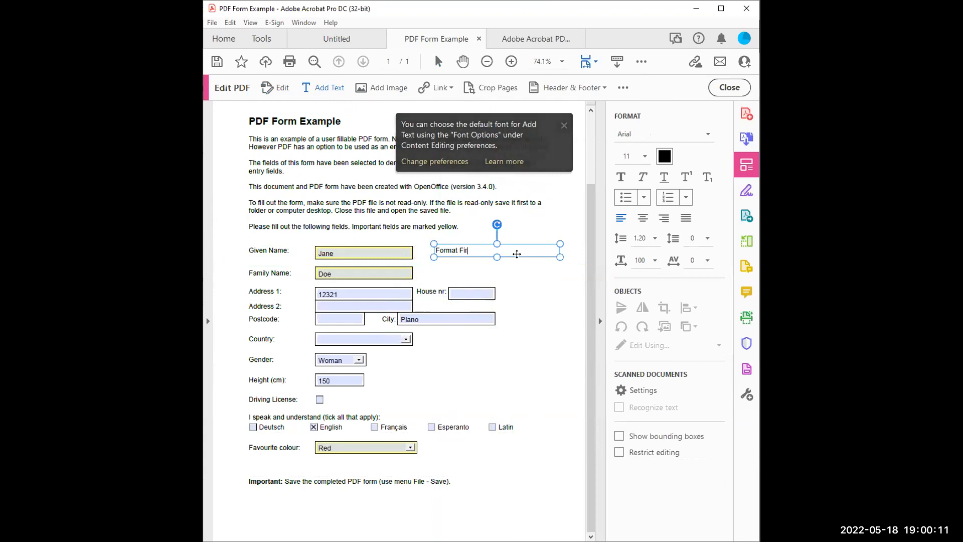
pyautogui.write('st, Last Name')
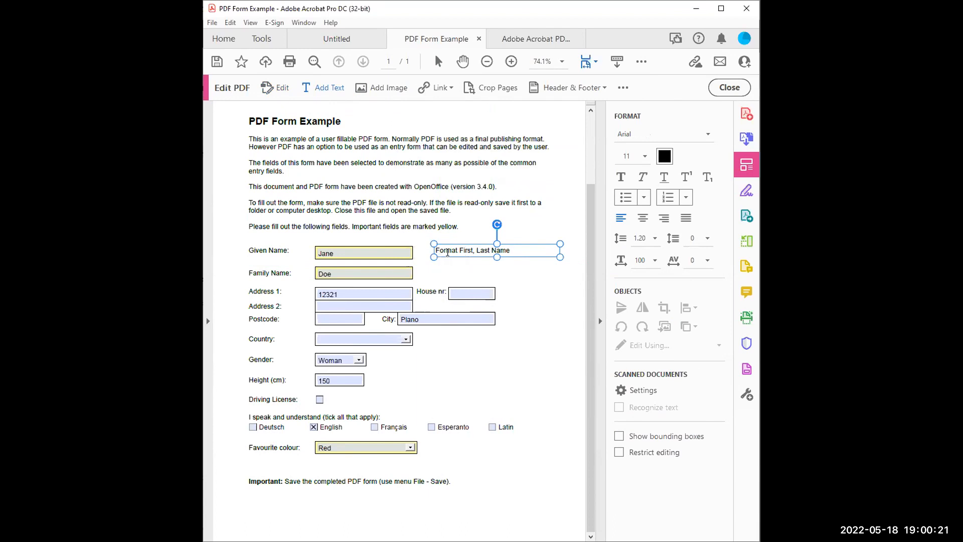
pyautogui.click(363, 245)
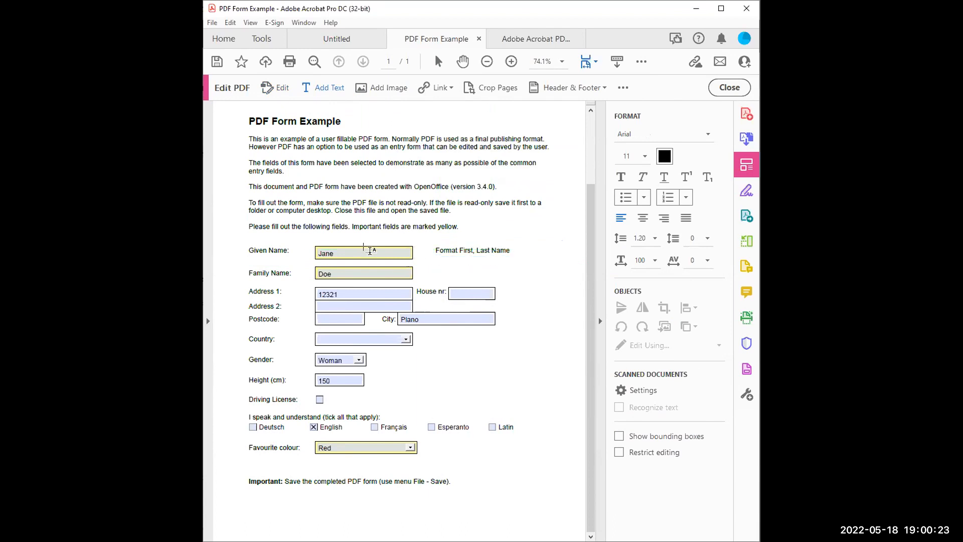
# - Add the sample text "asdf" beneath the name format note and delete it again
pyautogui.click(371, 252)
pyautogui.click(424, 370)
pyautogui.click(446, 264)
pyautogui.write('asd')
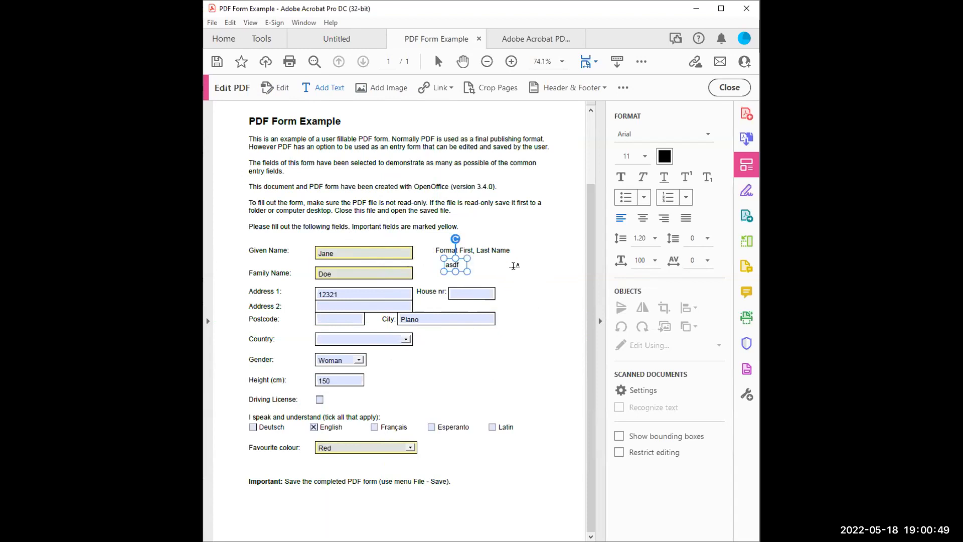
pyautogui.write('f')
pyautogui.press('BackSpace')
pyautogui.press('BackSpace')
pyautogui.press('BackSpace')
pyautogui.press('BackSpace')
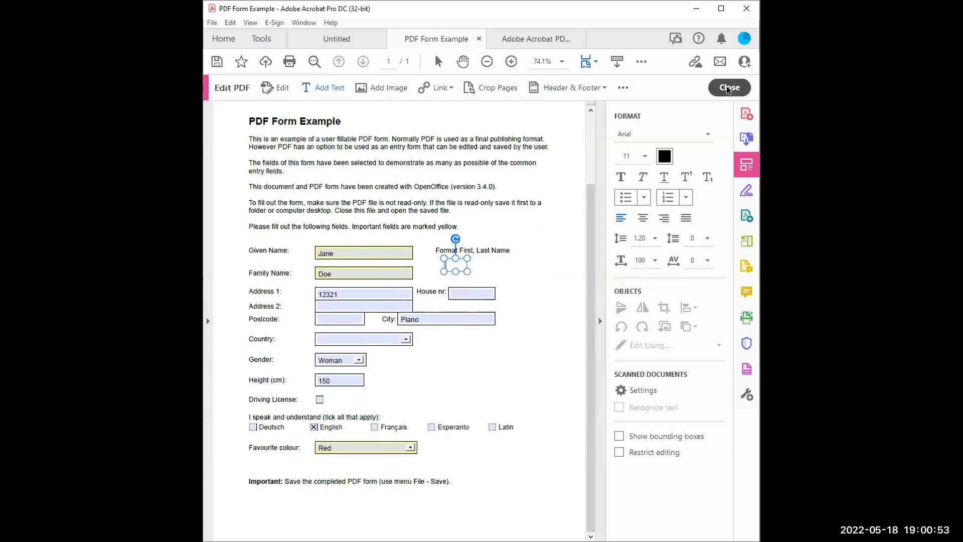
# - Leave text adding, view the image files in Downloads offered for insertion, and cancel without adding an image
pyautogui.click(273, 89)
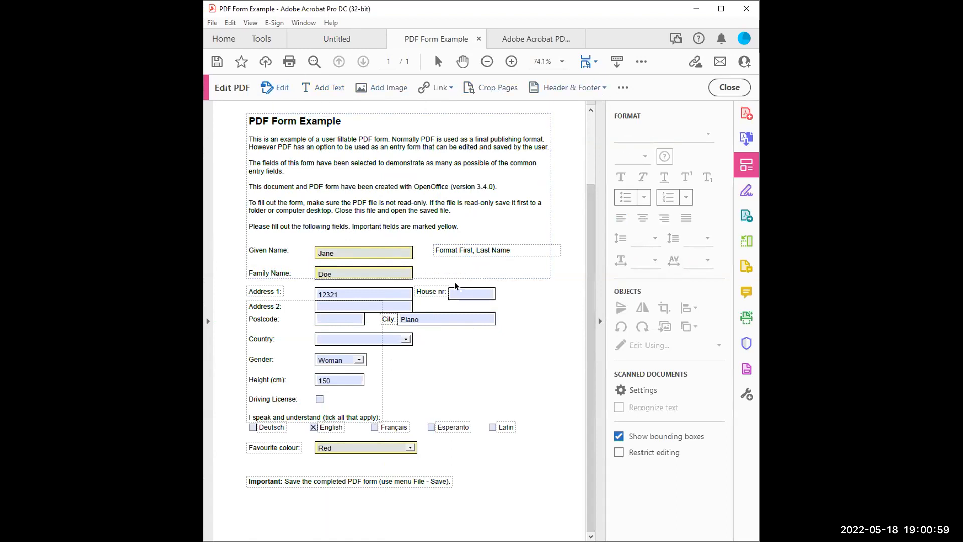
pyautogui.click(437, 59)
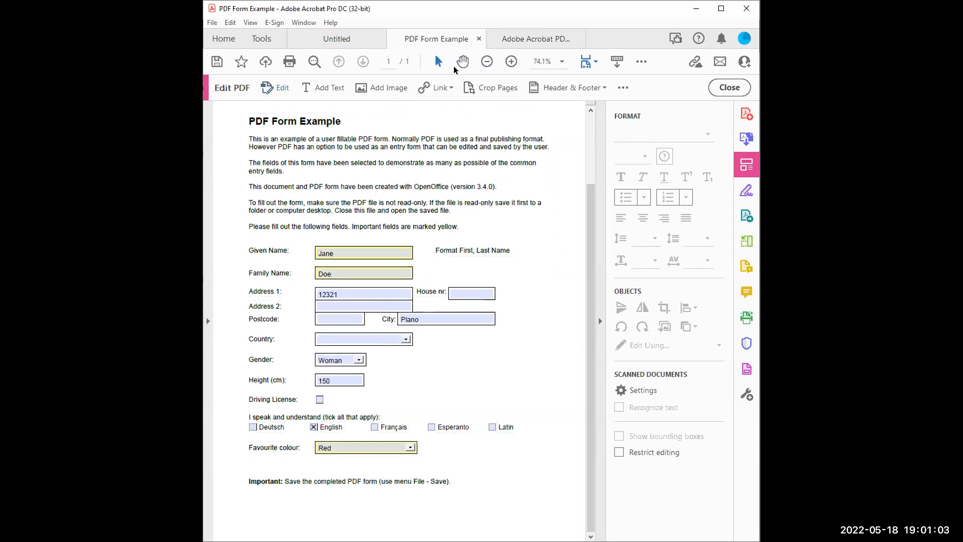
pyautogui.click(362, 89)
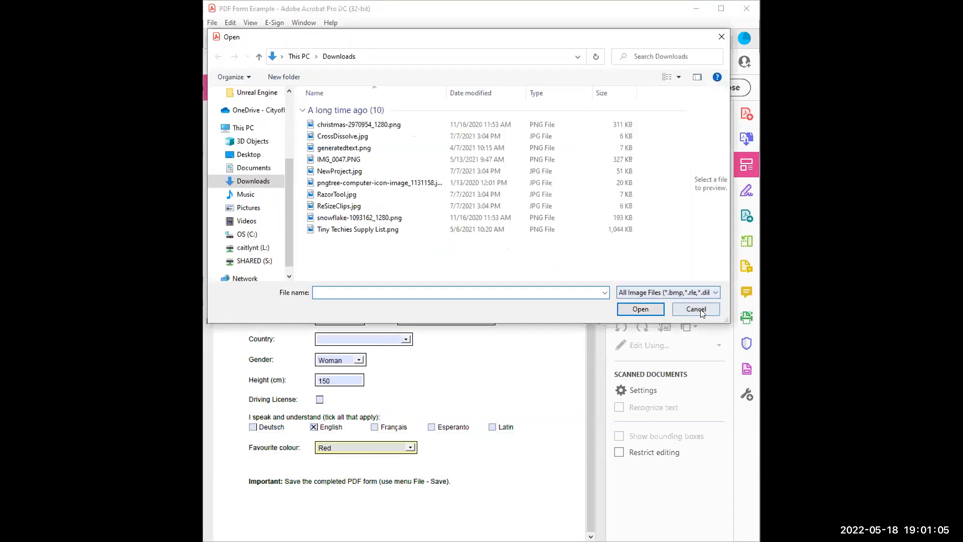
pyautogui.click(699, 308)
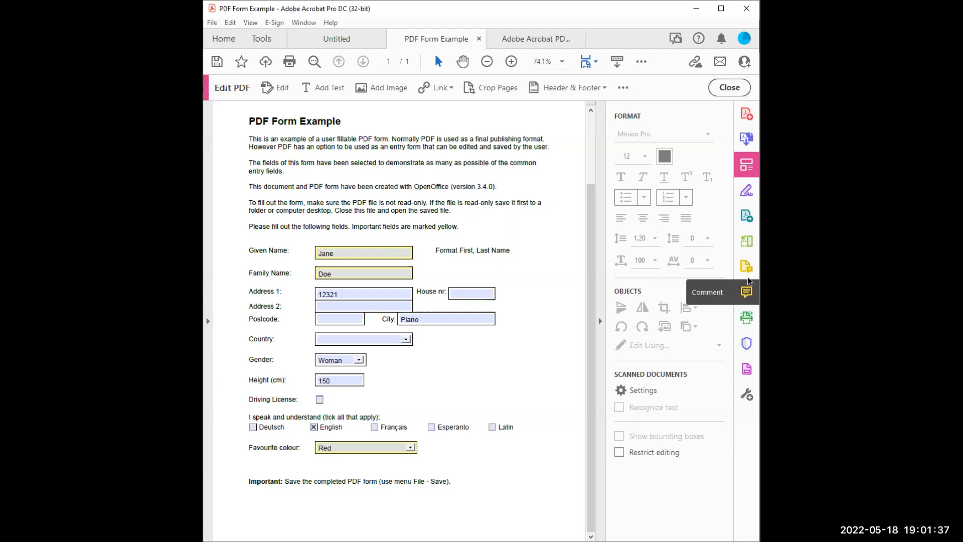
# - Switch to commenting and place a sticky note at the end of the OpenOffice version sentence
pyautogui.click(746, 292)
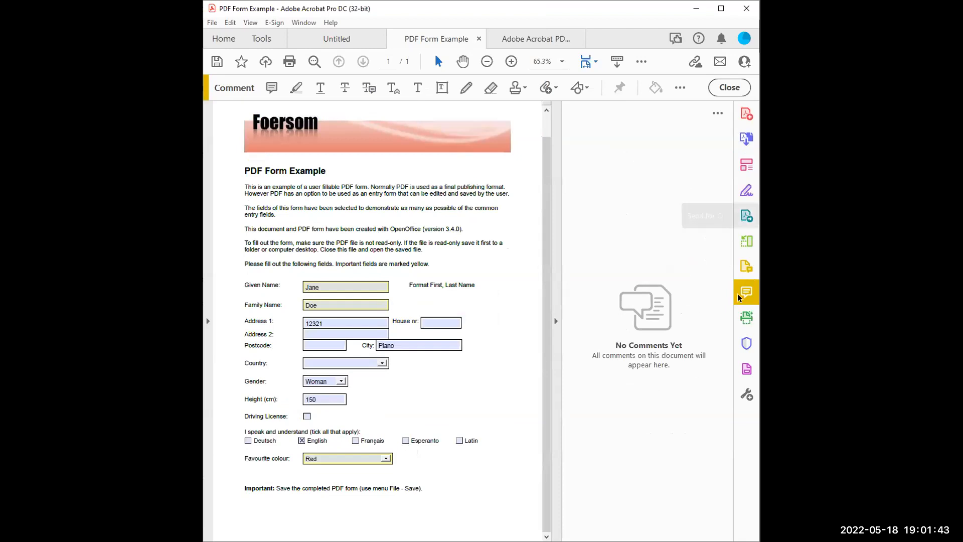
pyautogui.click(272, 89)
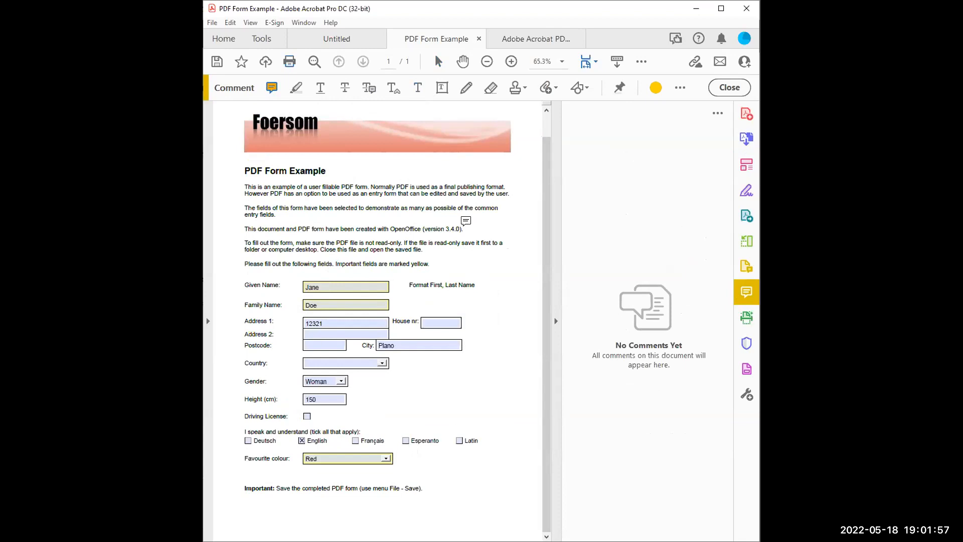
pyautogui.click(466, 221)
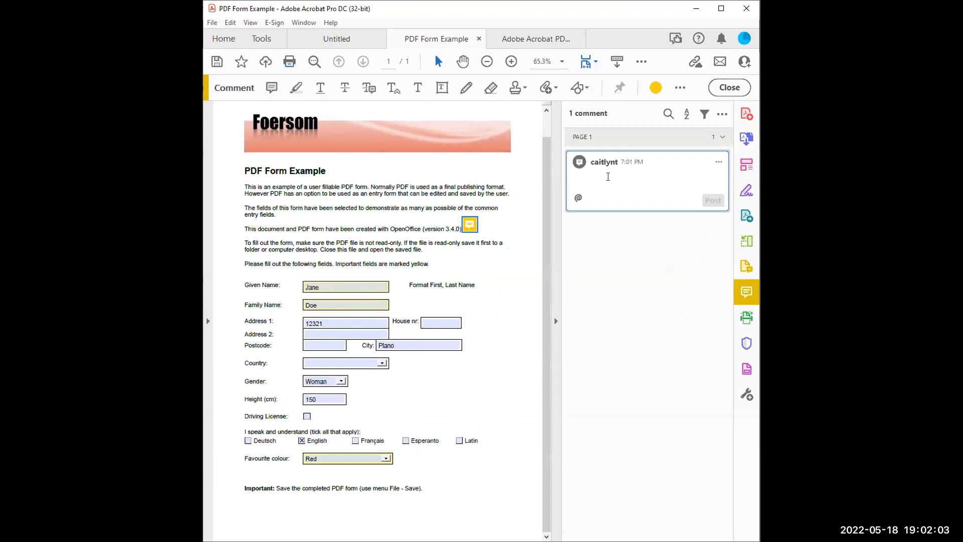
# - Write "Whatever message you need to add." in the sticky note and post the comment
pyautogui.write('ease')
pyautogui.press('BackSpace')
pyautogui.press('BackSpace')
pyautogui.press('BackSpace')
pyautogui.press('BackSpace')
pyautogui.press('BackSpace')
pyautogui.press('BackSpace')
pyautogui.write('Whatever message you nee')
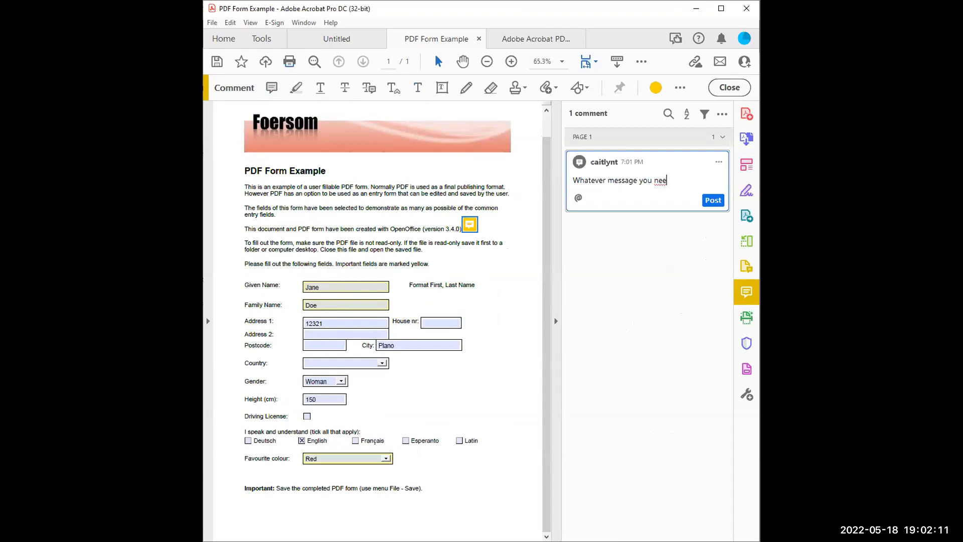
pyautogui.write('d to add.')
pyautogui.click(709, 202)
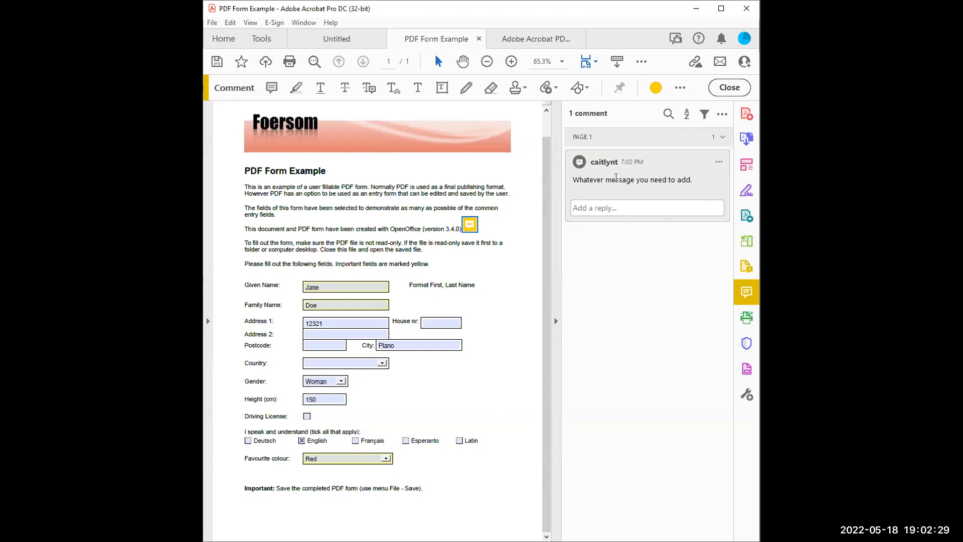
# - Start a mention in a reply to the sticky note, leave the reply as "@", and close the commenting tools
pyautogui.click(602, 206)
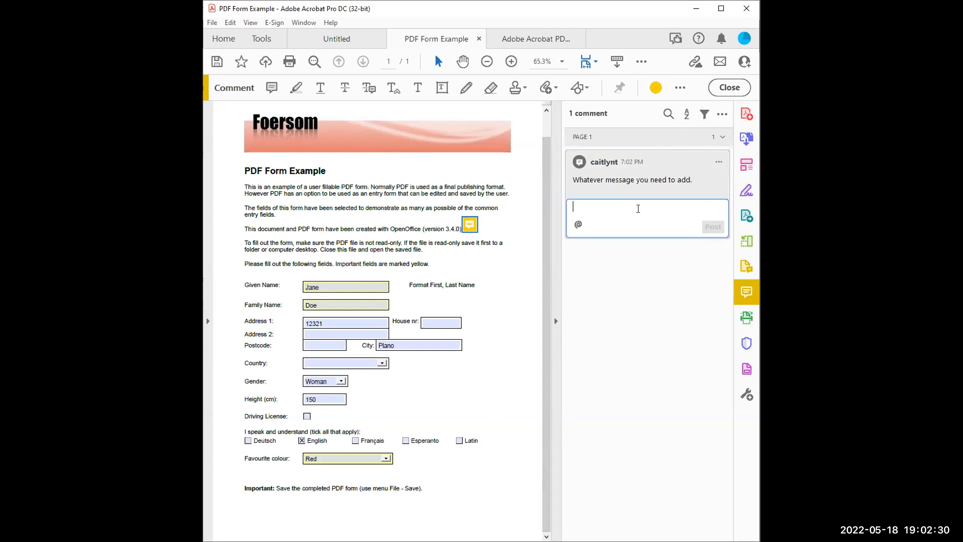
pyautogui.click(588, 228)
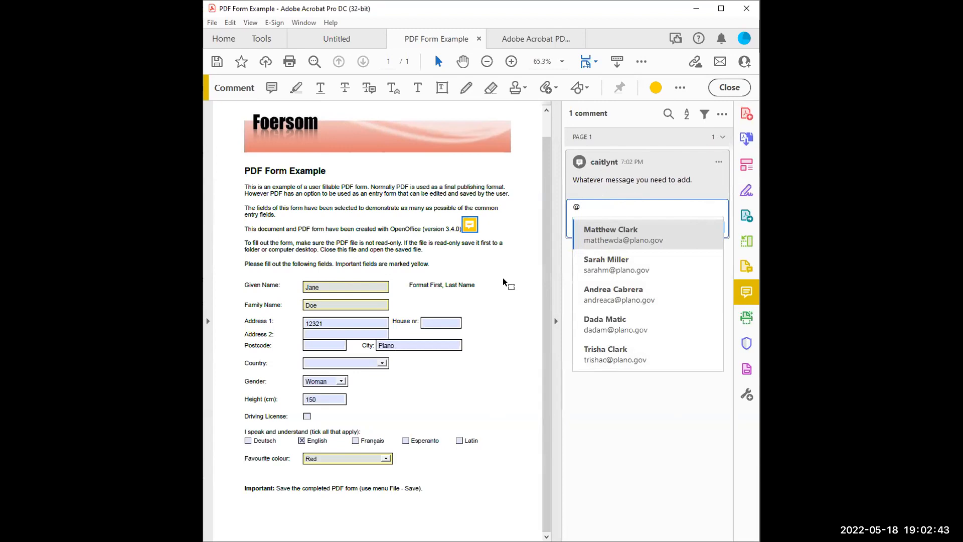
pyautogui.click(621, 173)
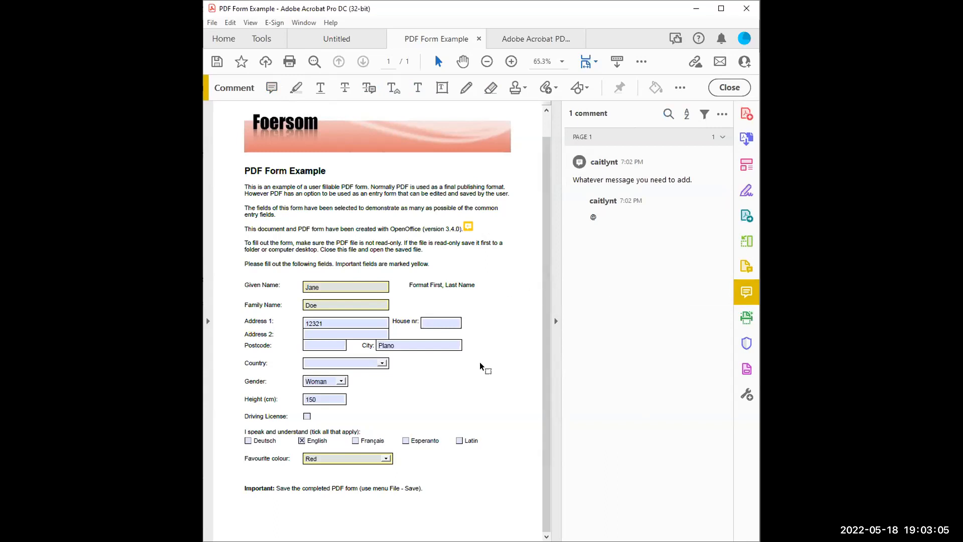
pyautogui.click(730, 88)
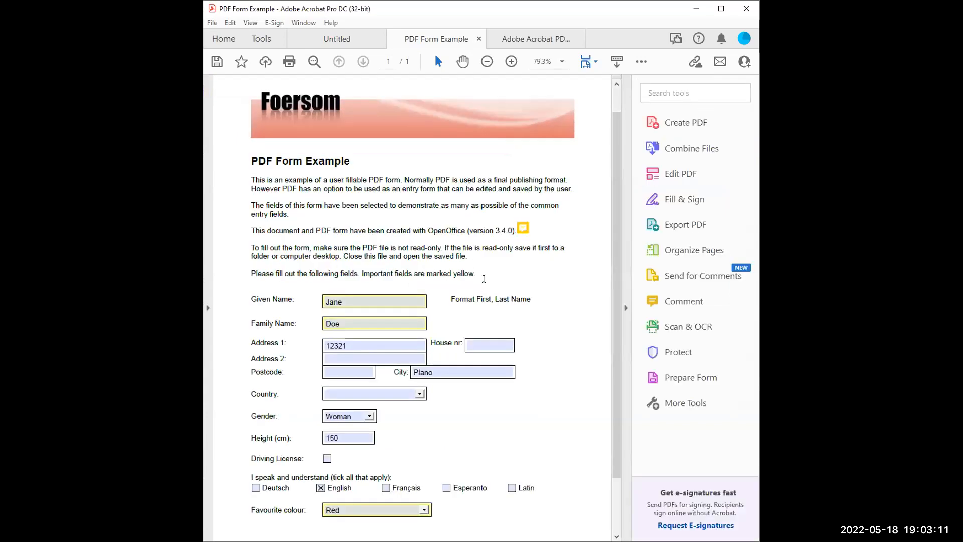
# - Open the form for PDF editing, look over its editable text blocks, and place the cursor in the "PDF Form Example" title
pyautogui.click(672, 173)
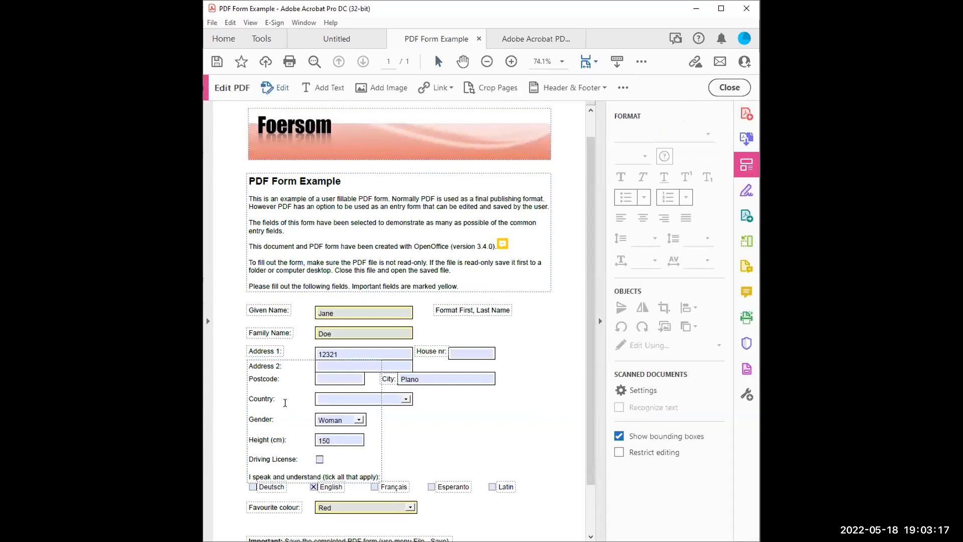
pyautogui.scroll(-2, 314, 450)
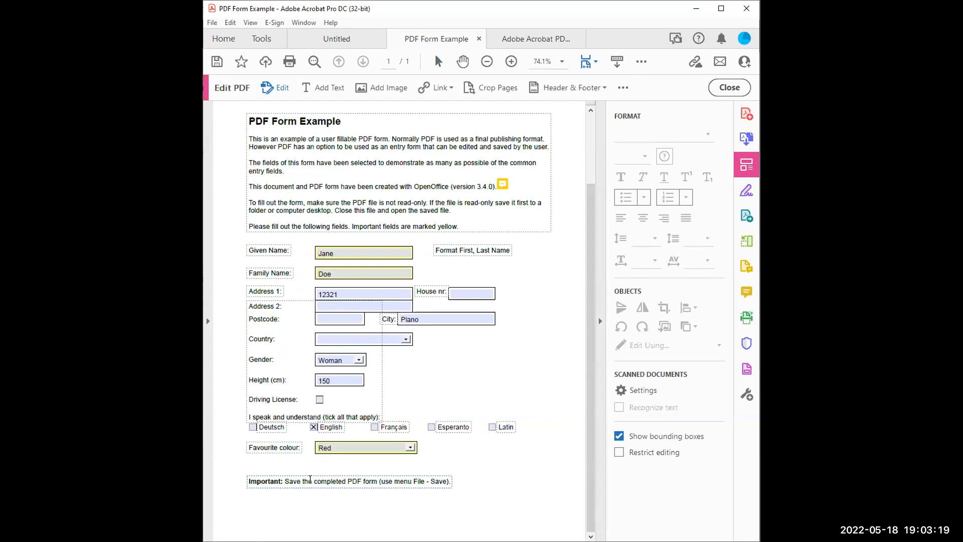
pyautogui.scroll(3, 310, 479)
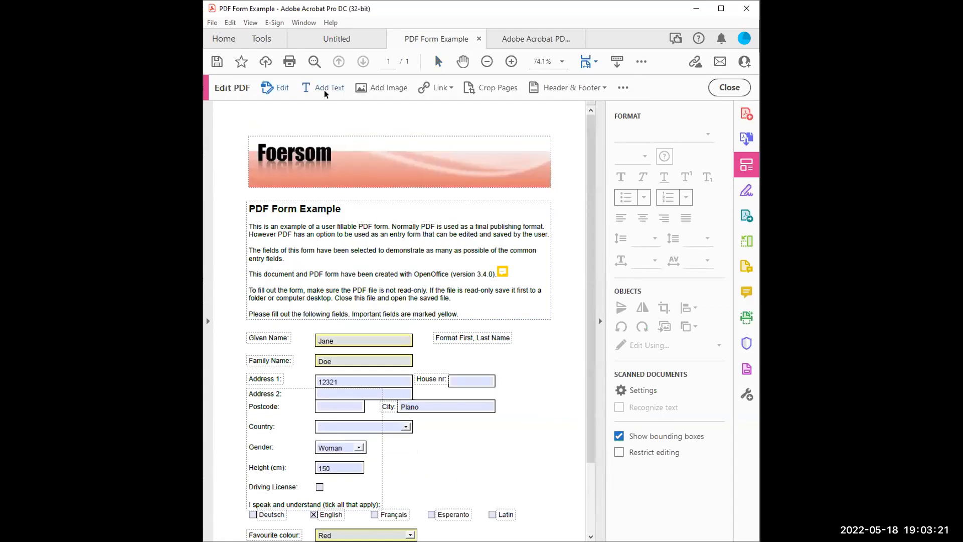
pyautogui.click(308, 232)
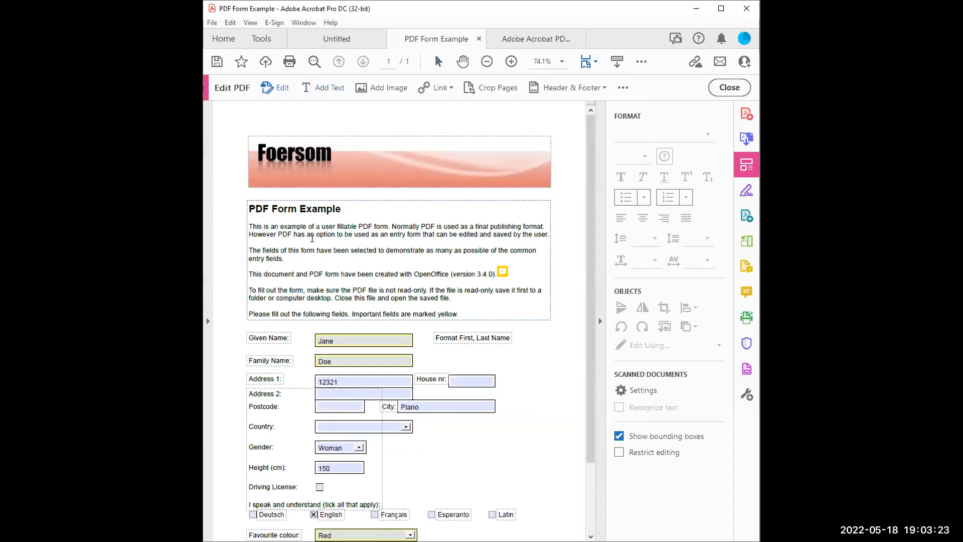
pyautogui.moveTo(342, 236); pyautogui.dragTo(273, 224)
pyautogui.click(318, 210)
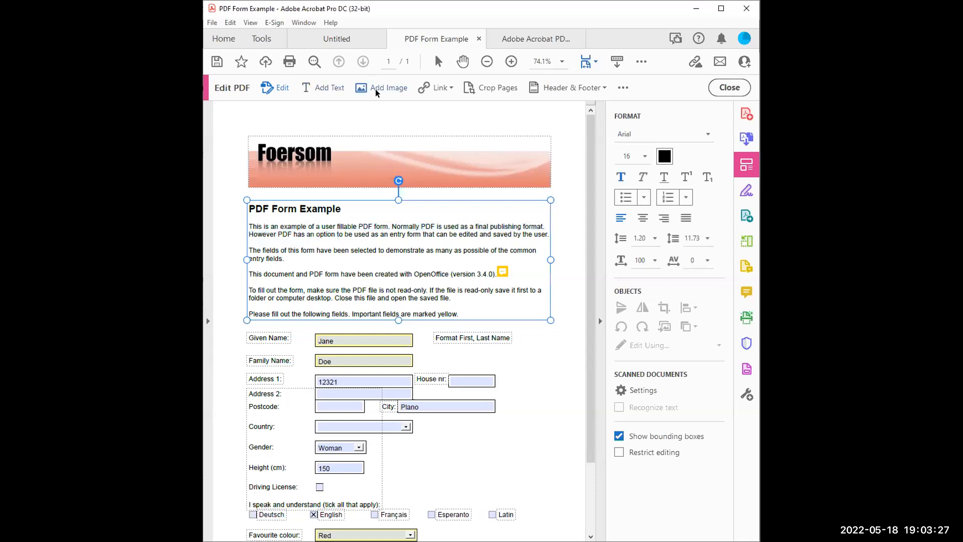
# - View the link options and the additional PDF editing tools, and leave PDF editing
pyautogui.click(450, 88)
pyautogui.click(450, 89)
pyautogui.click(624, 88)
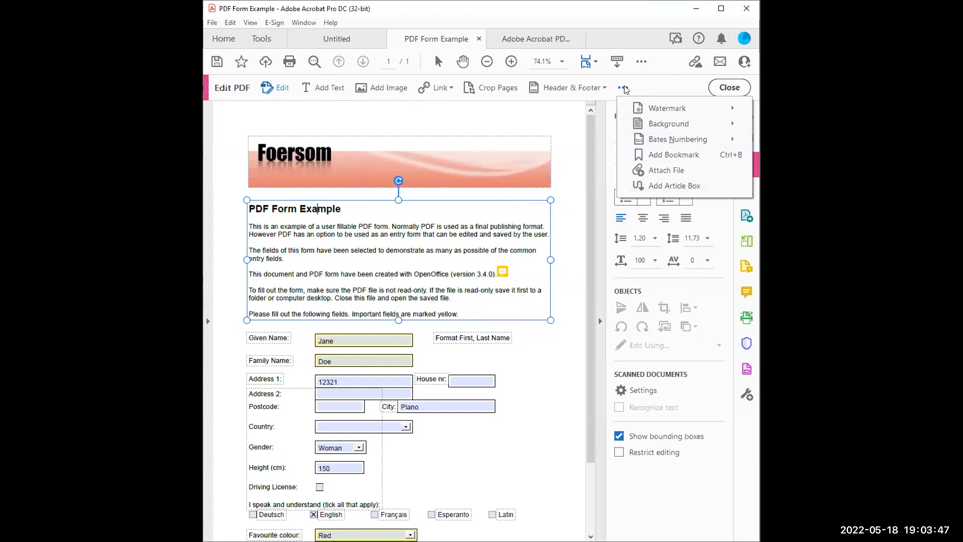
pyautogui.click(730, 87)
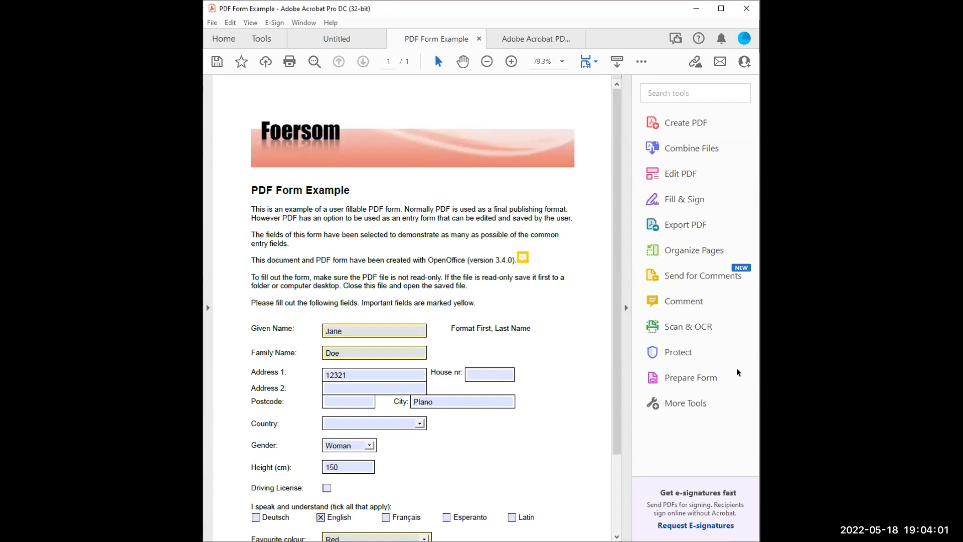
# - Open form preparation and place a digital signature field directly below the Favourite colour list
pyautogui.scroll(-2, 463, 258)
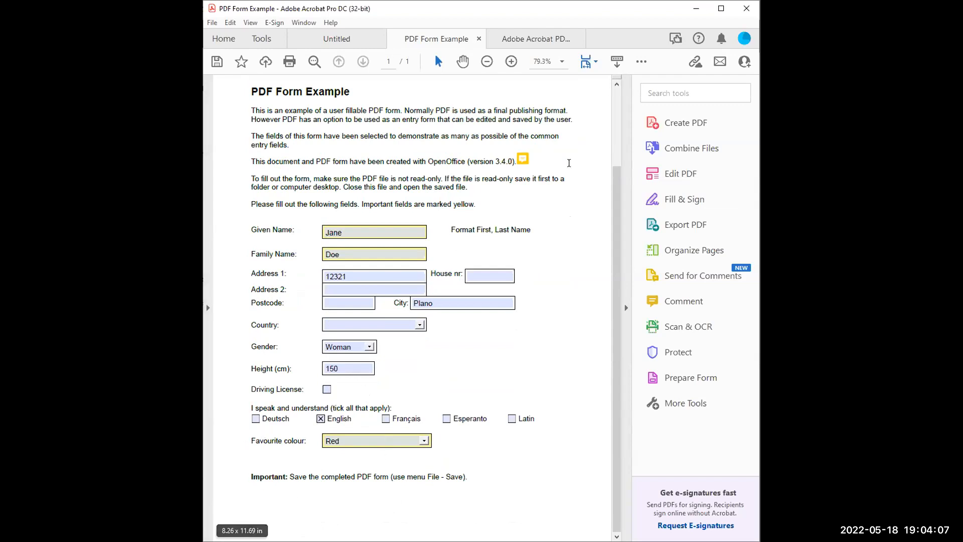
pyautogui.click(683, 377)
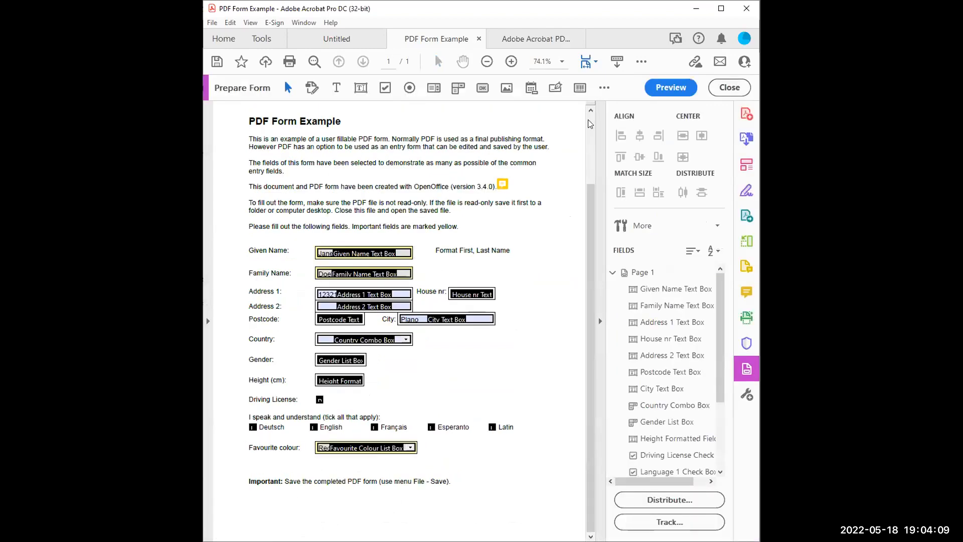
pyautogui.click(554, 88)
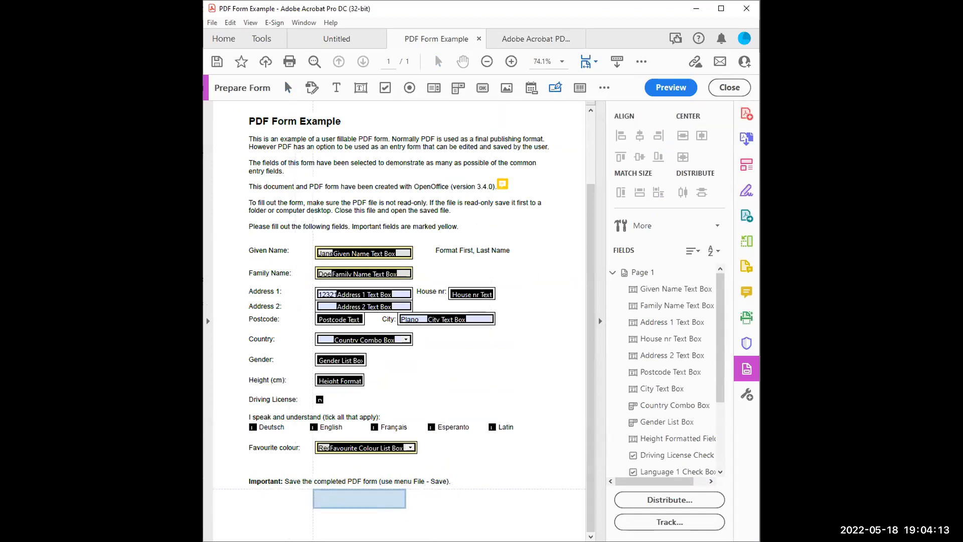
pyautogui.click(317, 458)
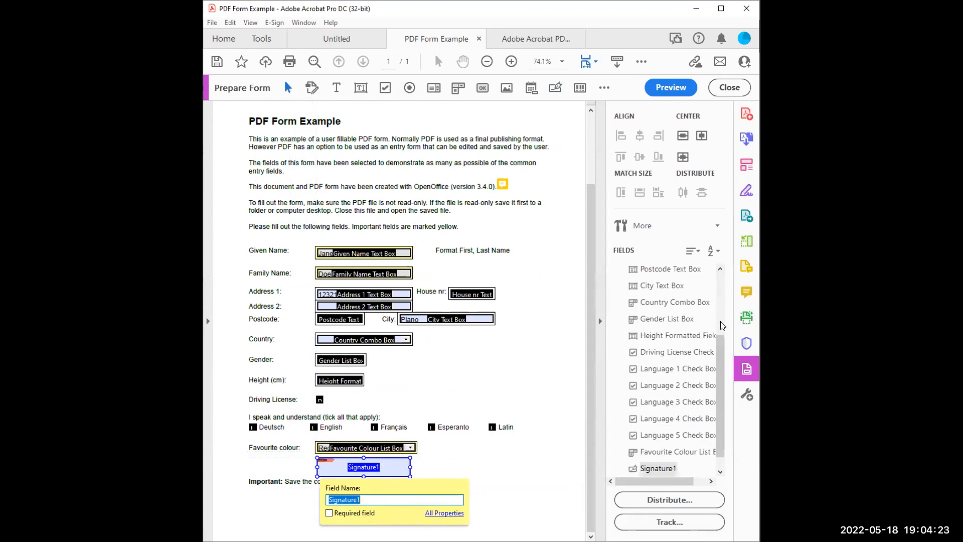
# - Look through the list of form fields on page 1, down to the new signature field
pyautogui.moveTo(719, 368); pyautogui.dragTo(710, 414)
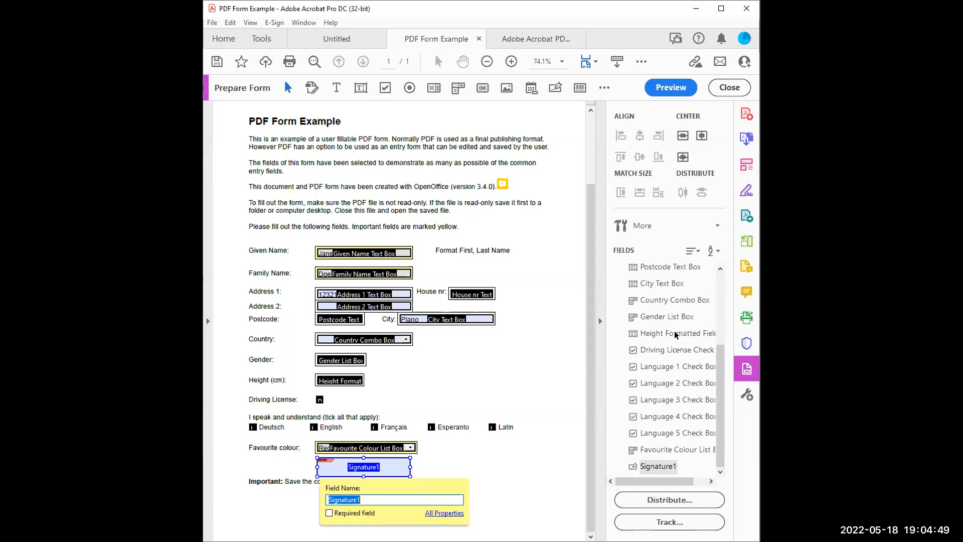
pyautogui.scroll(3, 675, 334)
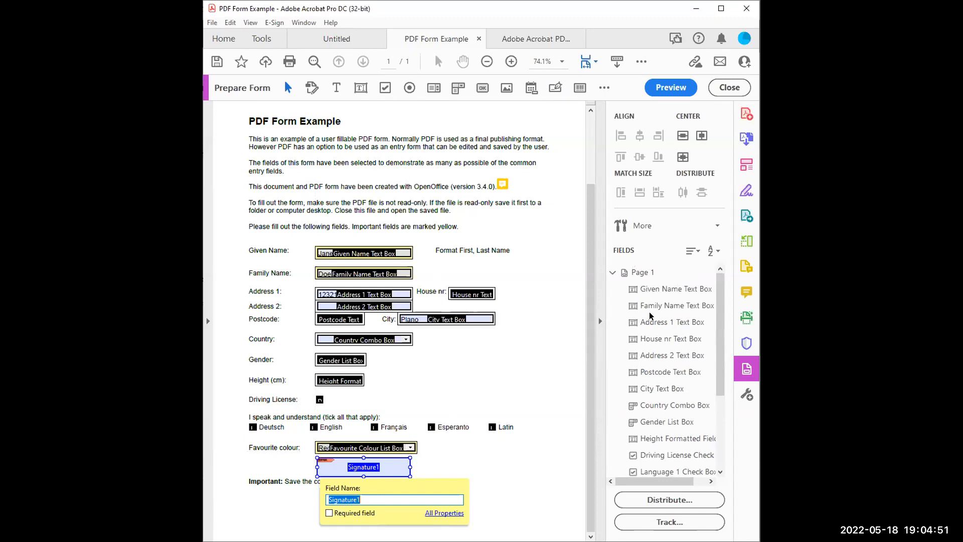
pyautogui.scroll(-3, 650, 316)
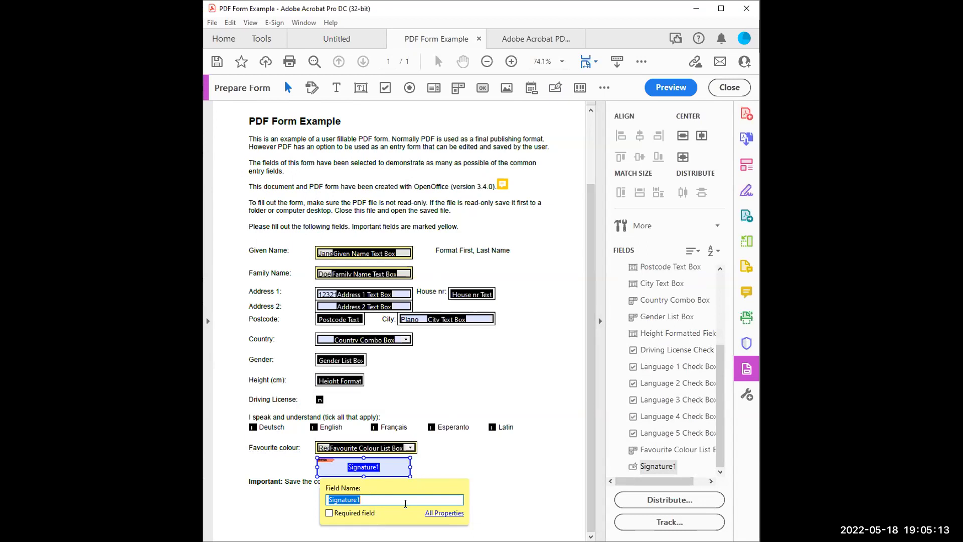
# - Close form preparation, try to sign the new signature field, and cancel the digital ID configuration
pyautogui.click(492, 465)
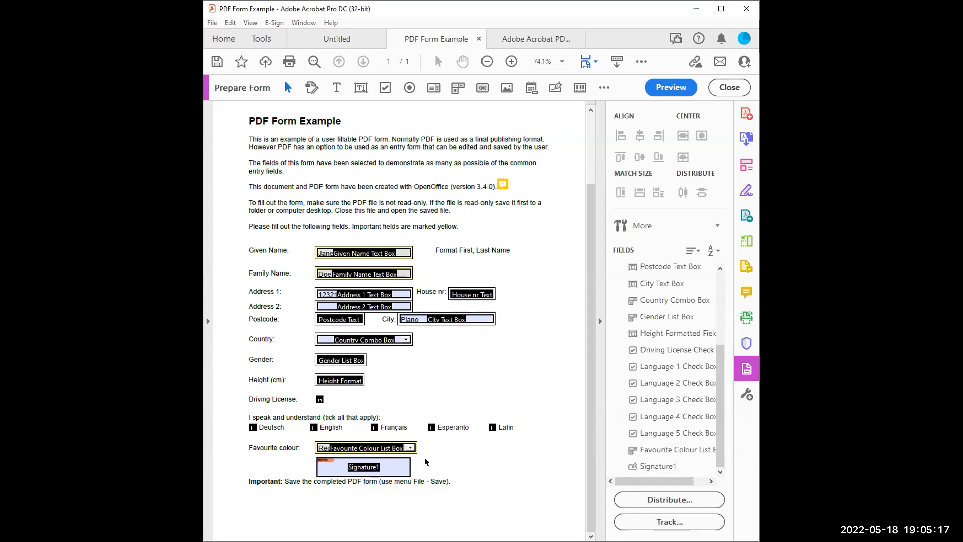
pyautogui.click(729, 87)
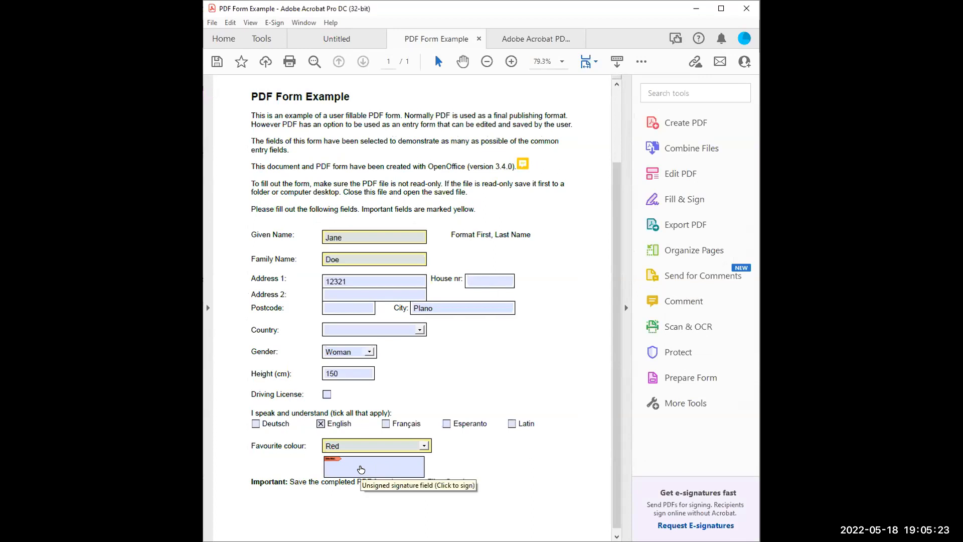
pyautogui.click(361, 469)
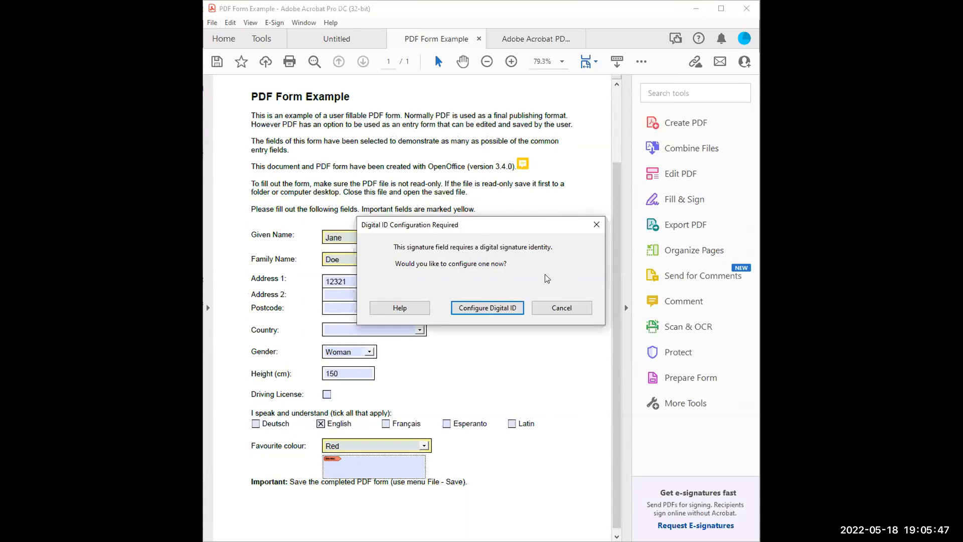
pyautogui.click(560, 308)
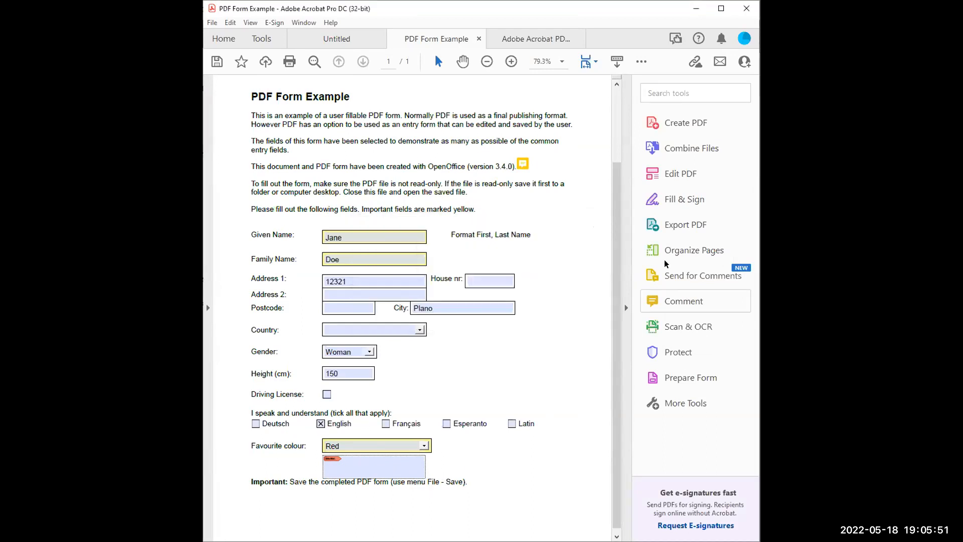
# - Open the form in Fill & Sign and dismiss the signing tip and the form-filling notice
pyautogui.click(687, 200)
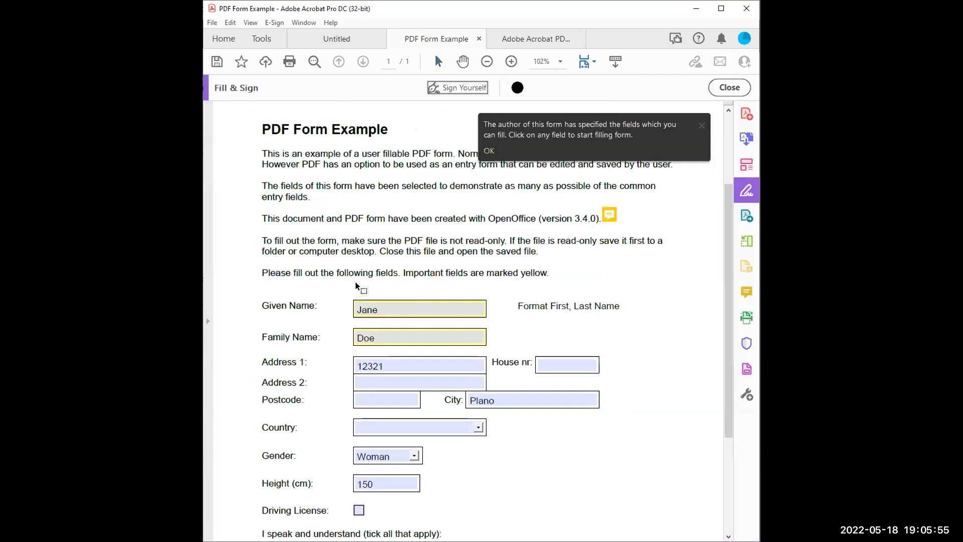
pyautogui.scroll(-3, 348, 423)
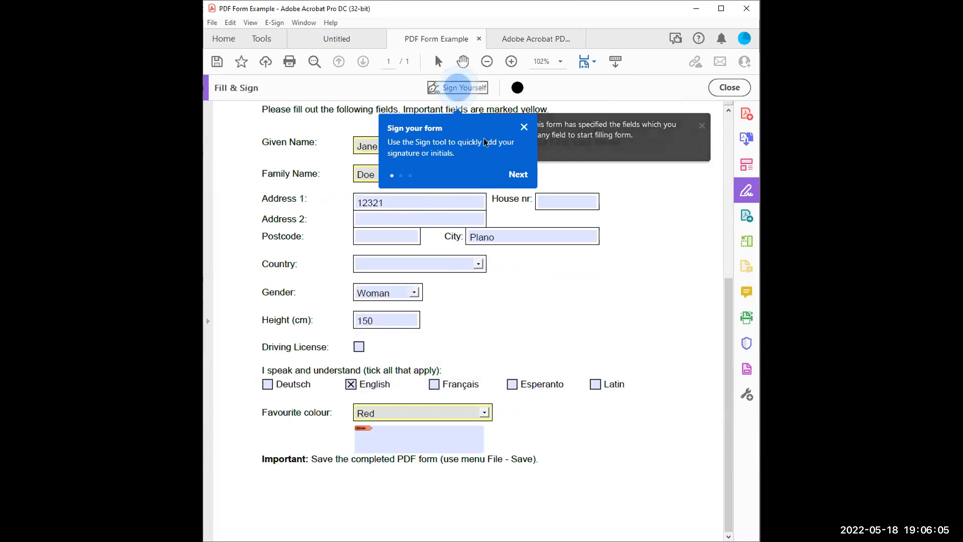
pyautogui.click(522, 174)
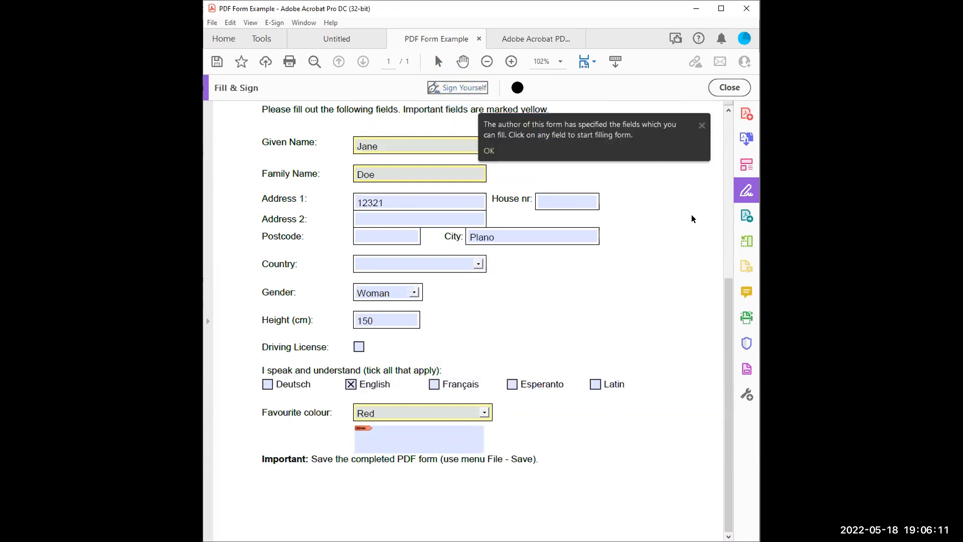
pyautogui.click(702, 126)
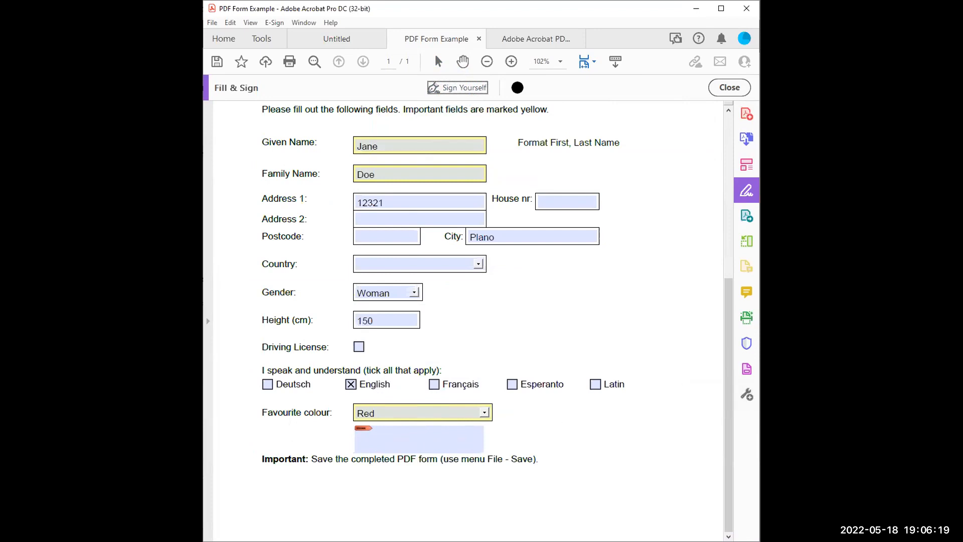
# - Delete the saved signature from the signing options and start adding a new signature
pyautogui.click(452, 90)
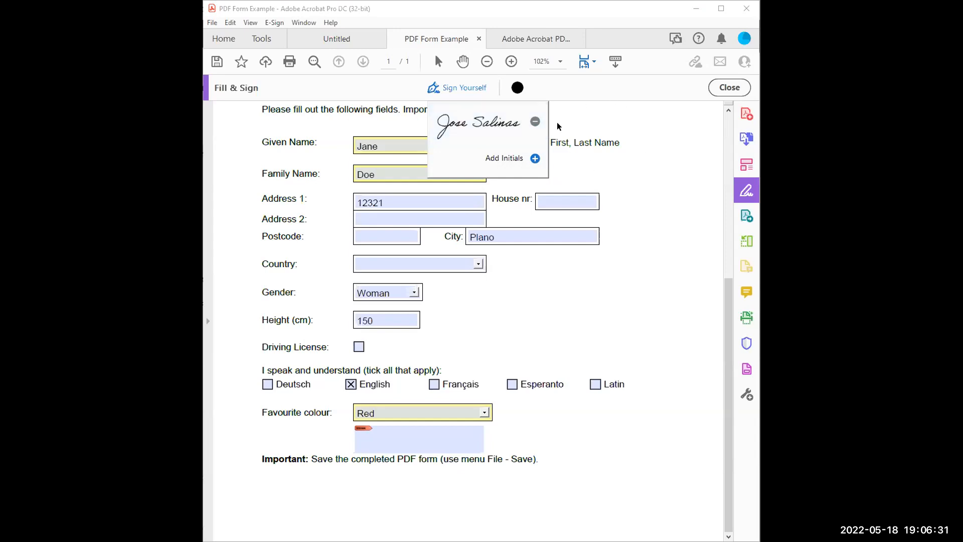
pyautogui.click(535, 122)
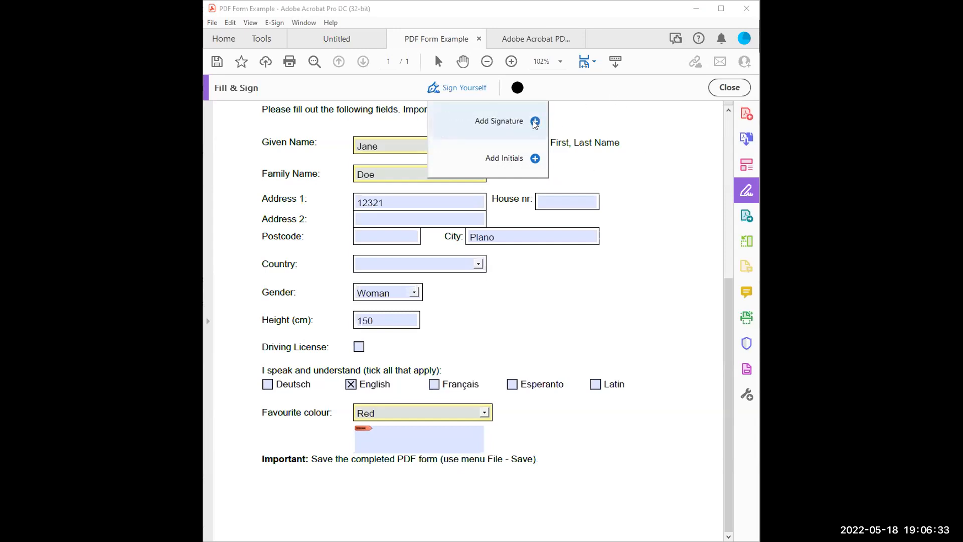
pyautogui.click(537, 122)
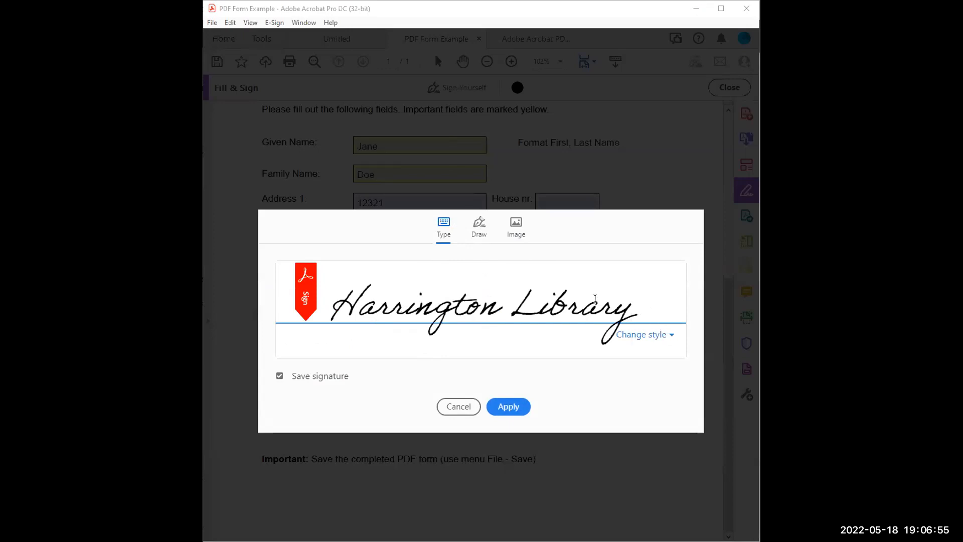
# - View the style choices for the typed signature and switch to drawing the signature instead
pyautogui.click(659, 334)
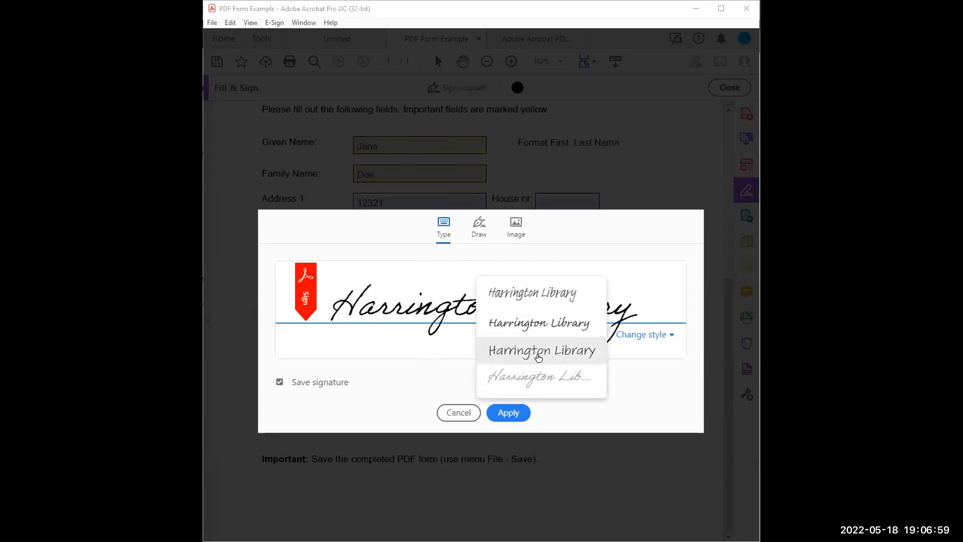
pyautogui.click(670, 376)
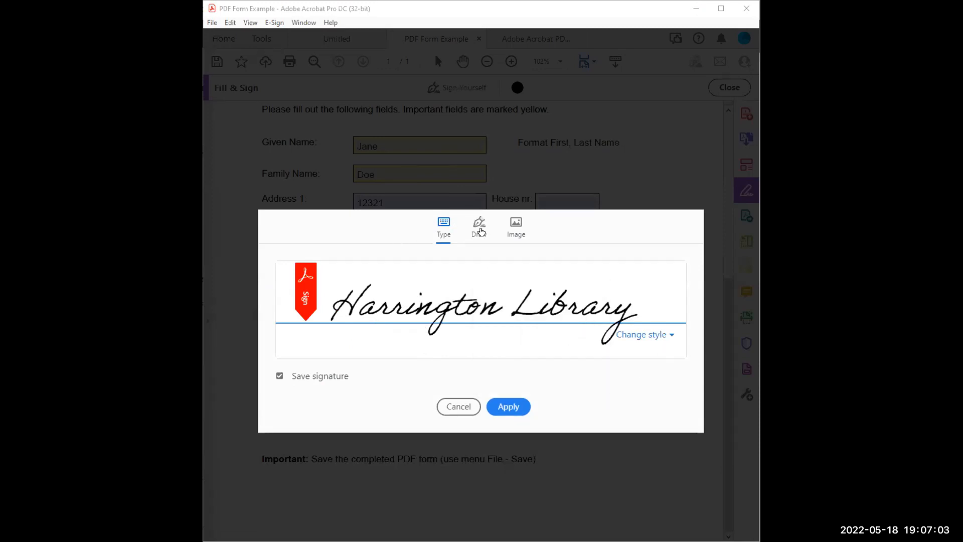
pyautogui.click(482, 234)
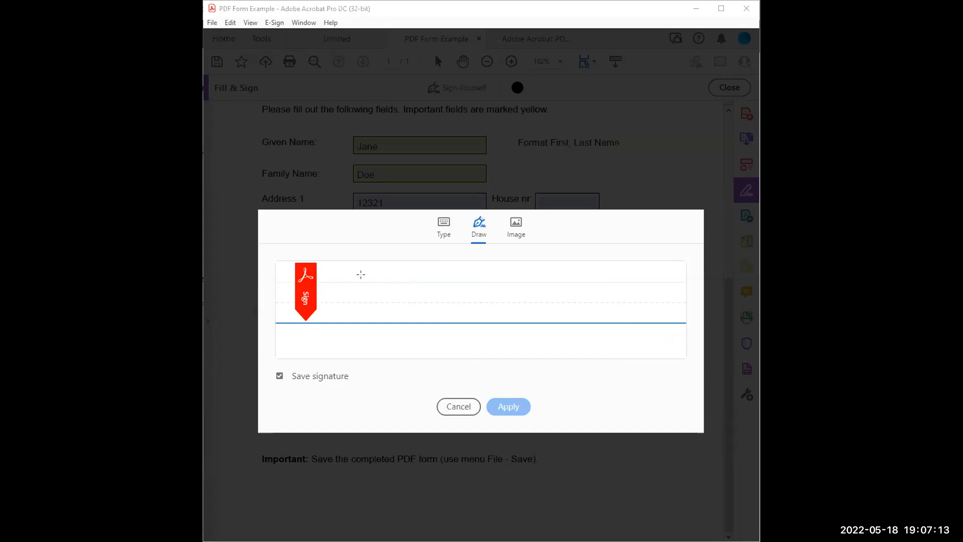
pyautogui.moveTo(349, 276)
pyautogui.mouseDown()
pyautogui.moveTo(338, 335)
pyautogui.moveTo(379, 290)
pyautogui.moveTo(368, 327)
pyautogui.moveTo(393, 296)
pyautogui.moveTo(404, 326)
pyautogui.moveTo(421, 311)
pyautogui.moveTo(436, 326)
pyautogui.moveTo(474, 265)
pyautogui.moveTo(487, 279)
pyautogui.mouseUp()
pyautogui.moveTo(382, 304); pyautogui.dragTo(433, 293)
pyautogui.moveTo(361, 324); pyautogui.dragTo(385, 299)
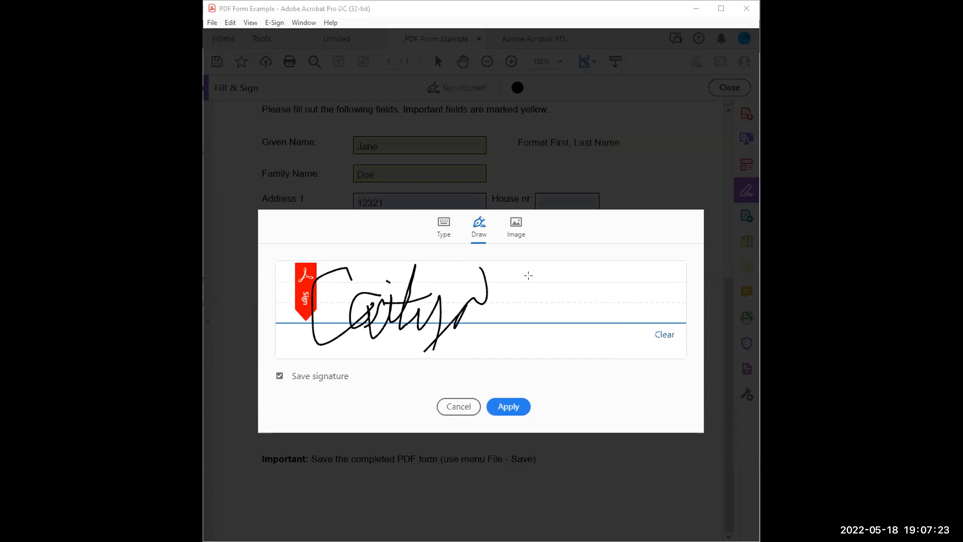
pyautogui.click(660, 334)
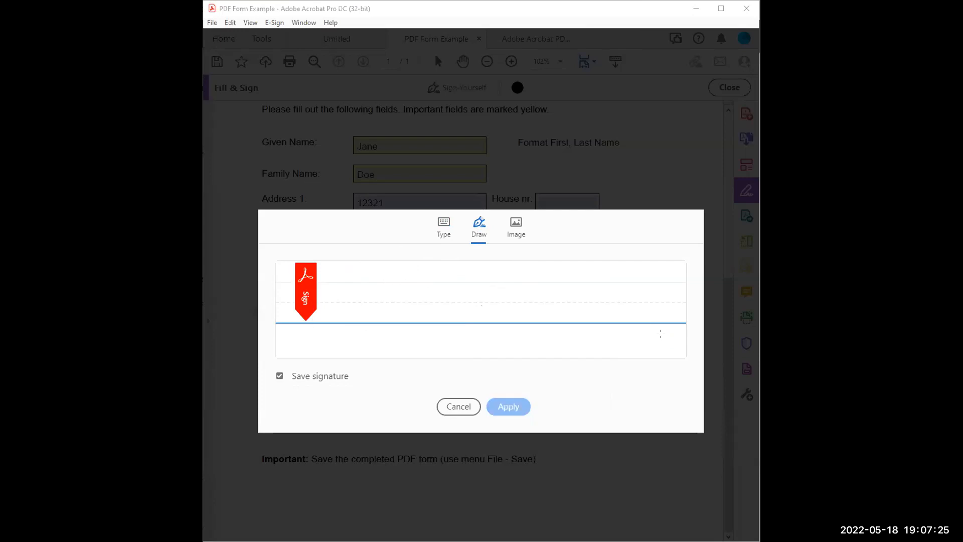
# - Draw the signer's first name freehand along the signature line
pyautogui.moveTo(369, 284)
pyautogui.mouseDown()
pyautogui.moveTo(340, 268)
pyautogui.moveTo(356, 315)
pyautogui.moveTo(360, 303)
pyautogui.moveTo(386, 310)
pyautogui.moveTo(394, 324)
pyautogui.moveTo(397, 297)
pyautogui.moveTo(404, 307)
pyautogui.moveTo(409, 291)
pyautogui.moveTo(429, 319)
pyautogui.moveTo(447, 264)
pyautogui.moveTo(458, 333)
pyautogui.moveTo(483, 309)
pyautogui.moveTo(504, 328)
pyautogui.mouseUp()
pyautogui.moveTo(512, 294); pyautogui.dragTo(517, 290)
pyautogui.moveTo(403, 301); pyautogui.dragTo(437, 300)
pyautogui.click(398, 285)
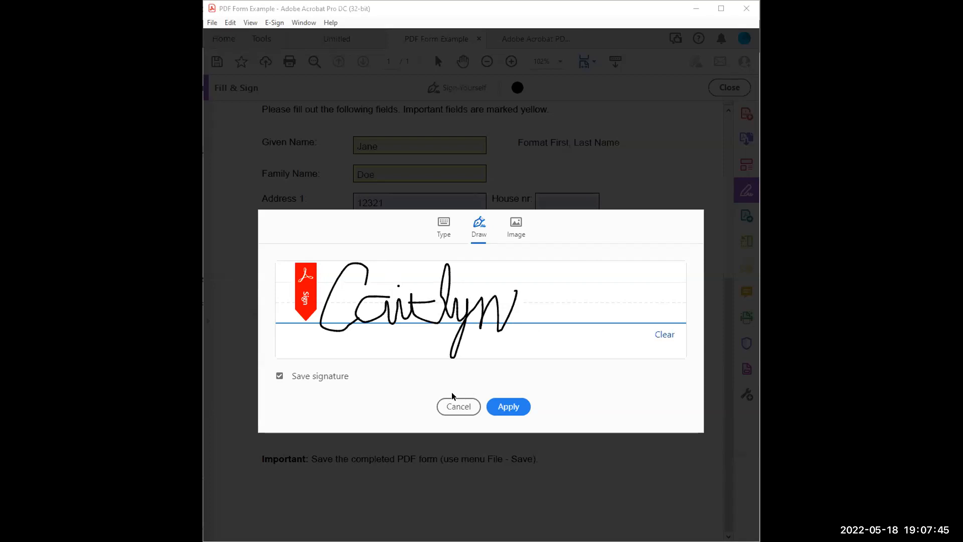
# - View the image option for the signature, cancel the image selection and return to the drawing option
pyautogui.click(516, 226)
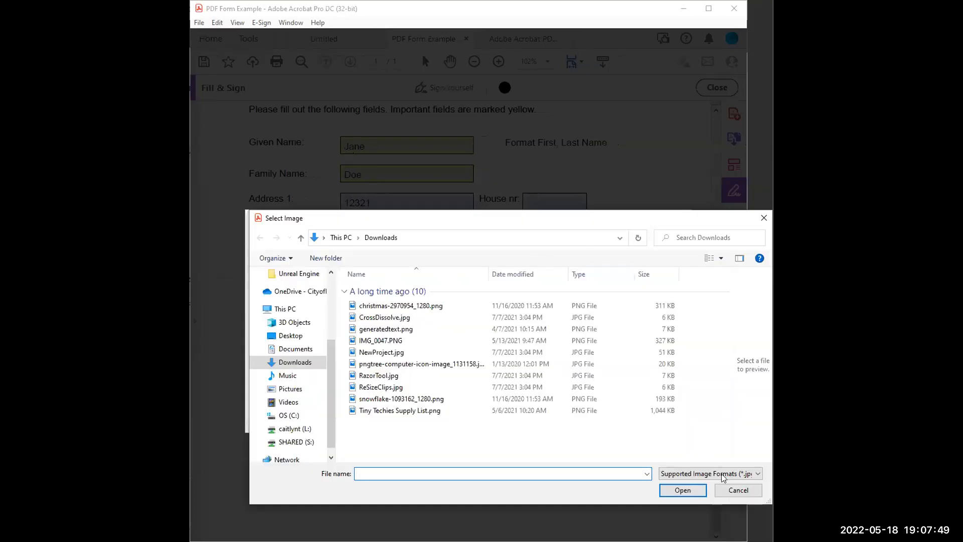
pyautogui.click(742, 492)
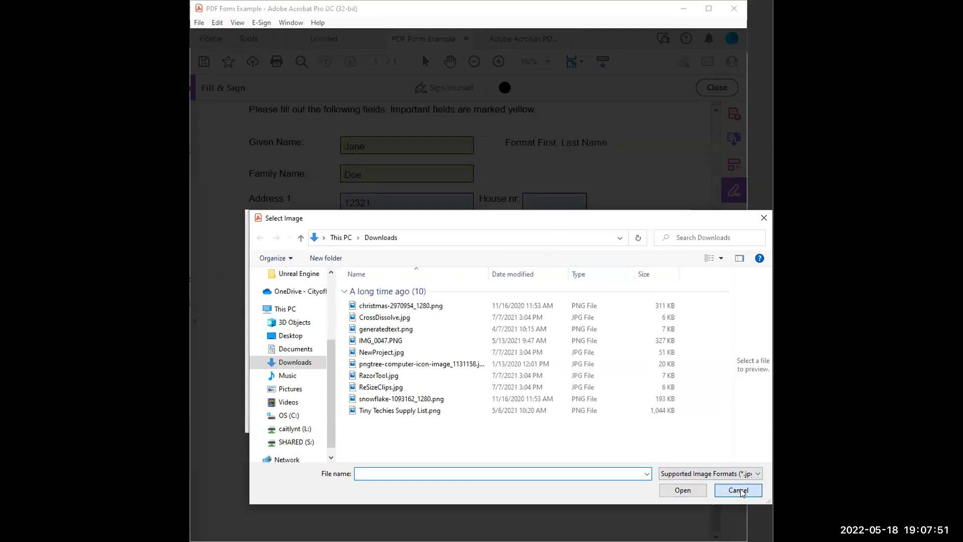
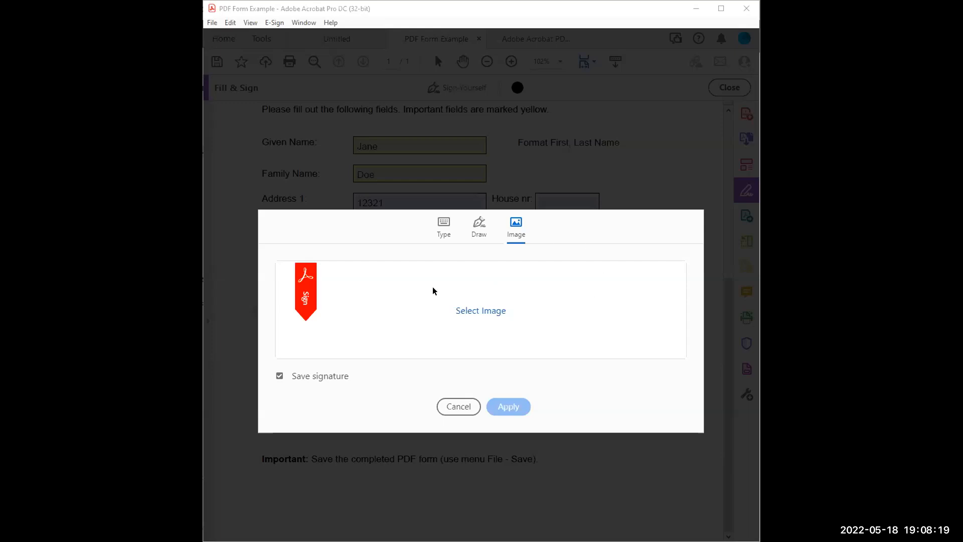
pyautogui.click(479, 226)
# - Switch to the typed signature "Harrington Library", apply it and place it in the signature field below Favourite colour
pyautogui.click(446, 230)
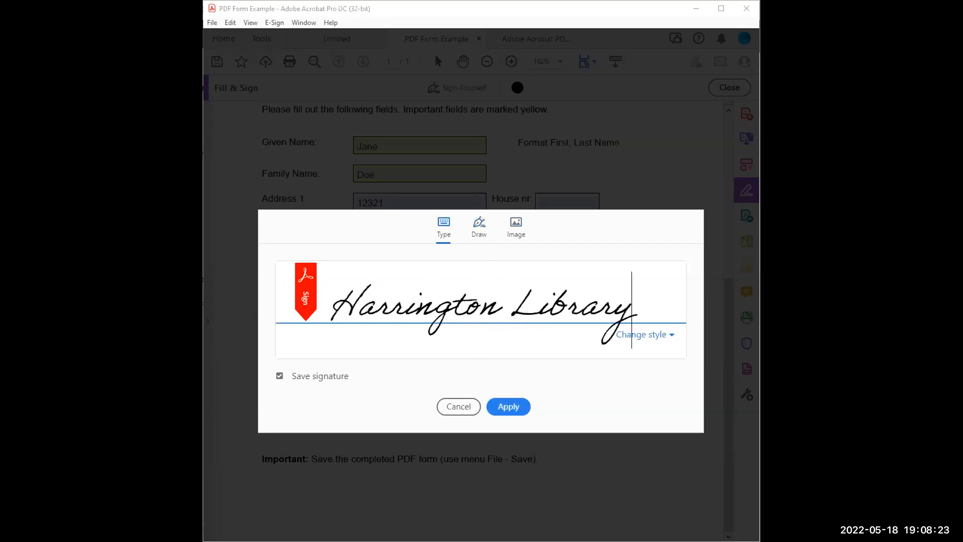
pyautogui.click(508, 410)
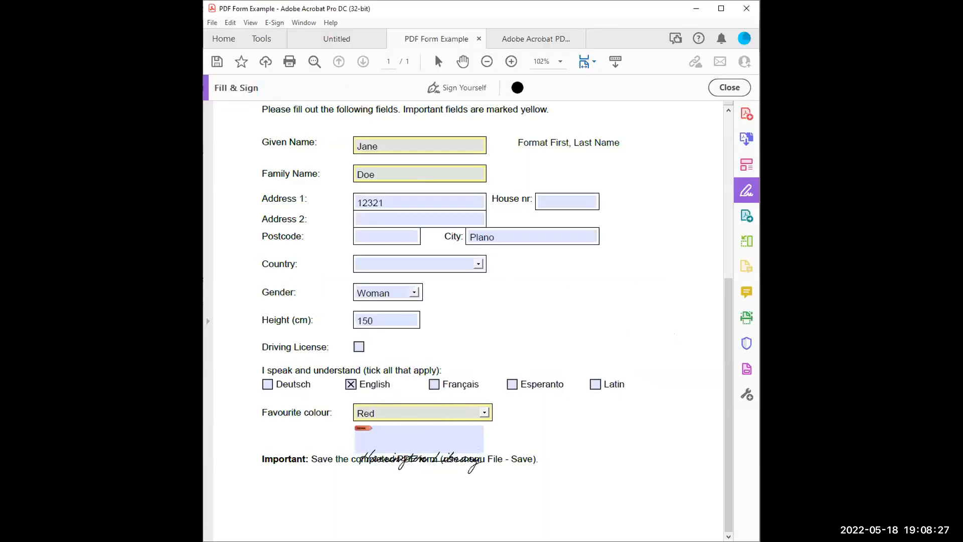
pyautogui.click(414, 438)
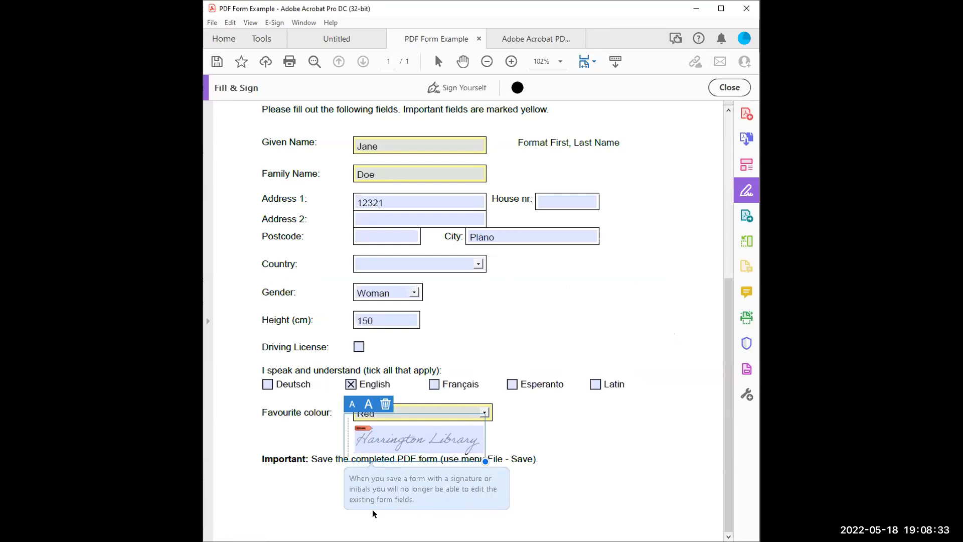
pyautogui.click(560, 483)
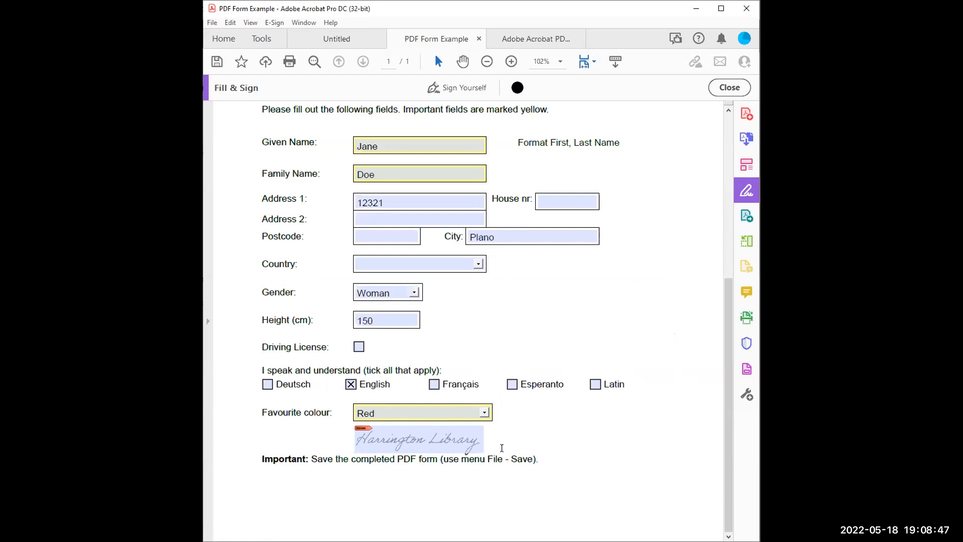
# - Check the signature field's digital ID configuration prompt, cancel it, and view the Fill & Sign colour choices
pyautogui.click(444, 438)
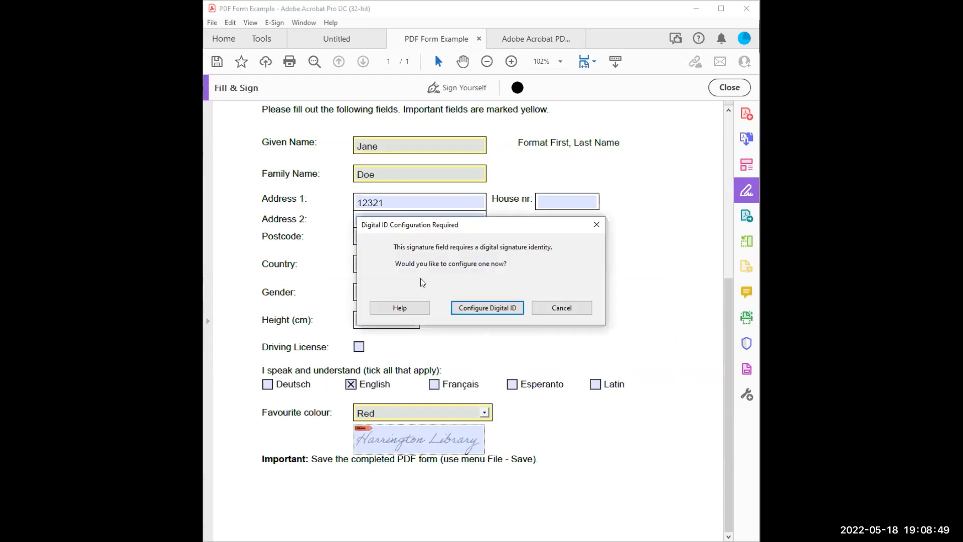
pyautogui.click(572, 307)
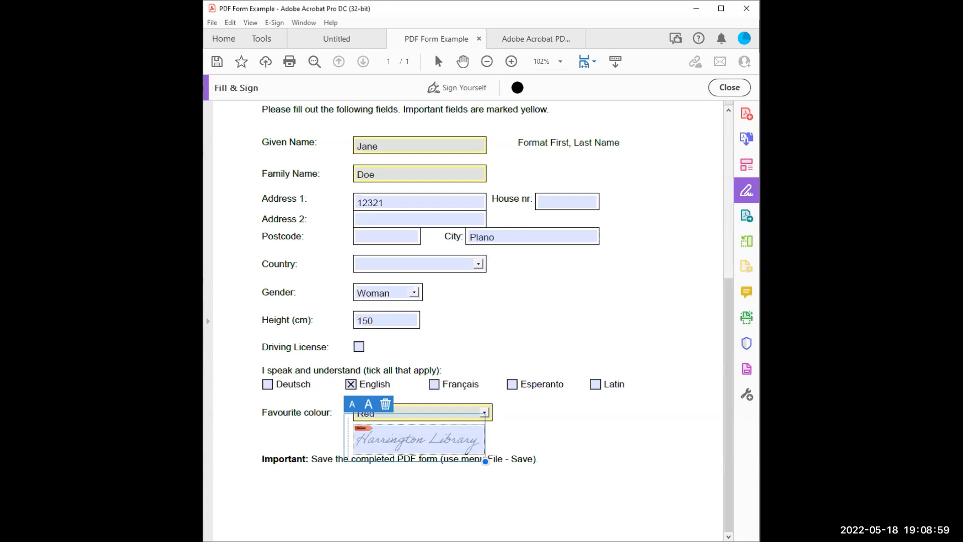
pyautogui.click(518, 88)
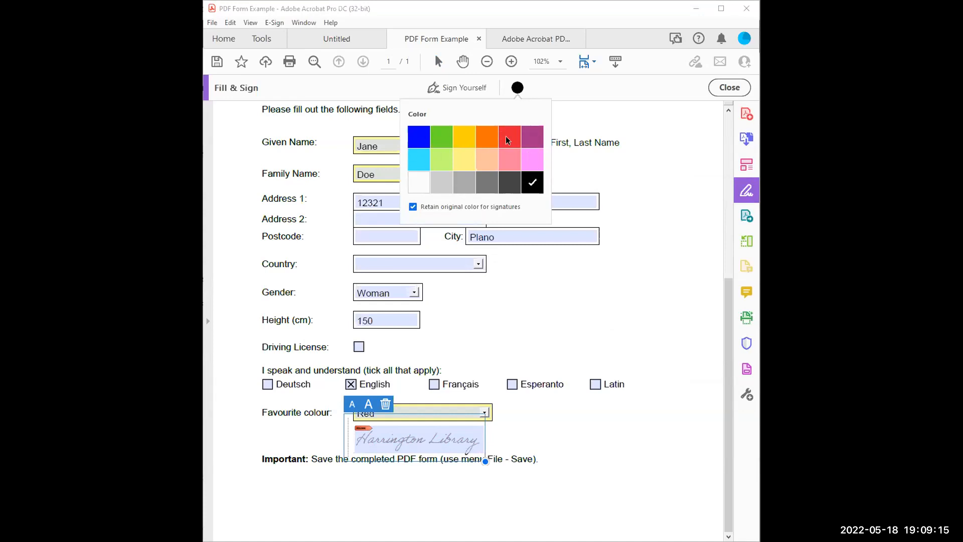
pyautogui.click(589, 83)
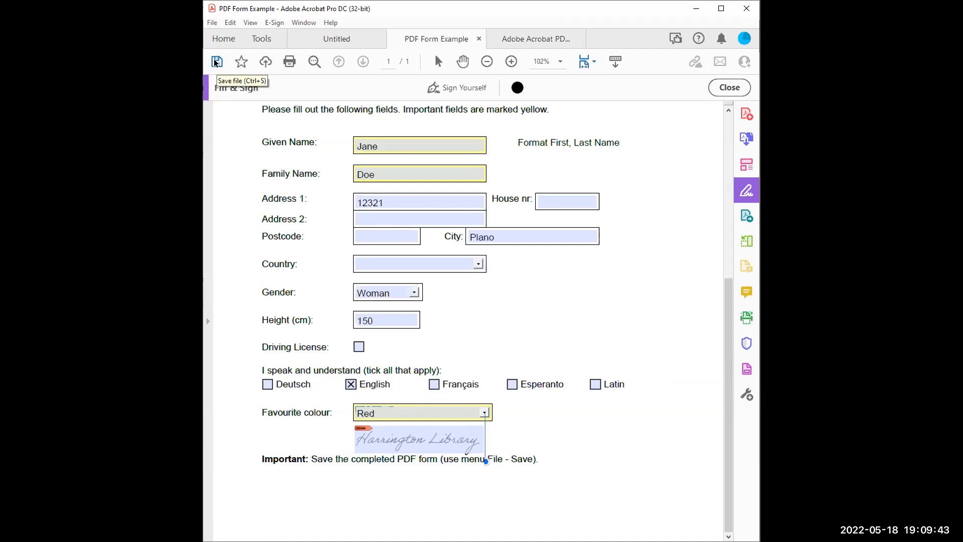
# - Examine the form's save and export options, including the Microsoft Word, spreadsheet and image formats
pyautogui.click(213, 25)
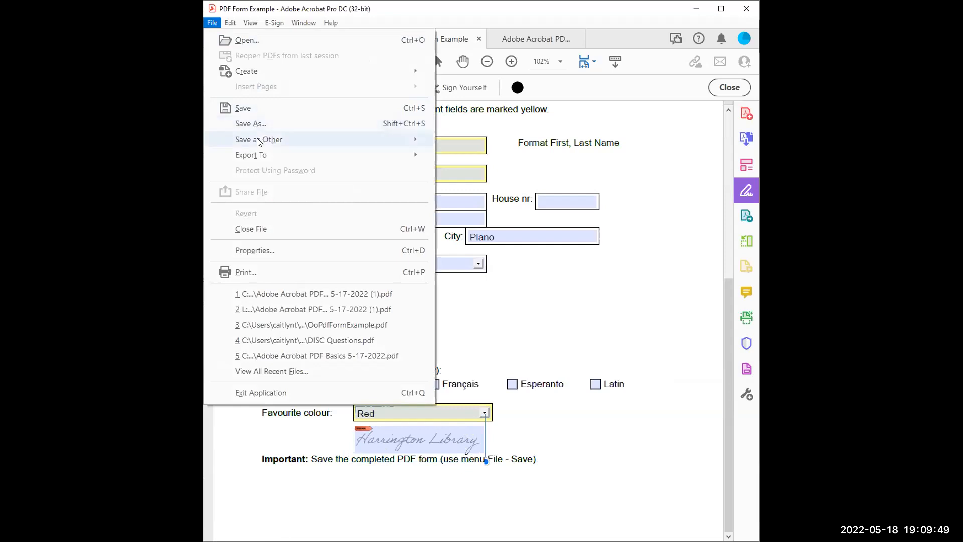
pyautogui.moveTo(290, 142)
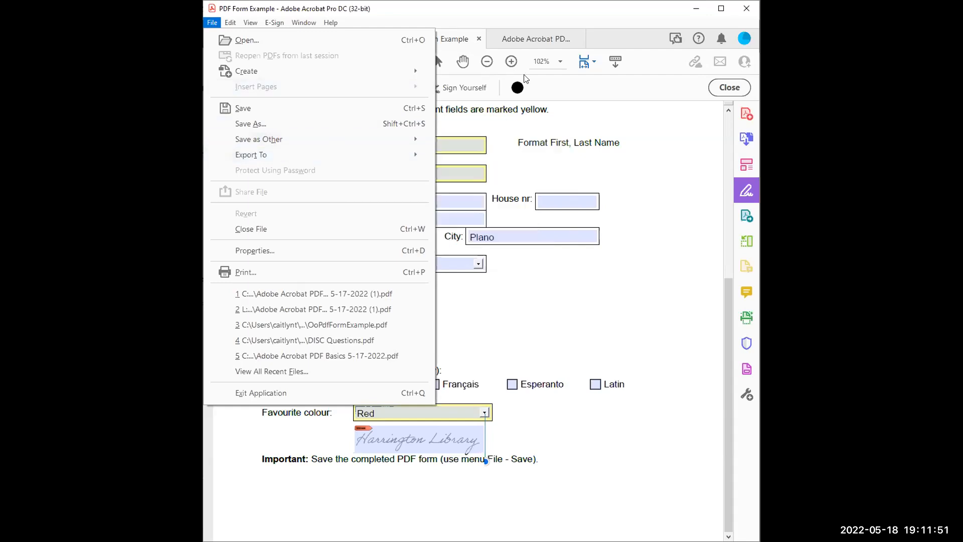
pyautogui.click(625, 111)
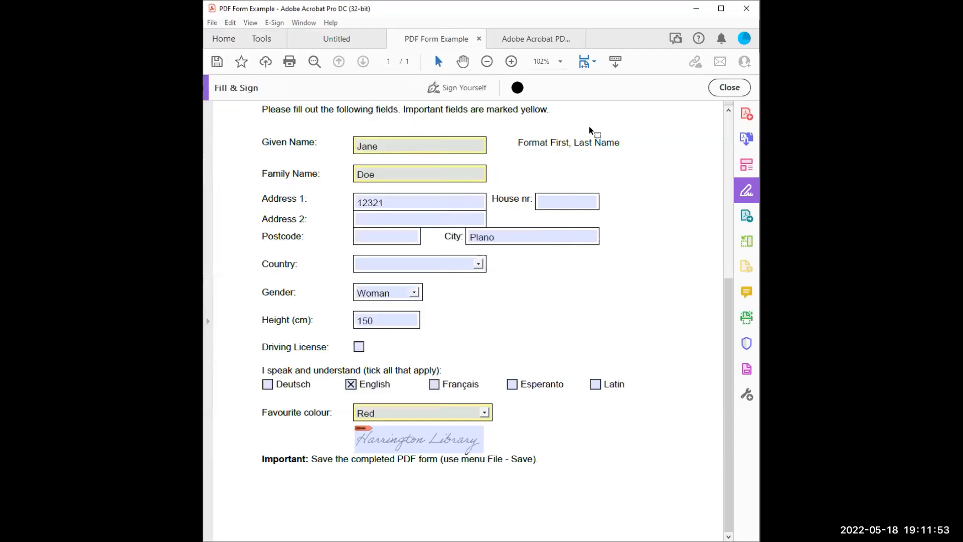
pyautogui.click(455, 174)
pyautogui.click(212, 23)
pyautogui.moveTo(270, 155)
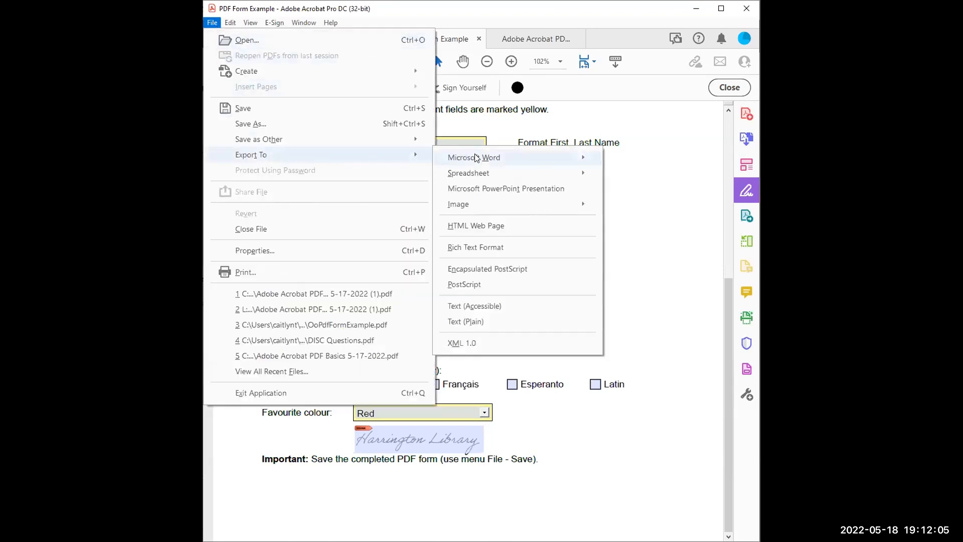
pyautogui.moveTo(483, 159)
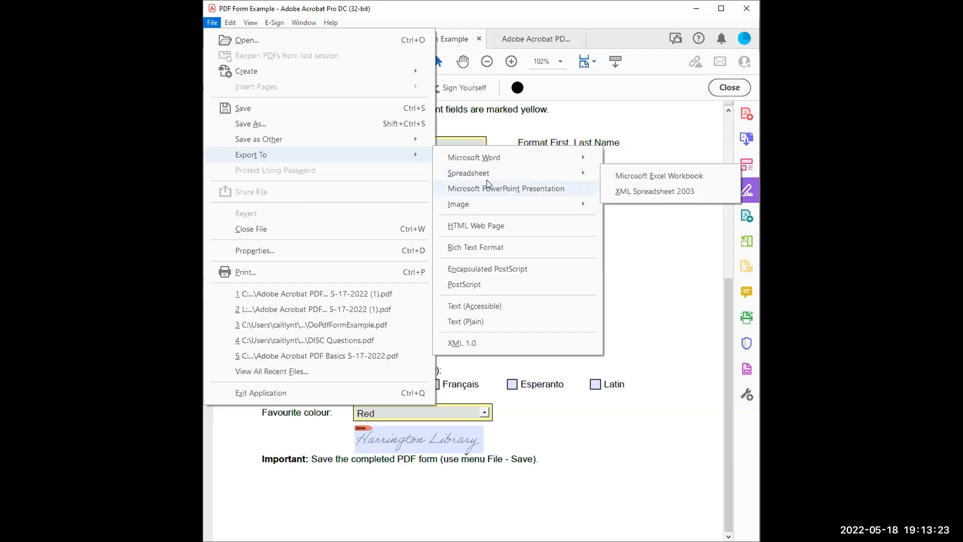
pyautogui.moveTo(462, 169)
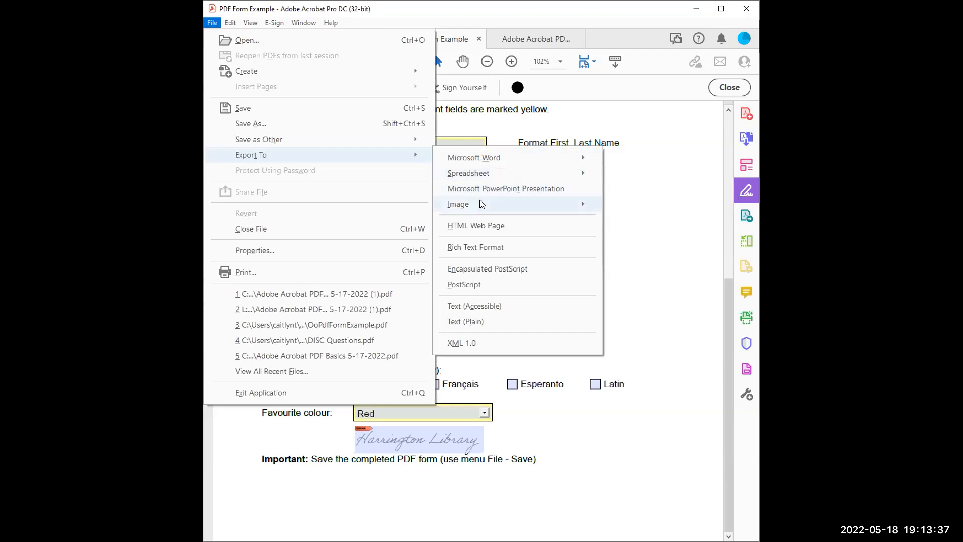
pyautogui.moveTo(482, 203)
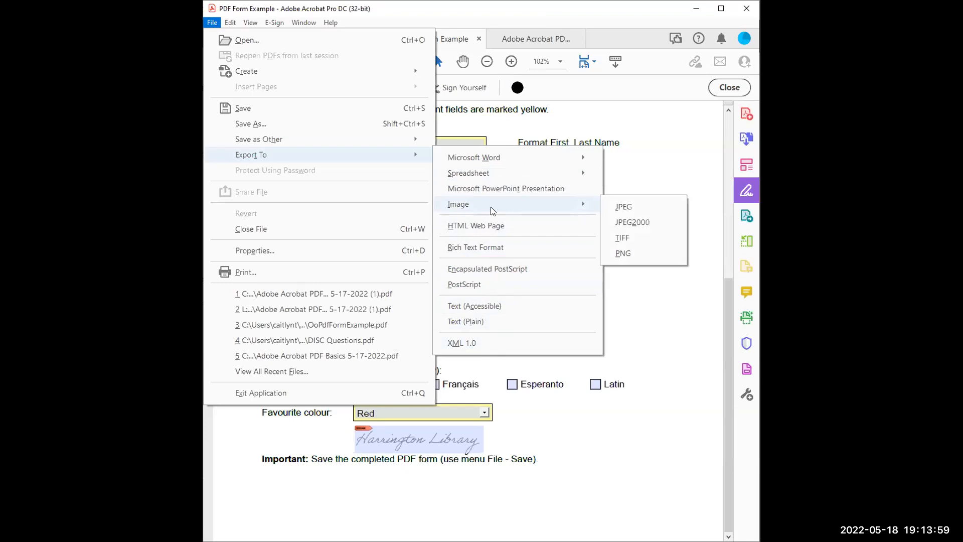
# - Start saving the form as a copy in the Downloads folder, view the available file types and cancel
pyautogui.click(275, 124)
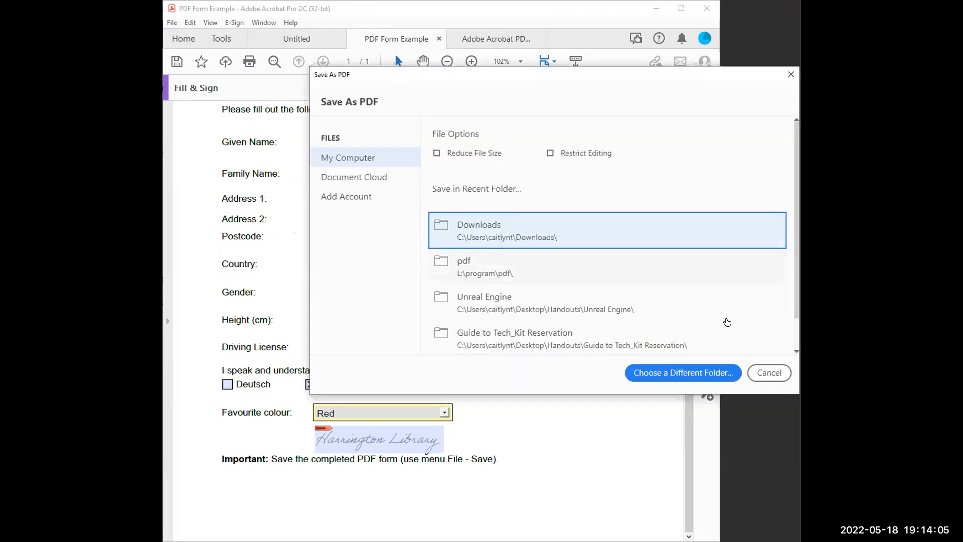
pyautogui.click(567, 229)
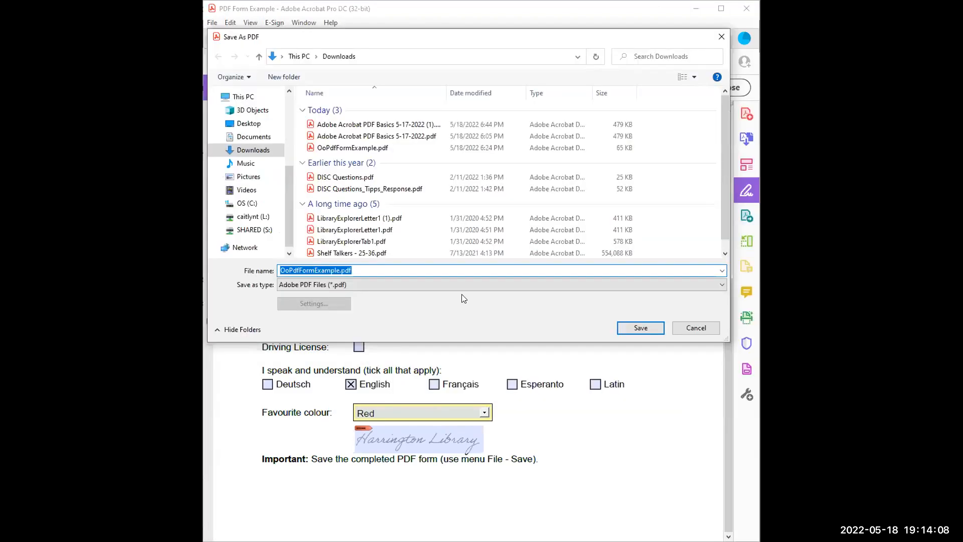
pyautogui.click(422, 285)
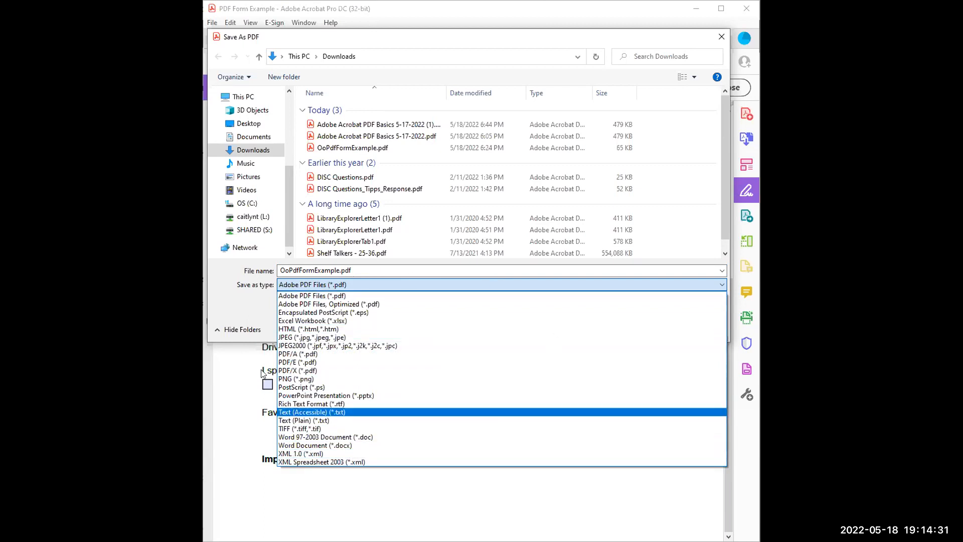
pyautogui.click(241, 314)
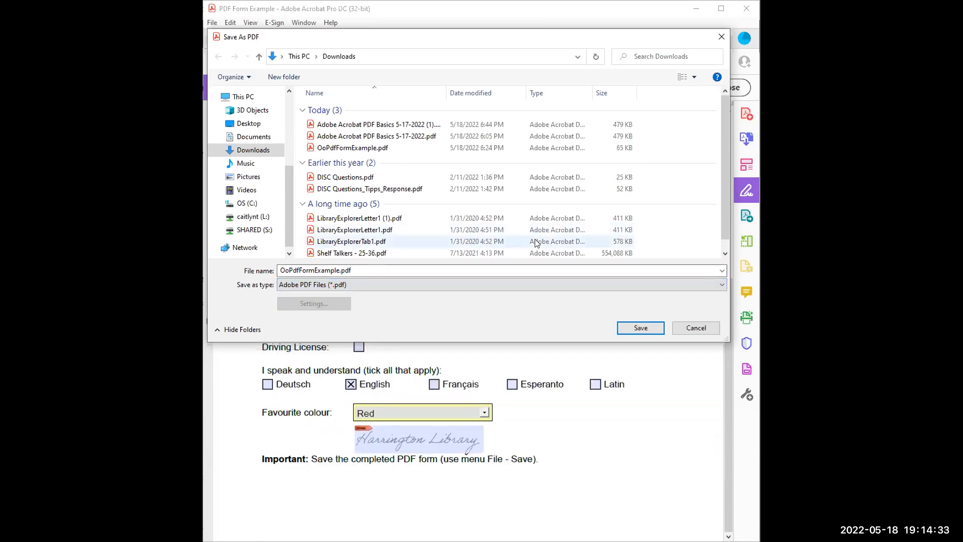
pyautogui.click(696, 327)
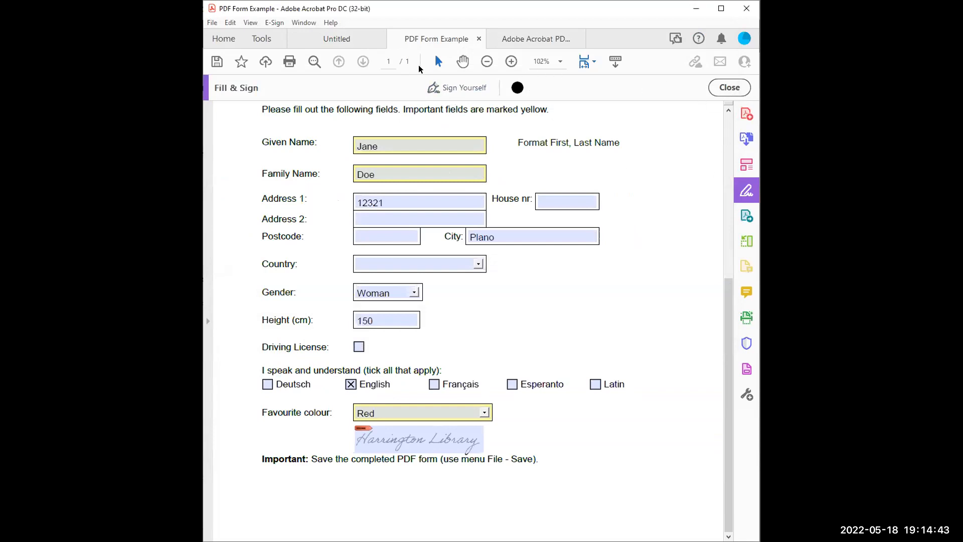
# - Close Fill & Sign and add both Adobe Acrobat PDF Basics 5-17-2022 files and OoPdfFormExample.pdf to Combine Files
pyautogui.click(728, 88)
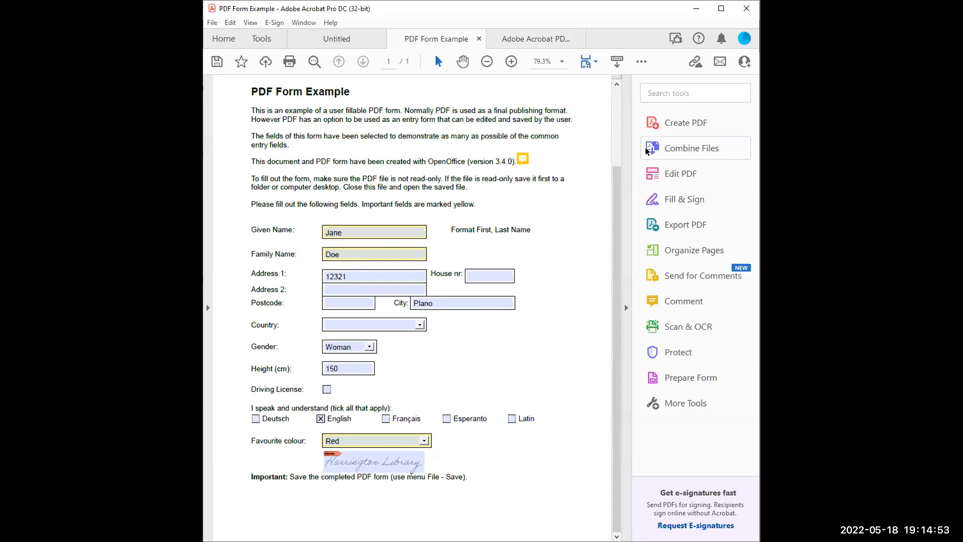
pyautogui.click(682, 148)
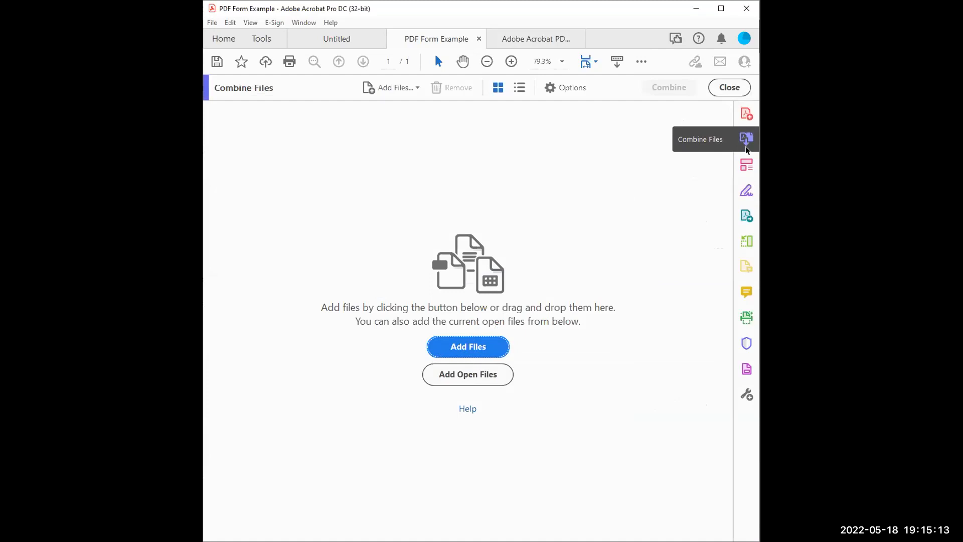
pyautogui.click(448, 347)
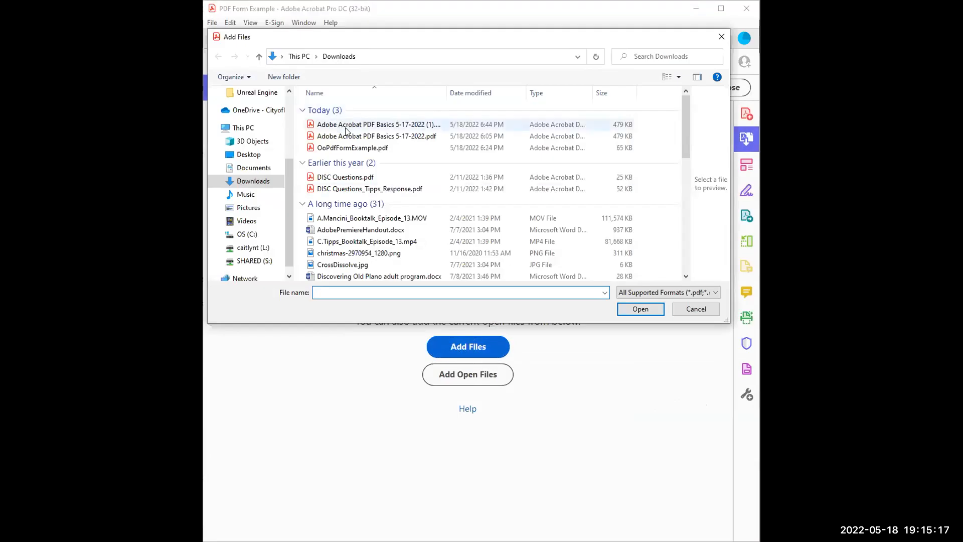
pyautogui.click(357, 128)
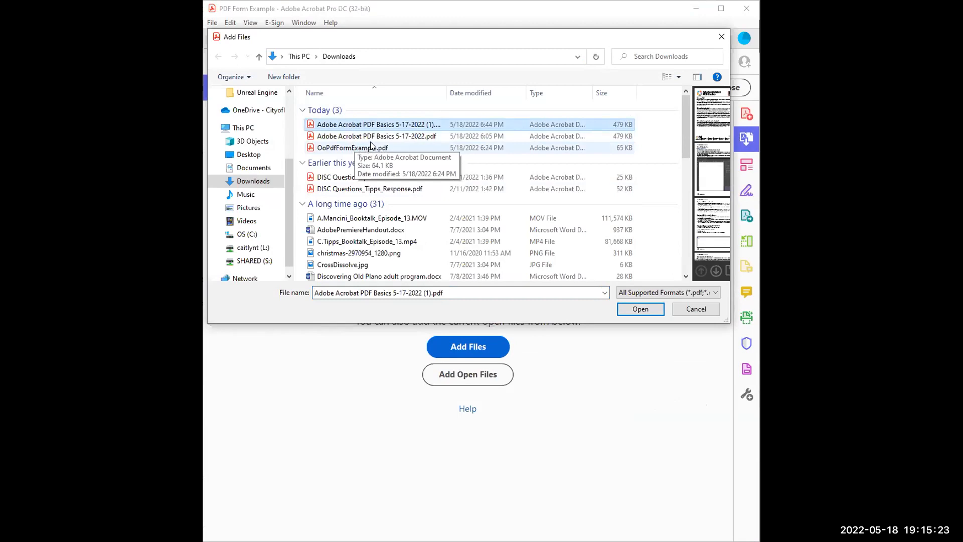
pyautogui.keyDown('shift'); pyautogui.click(371, 148); pyautogui.keyUp('shift')
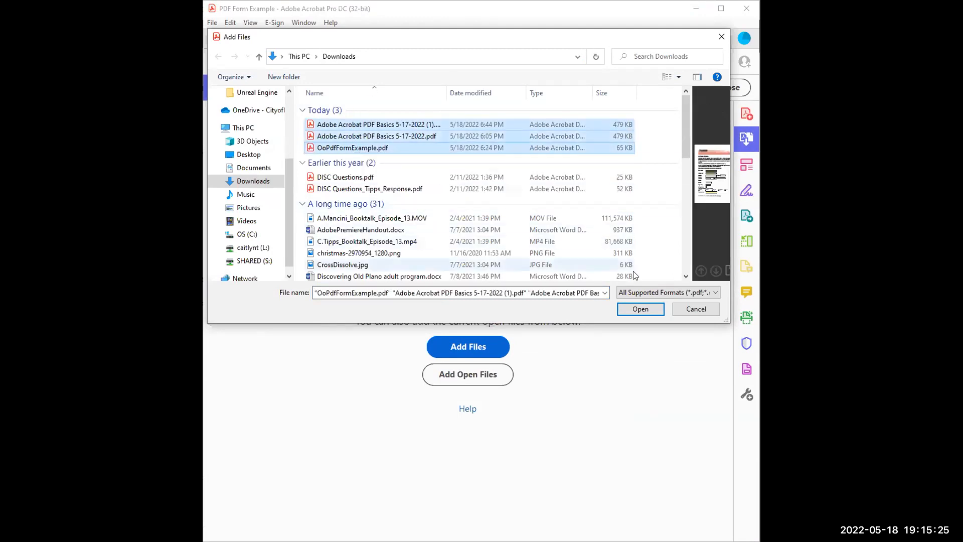
pyautogui.click(647, 309)
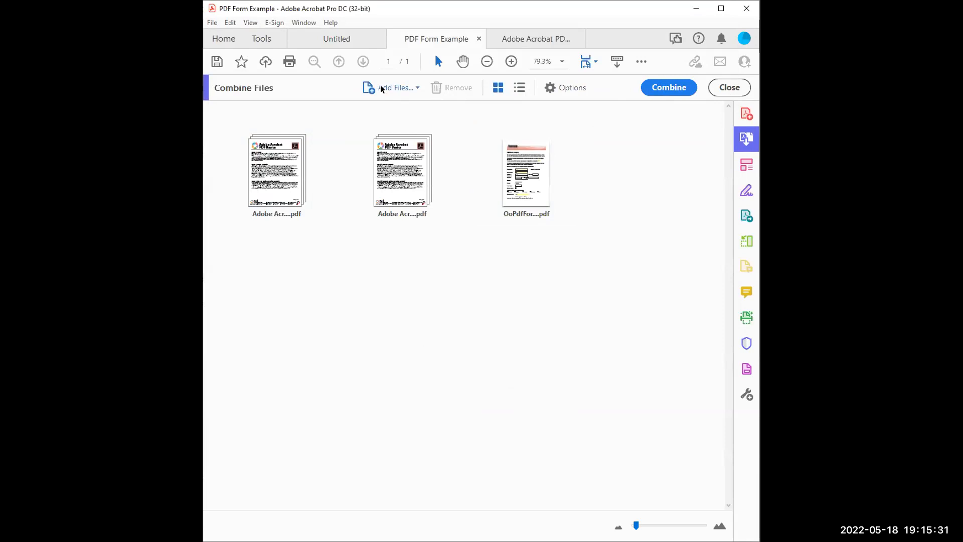
# - View the files to combine as a list, return to thumbnails and select OoPdfFormExample.pdf
pyautogui.click(520, 88)
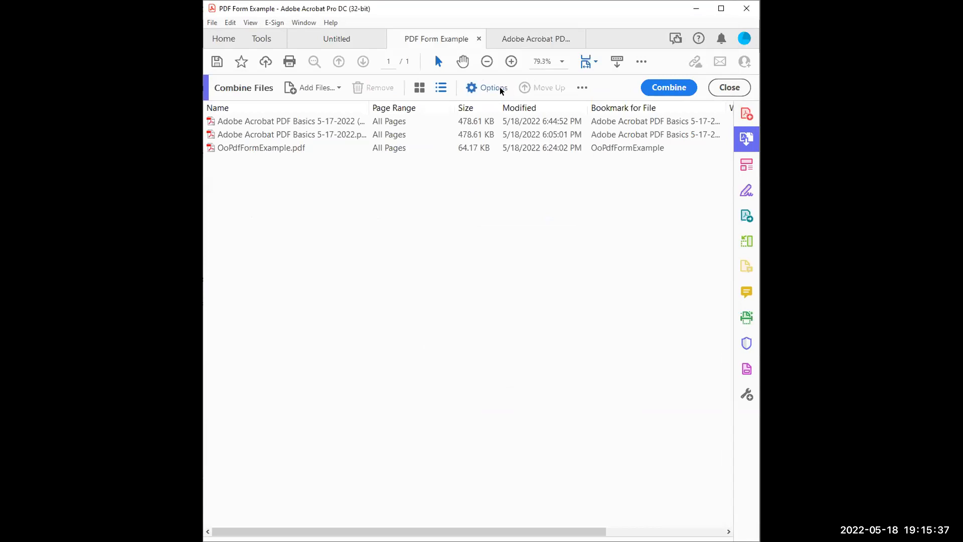
pyautogui.click(419, 88)
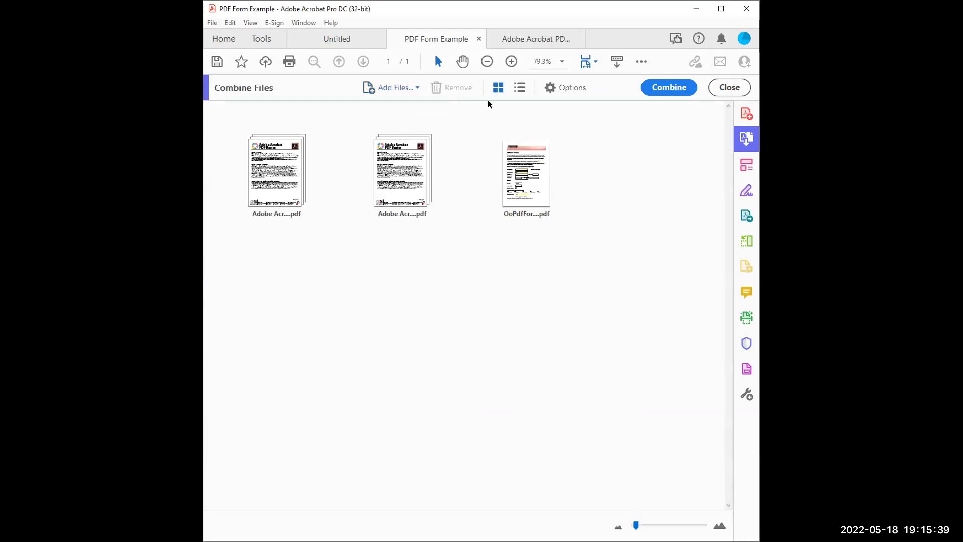
pyautogui.click(522, 179)
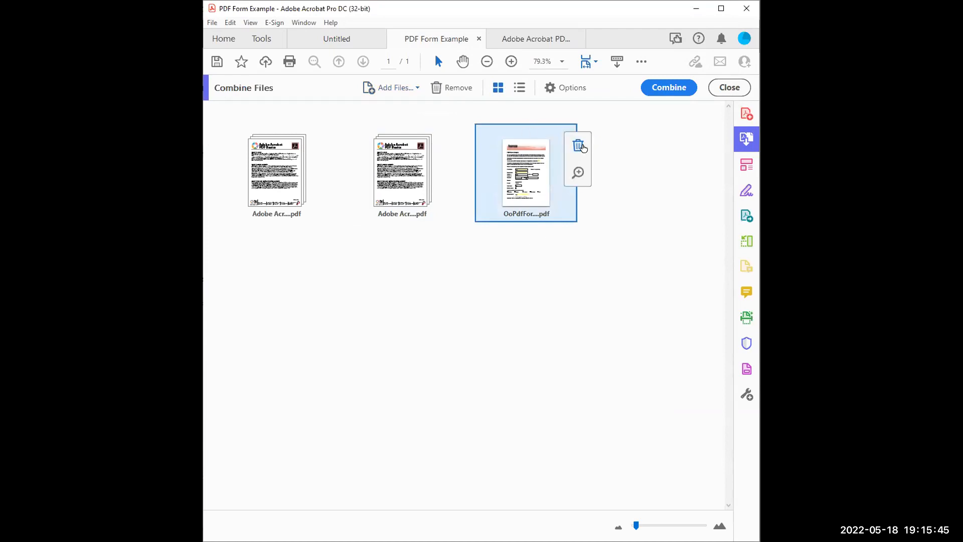
# - Review the file size and other options for combining, accept them and deselect the form file
pyautogui.click(567, 89)
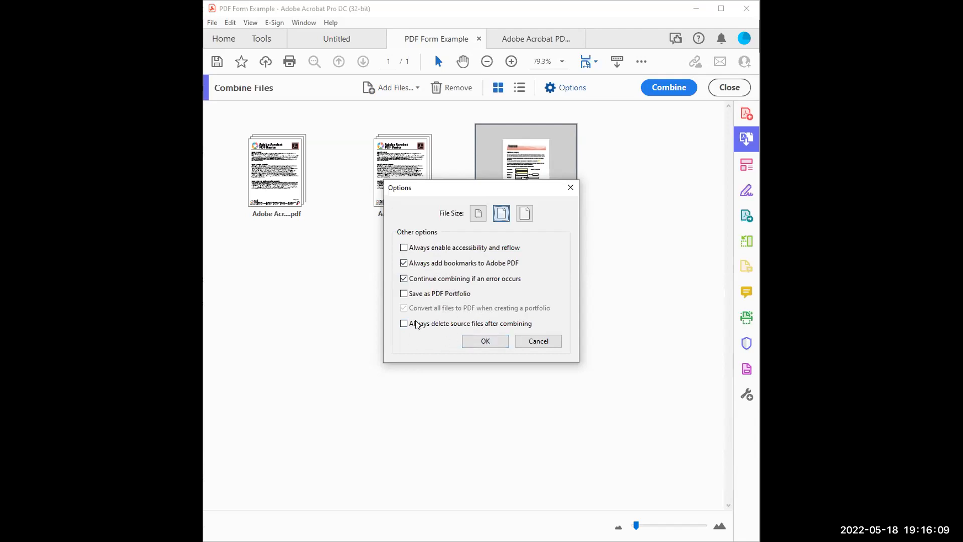
pyautogui.click(485, 343)
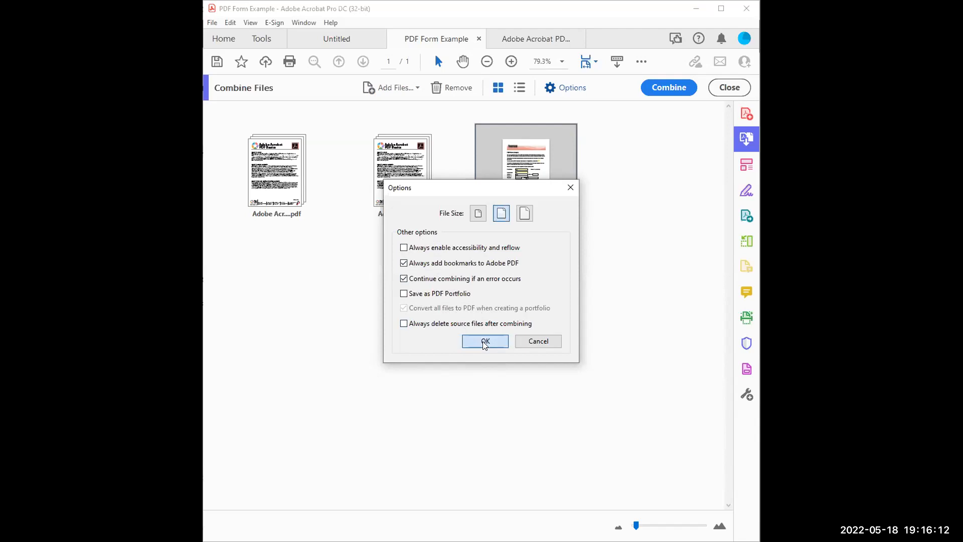
pyautogui.click(629, 206)
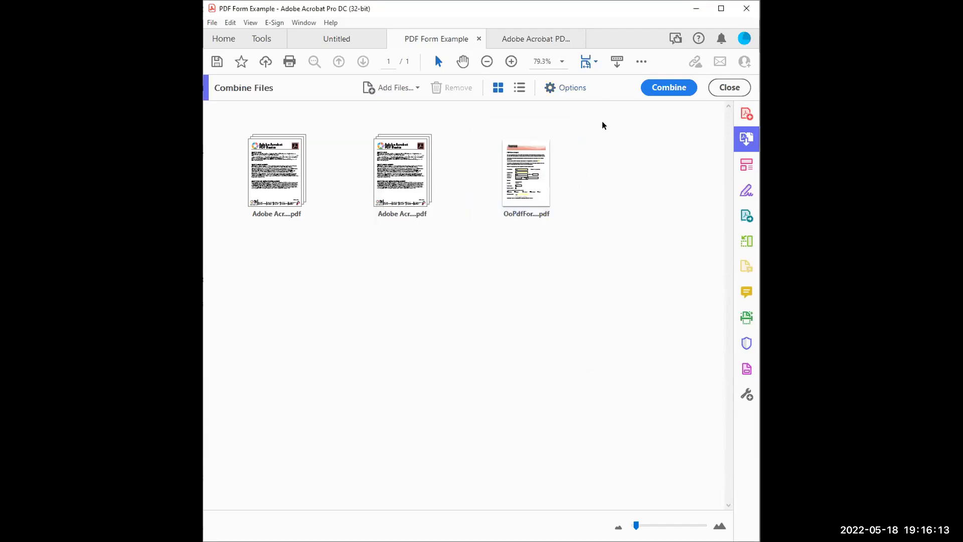
# - Combine the three files into a single PDF and look through the pages of the combined document
pyautogui.click(668, 88)
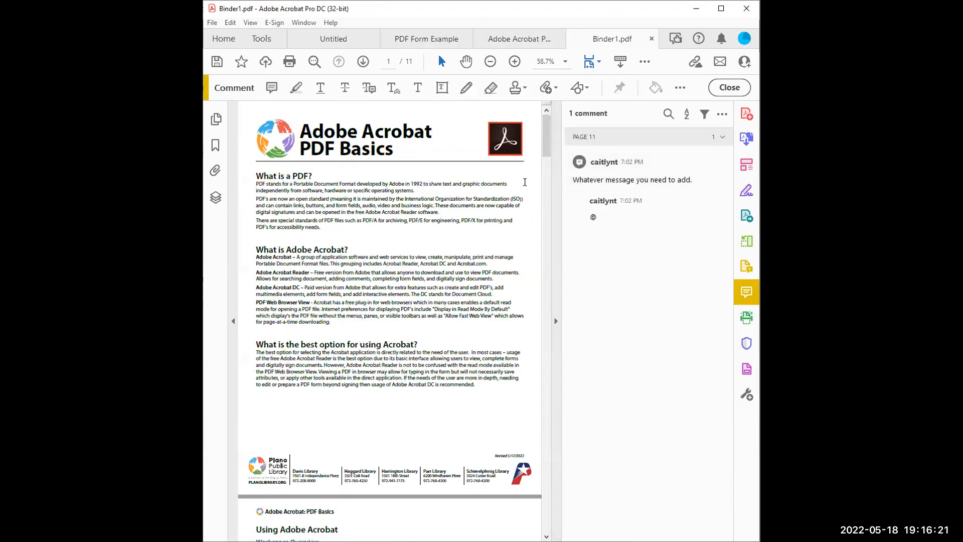
pyautogui.scroll(-10, 534, 261)
pyautogui.scroll(-20, 534, 261)
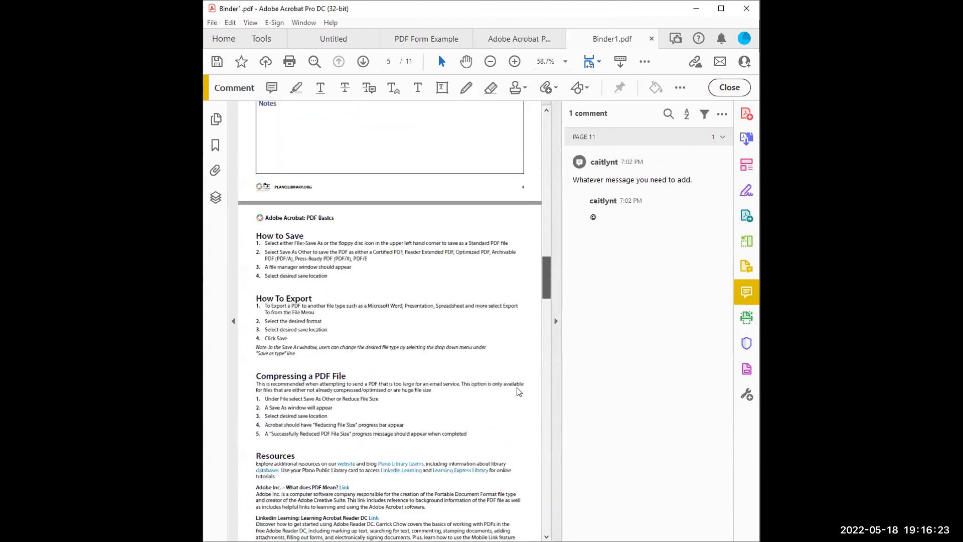
pyautogui.scroll(-5, 510, 516)
pyautogui.scroll(20, 510, 515)
pyautogui.scroll(5, 562, 110)
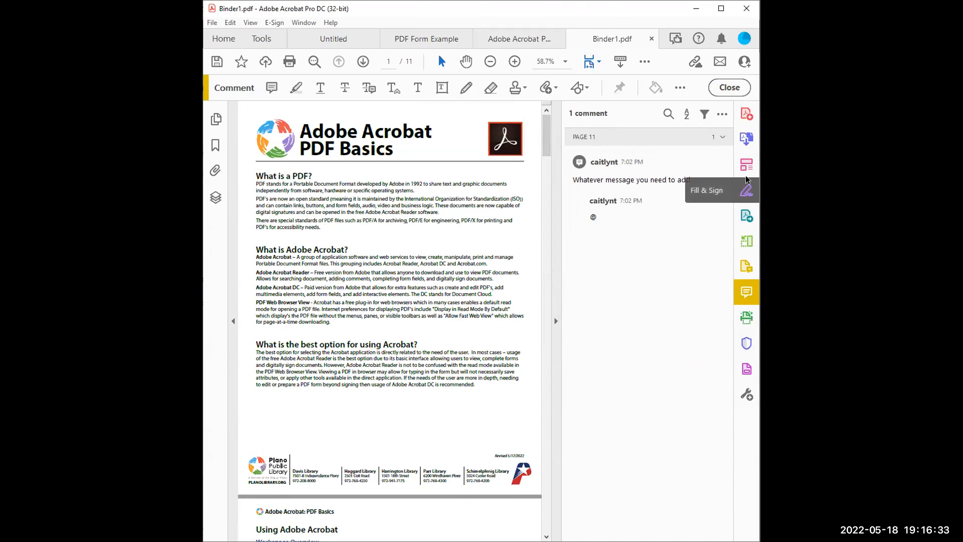
# - Open Organize Pages and rotate page 1 counterclockwise in quarter turns until it is upright again
pyautogui.click(746, 246)
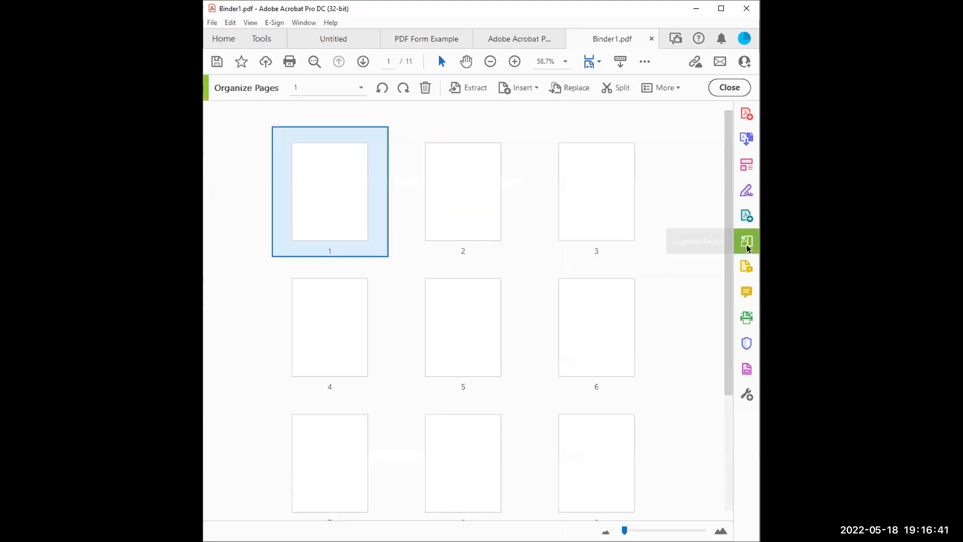
pyautogui.moveTo(329, 171)
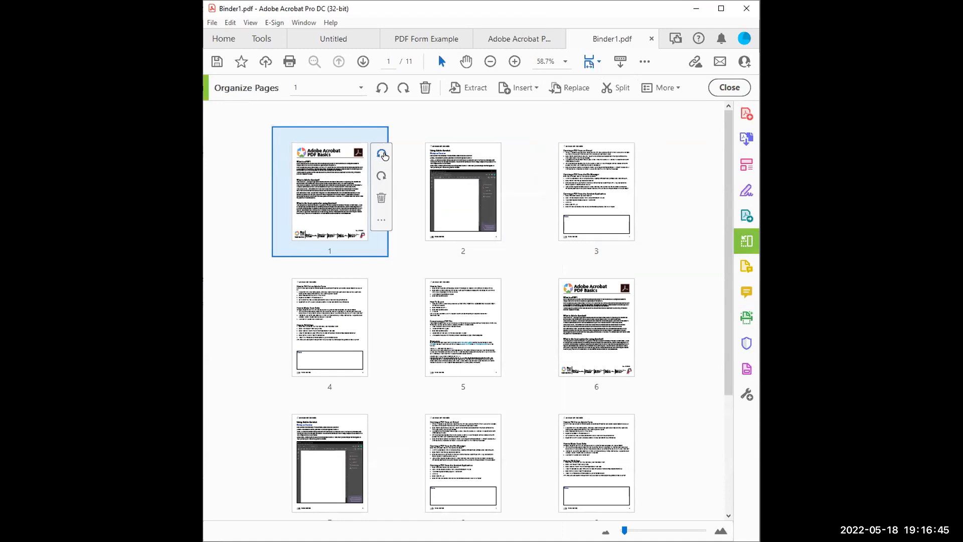
pyautogui.click(459, 171)
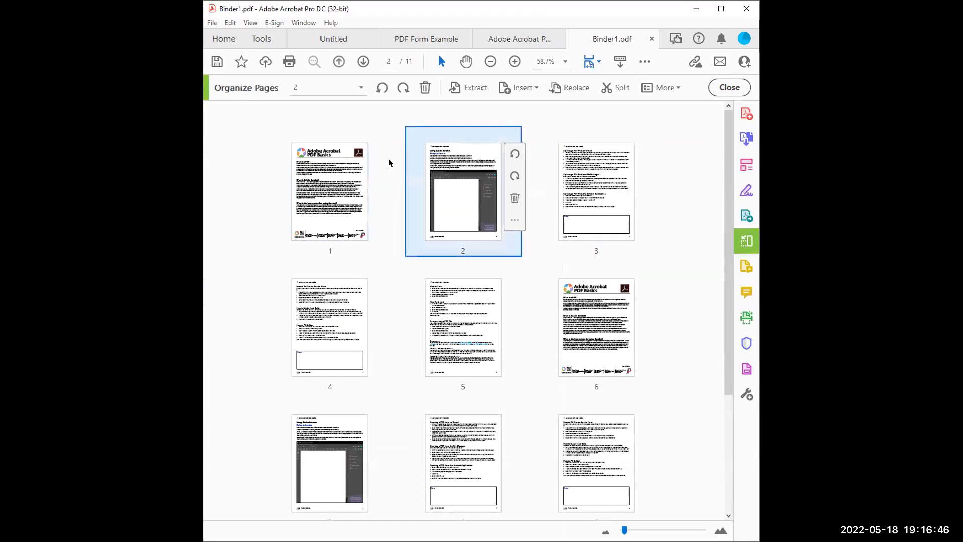
pyautogui.click(337, 171)
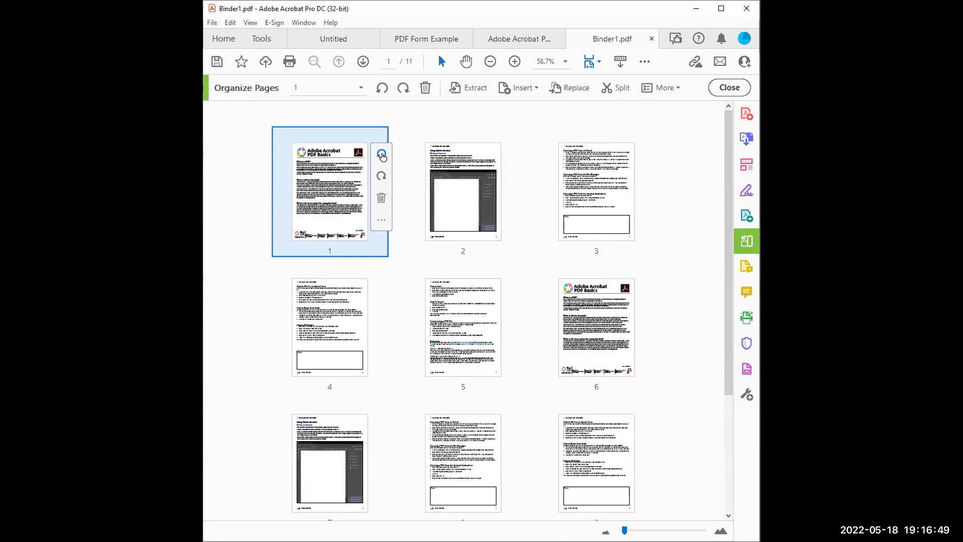
pyautogui.click(383, 157)
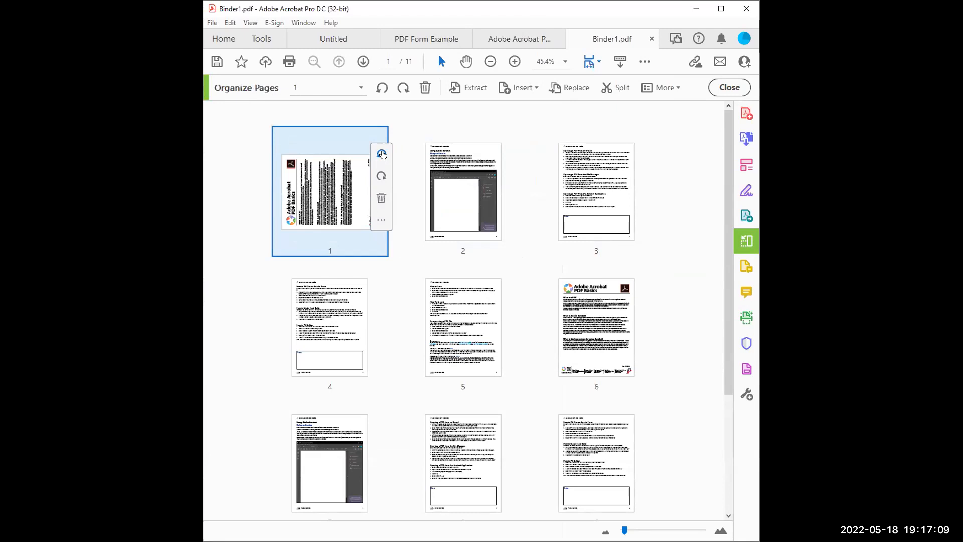
pyautogui.click(382, 154)
pyautogui.click(382, 154)
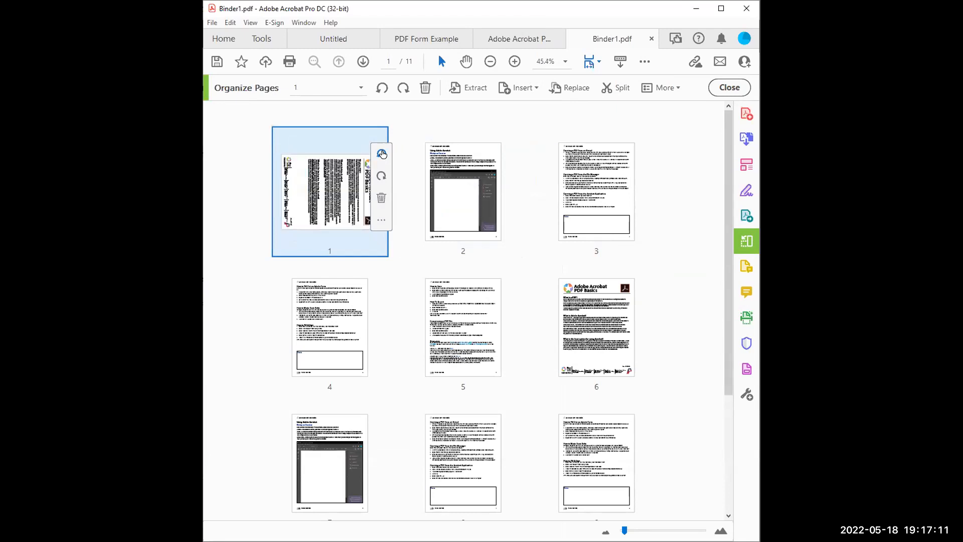
pyautogui.click(382, 154)
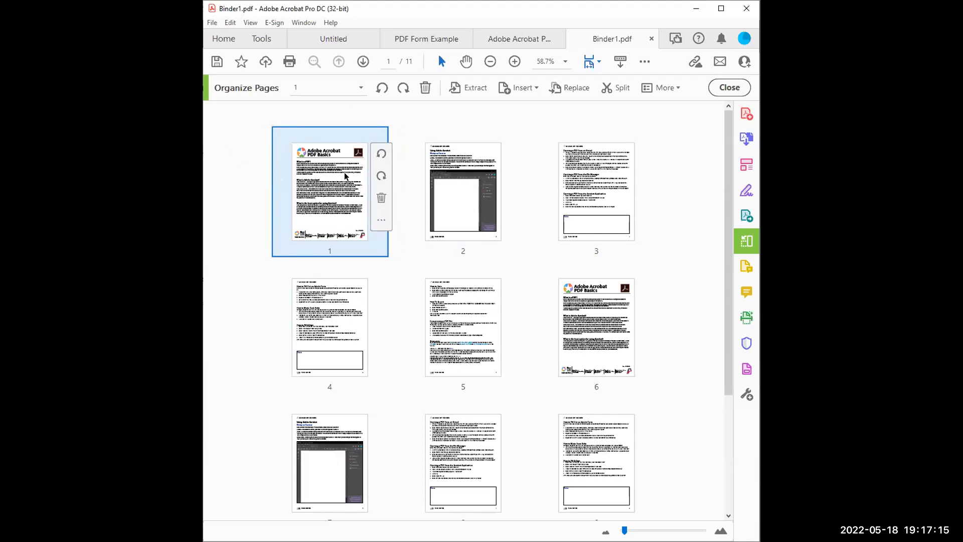
# - View the further page options for page 1, and move that page to position 5 and back to the start
pyautogui.click(382, 222)
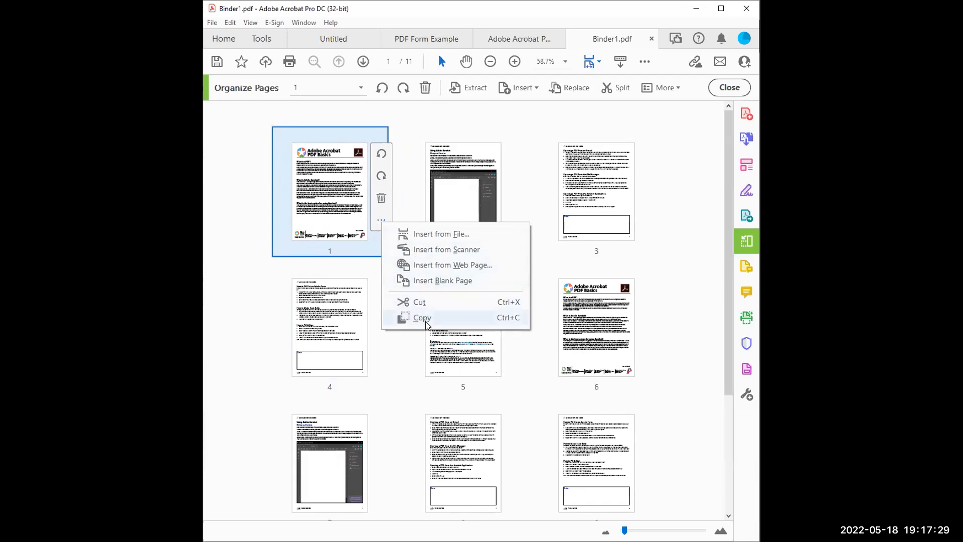
pyautogui.click(405, 362)
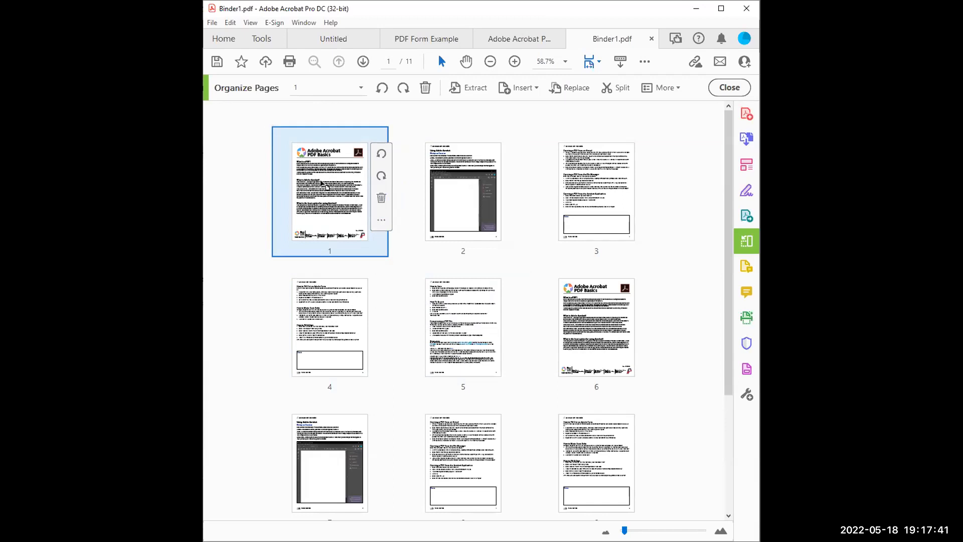
pyautogui.moveTo(320, 180); pyautogui.dragTo(320, 182)
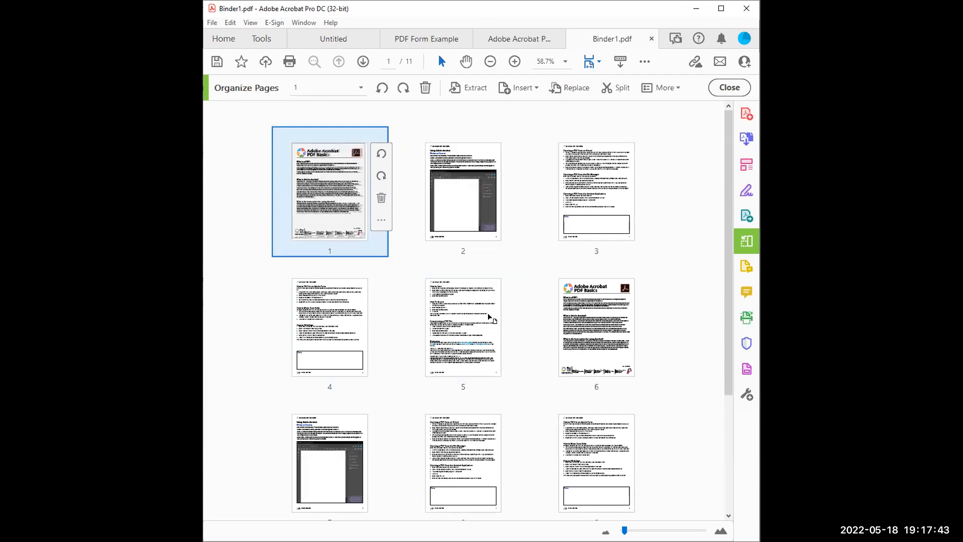
pyautogui.moveTo(514, 317); pyautogui.dragTo(514, 317)
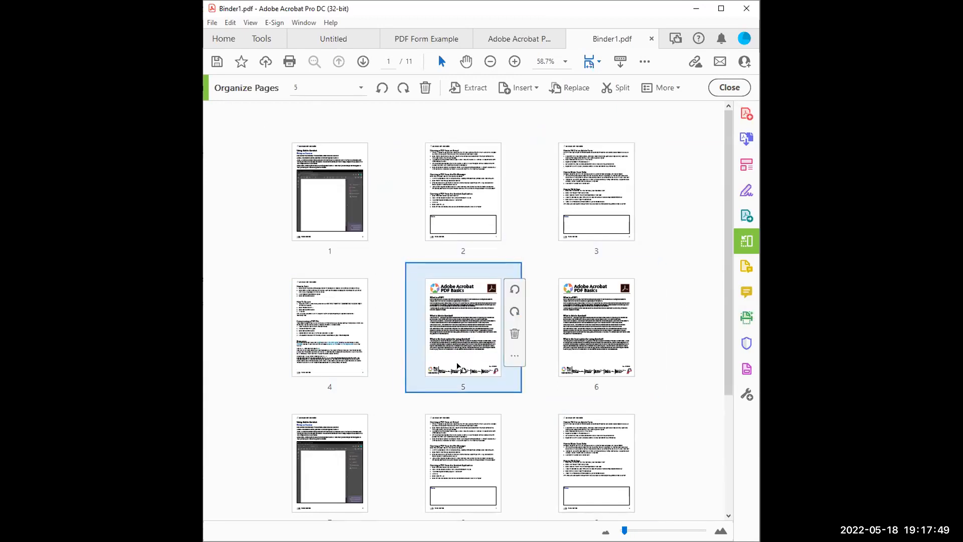
pyautogui.moveTo(330, 230); pyautogui.dragTo(314, 227)
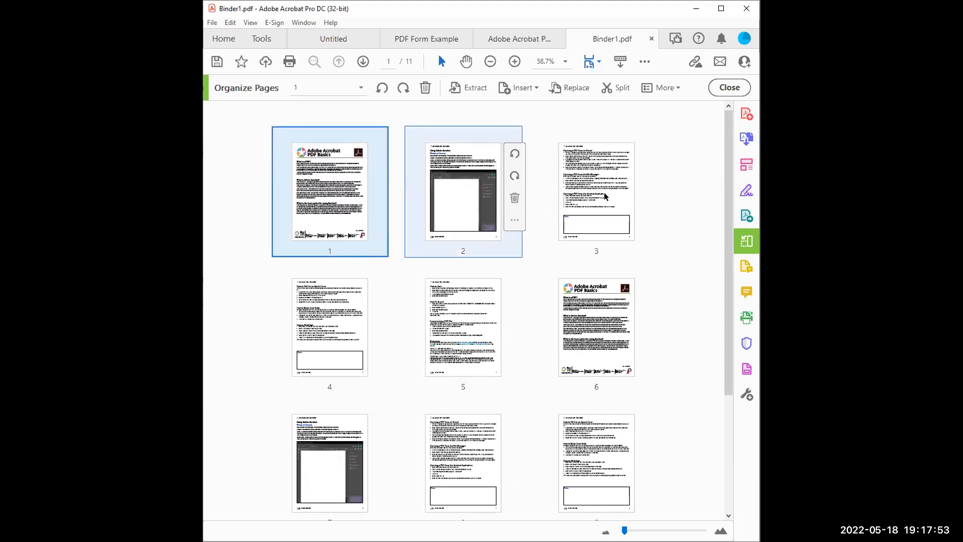
# - Reorder pages by moving the form page to position 6, the How to Save page to 7 and the second cover page to 9
pyautogui.scroll(-3, 582, 168)
pyautogui.moveTo(462, 412); pyautogui.dragTo(557, 164)
pyautogui.scroll(3, 417, 211)
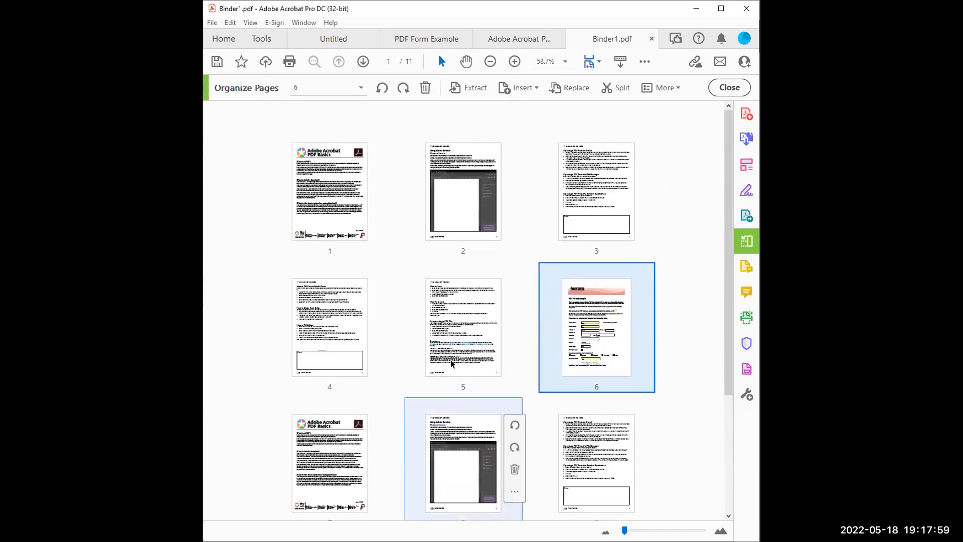
pyautogui.moveTo(458, 331); pyautogui.dragTo(605, 346)
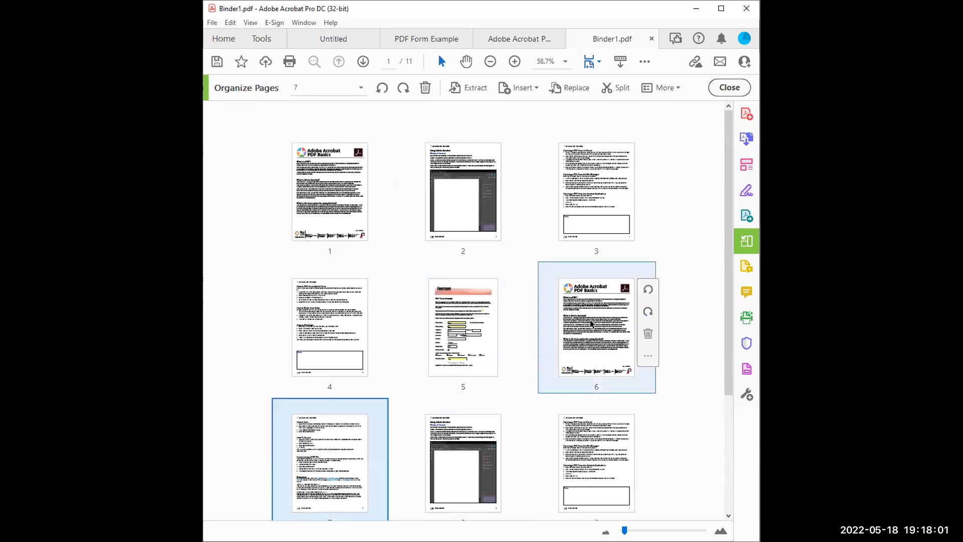
pyautogui.moveTo(599, 447); pyautogui.dragTo(602, 447)
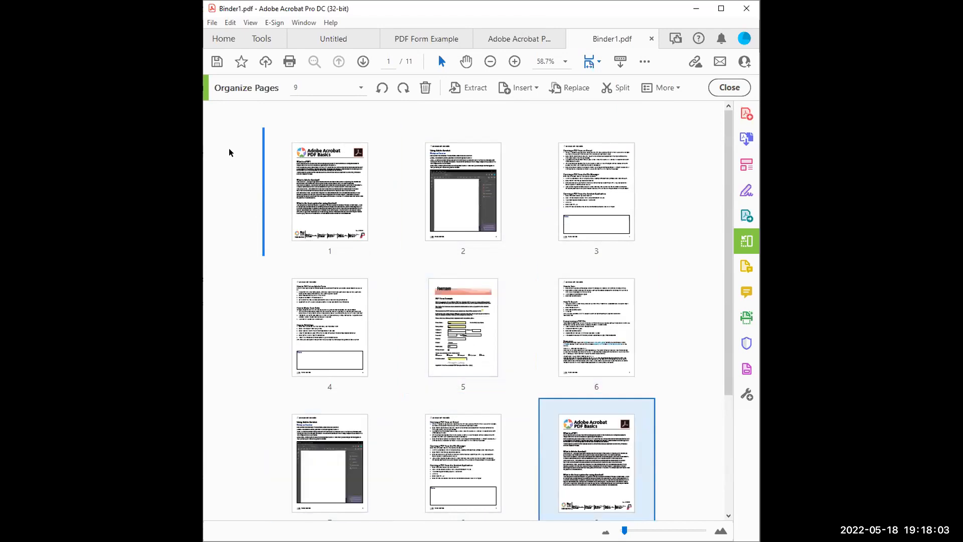
pyautogui.click(682, 174)
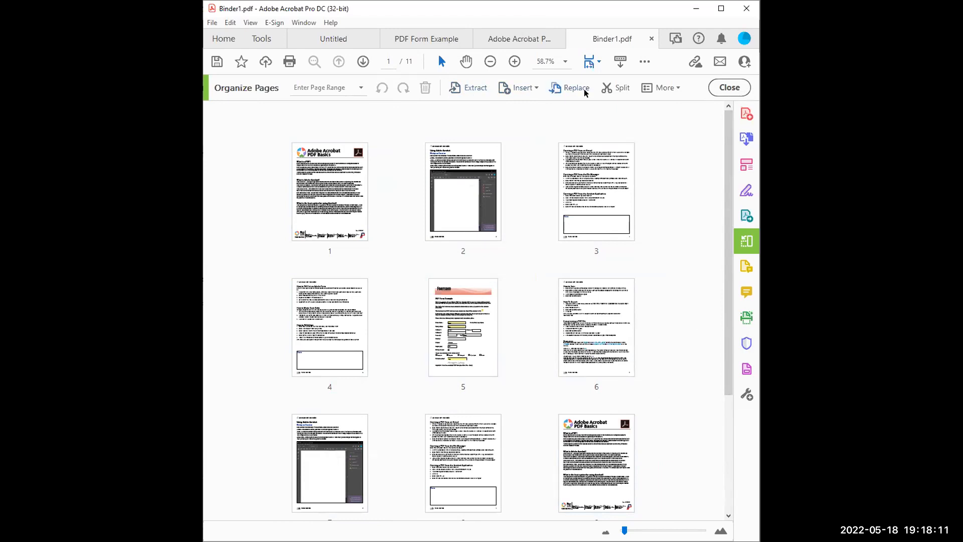
# - Start replacing page 3 with a page from another file, view the available files and cancel
pyautogui.click(592, 170)
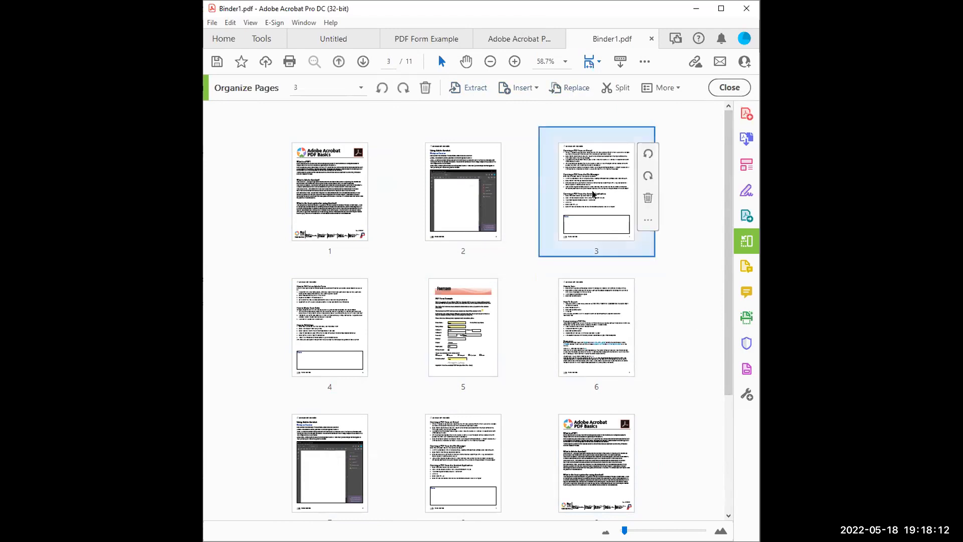
pyautogui.click(569, 89)
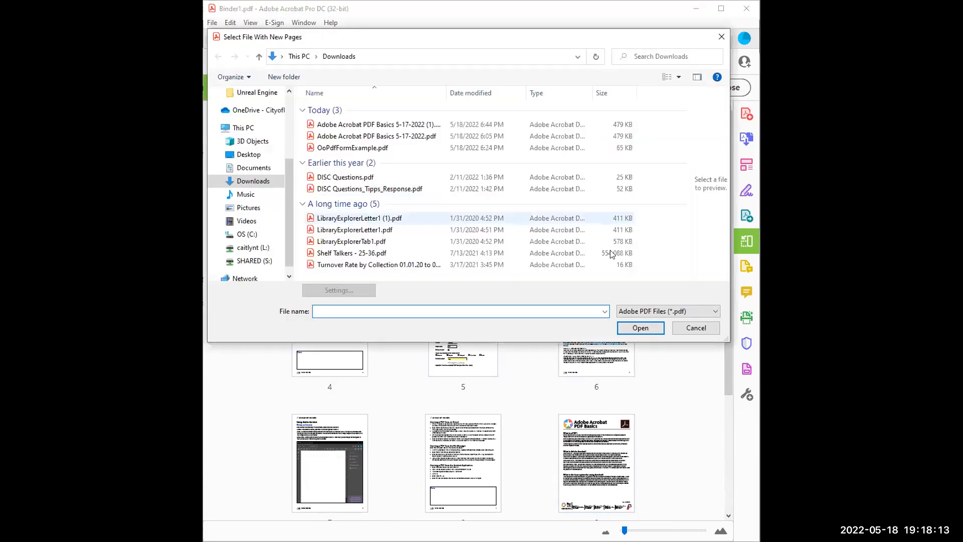
pyautogui.click(689, 333)
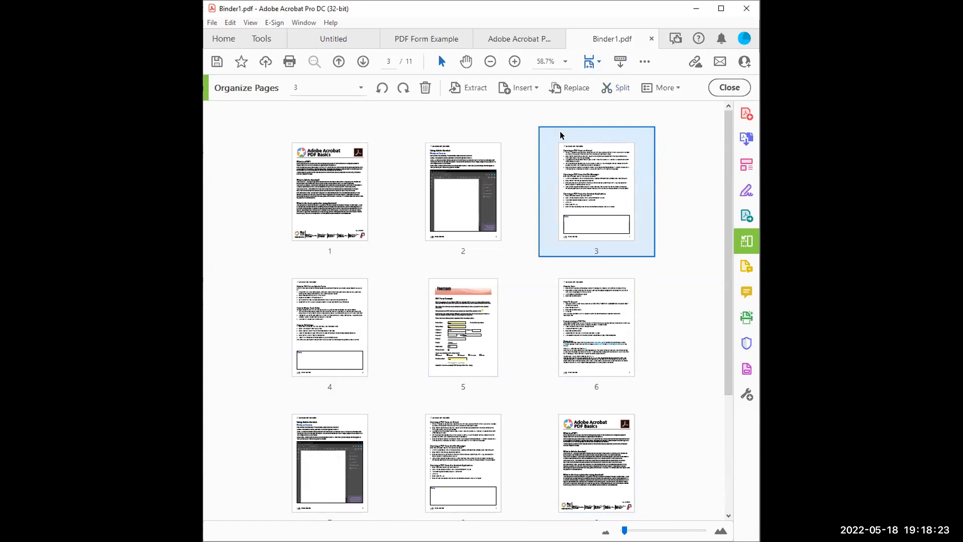
# - Review the options for splitting the document, cancel the split and view the additional page commands
pyautogui.moveTo(609, 153)
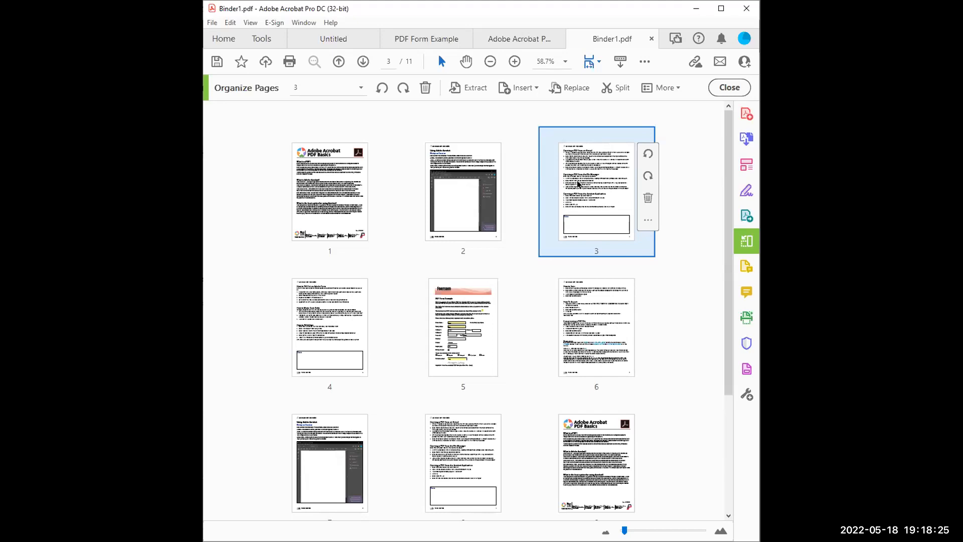
pyautogui.click(615, 87)
pyautogui.moveTo(331, 412)
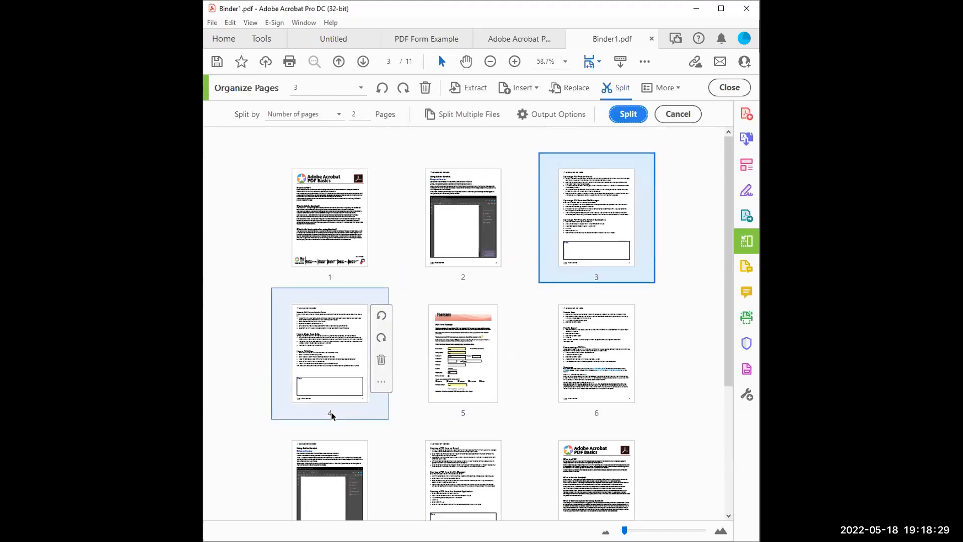
pyautogui.click(675, 114)
pyautogui.click(663, 88)
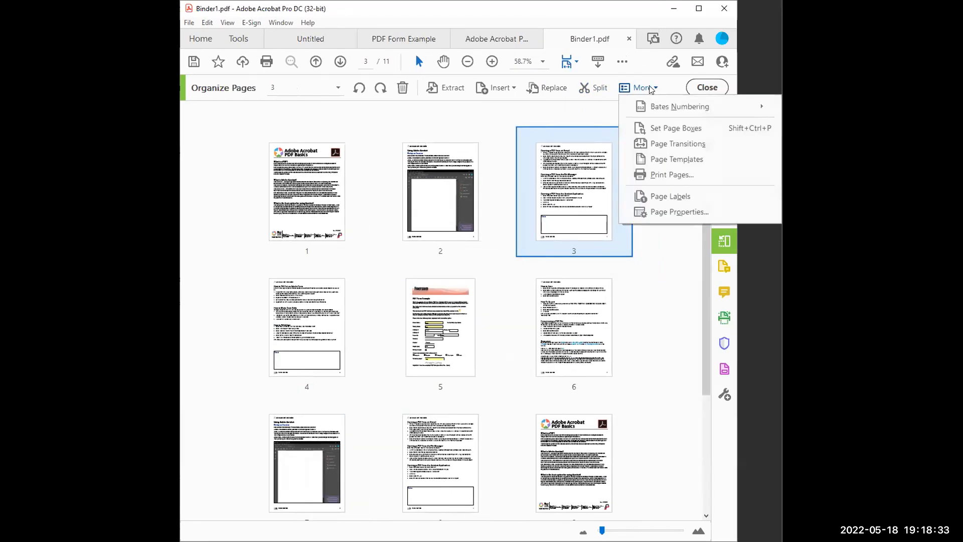
# - Close Organize Pages and save the combined document as Binder1.pdf in the pdf folder
pyautogui.click(707, 88)
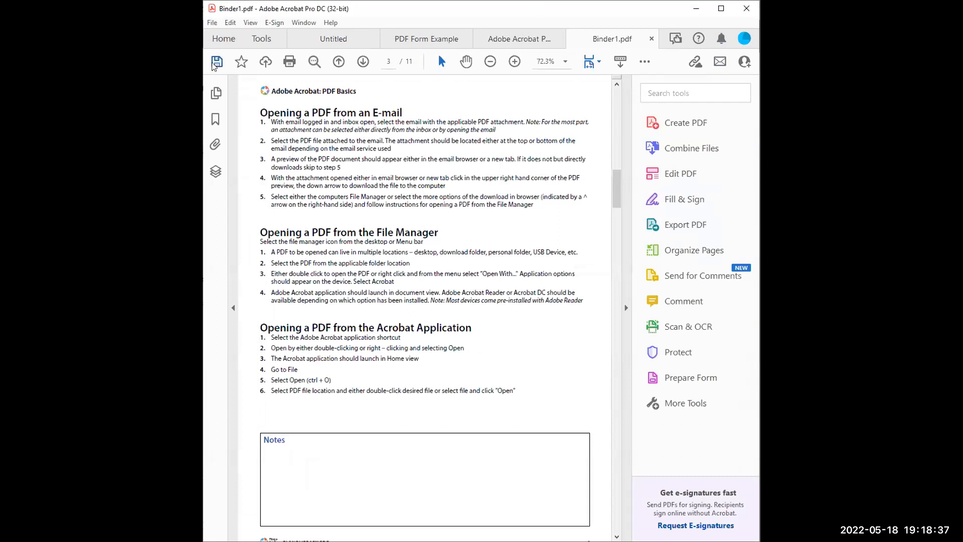
pyautogui.hotkey('ctrl', 'shift', 's')
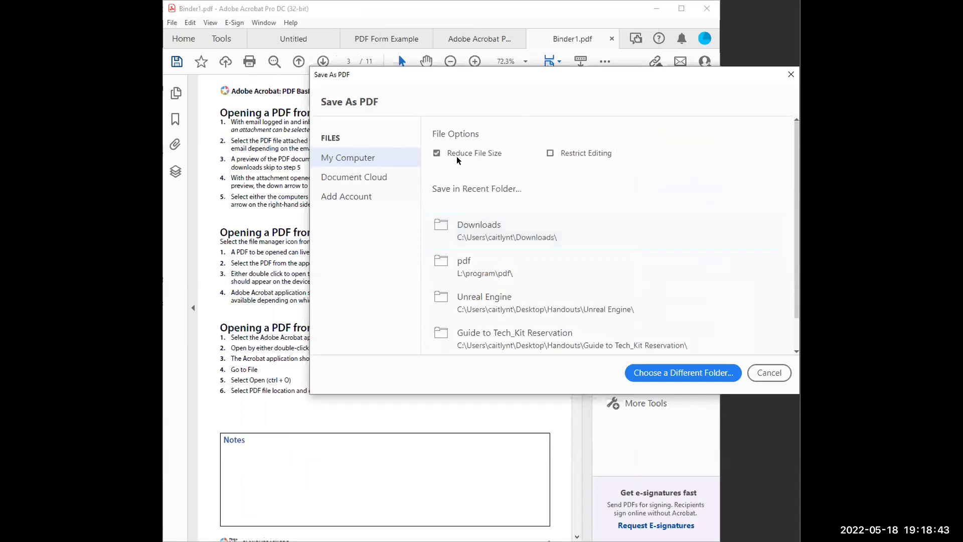
pyautogui.click(464, 266)
pyautogui.click(363, 281)
pyautogui.click(363, 281)
pyautogui.click(640, 328)
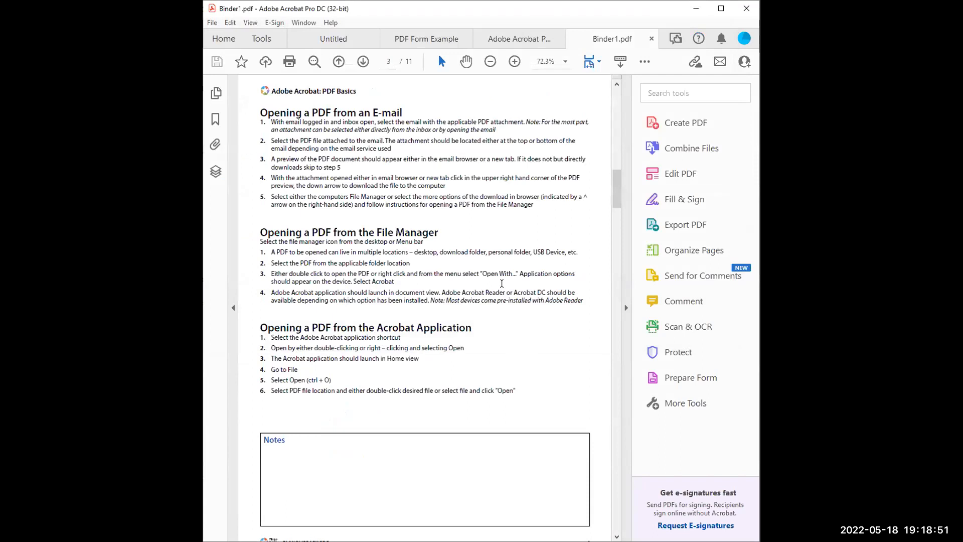
# - Save a reduced size PDF copy as Binder12.pdf in the pdf folder, retaining the existing version compatibility
pyautogui.click(213, 24)
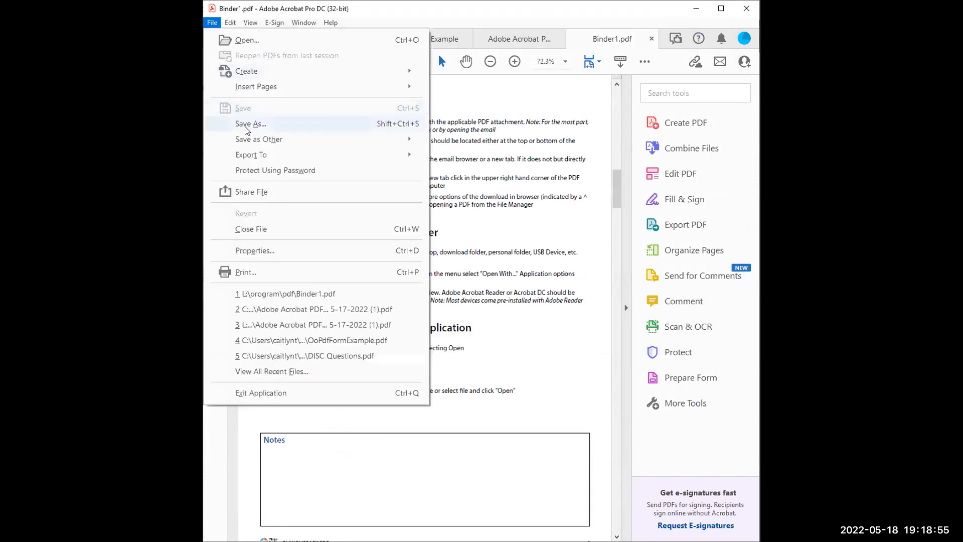
pyautogui.moveTo(271, 140)
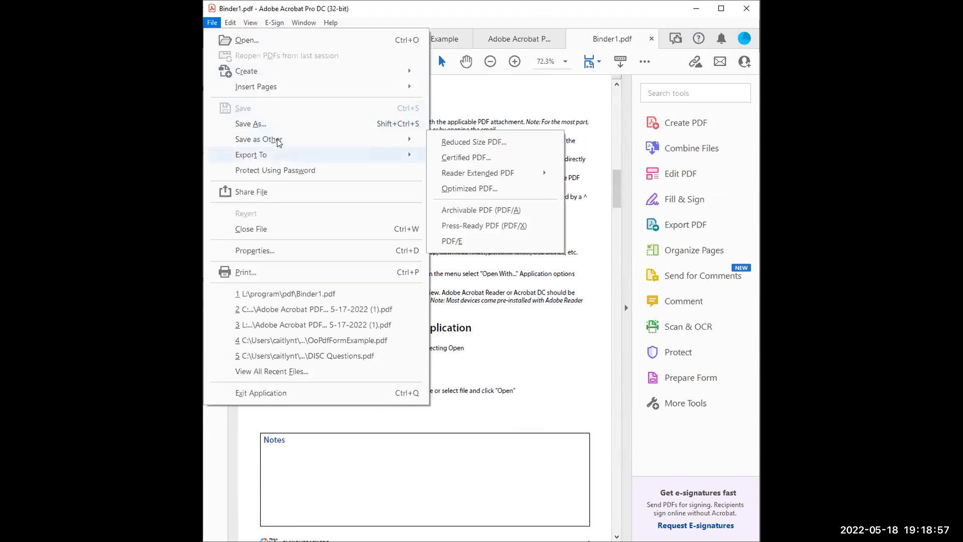
pyautogui.click(472, 143)
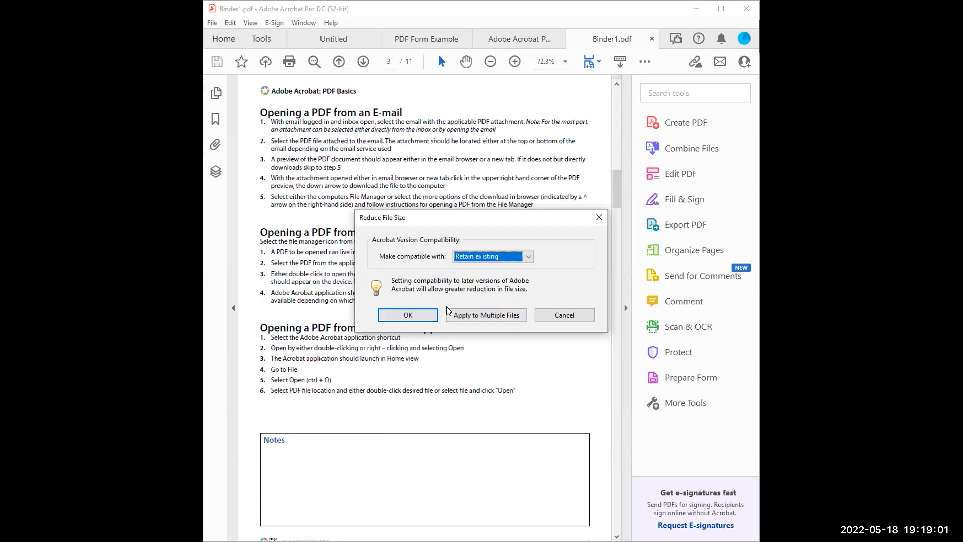
pyautogui.click(414, 312)
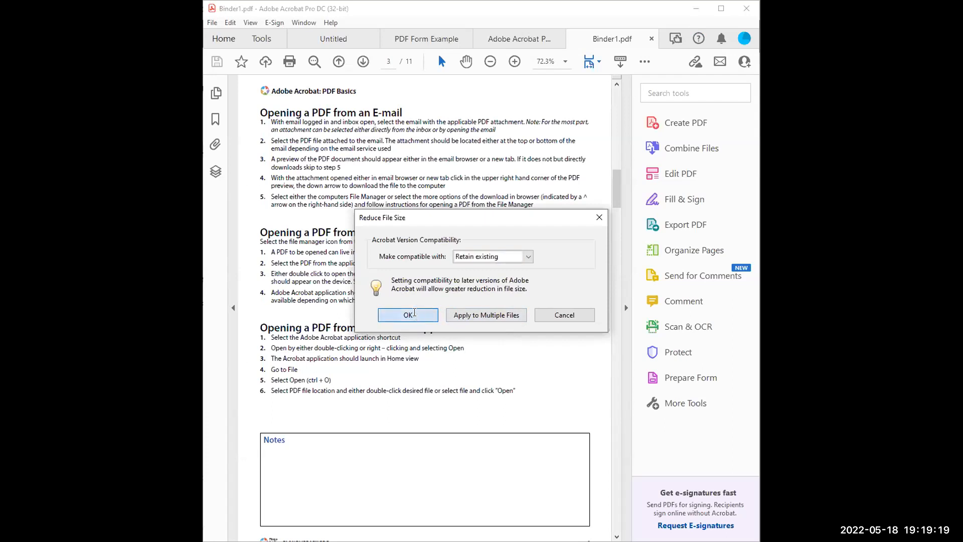
pyautogui.click(409, 315)
pyautogui.click(309, 270)
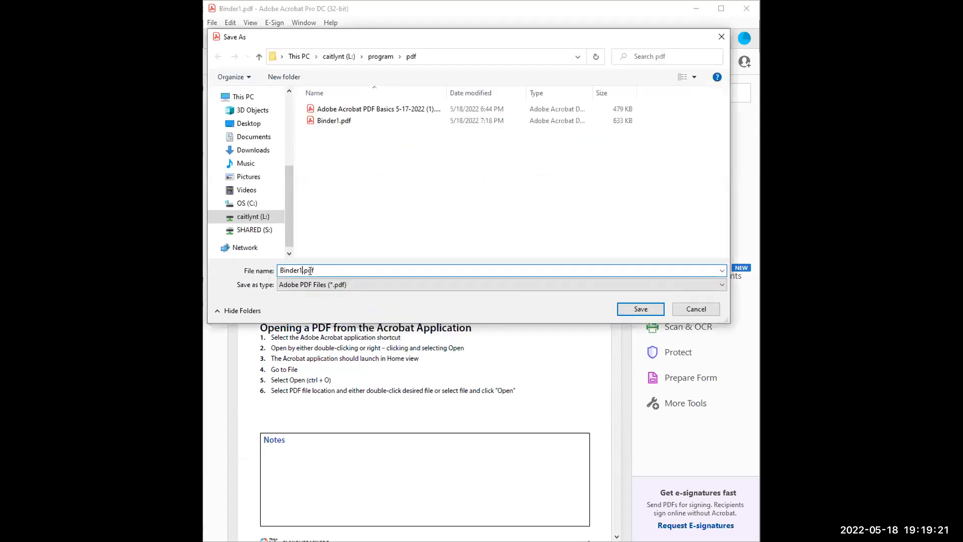
pyautogui.write('2')
pyautogui.press('Return')
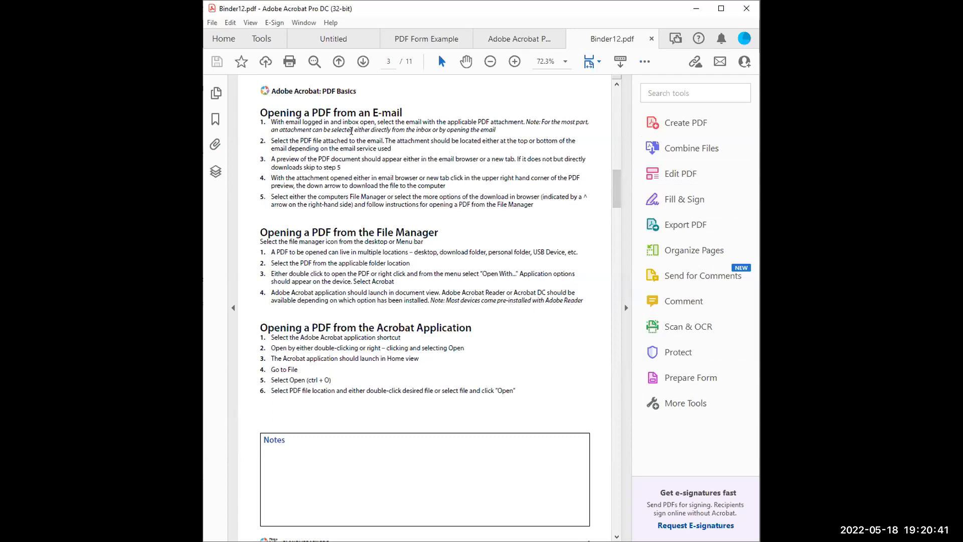
# - Review the export formats available for Binder12.pdf, from Microsoft Word, spreadsheet and PowerPoint to image, HTML and more formats, and close the export view
pyautogui.click(211, 22)
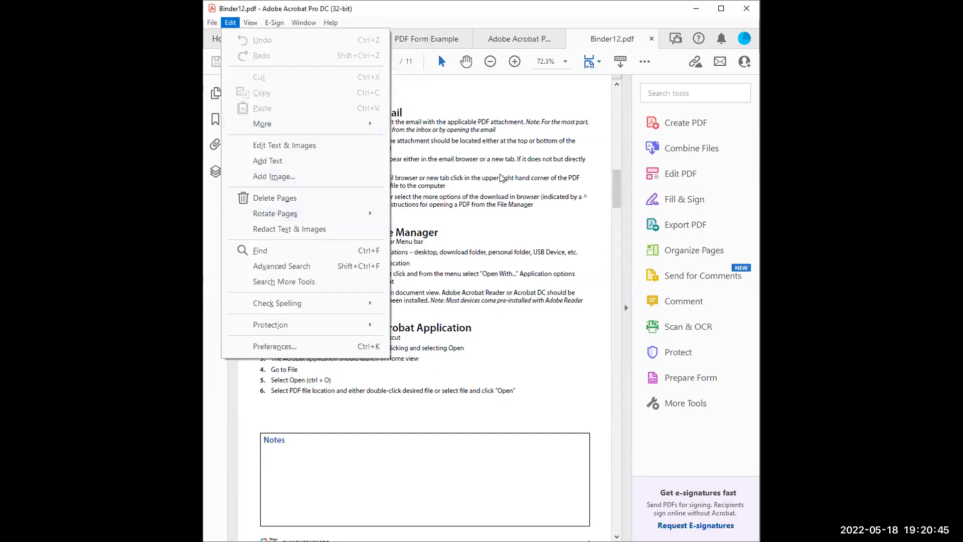
pyautogui.click(499, 192)
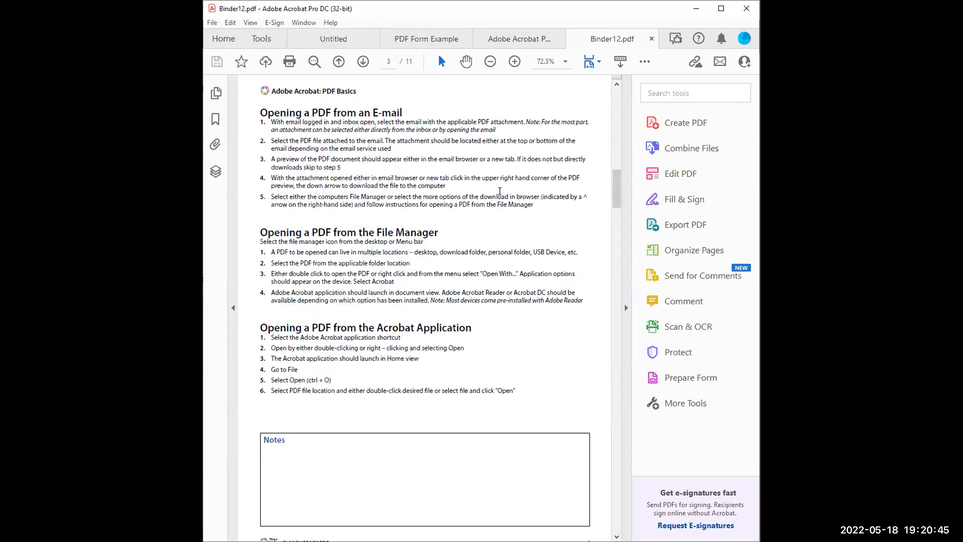
pyautogui.click(672, 224)
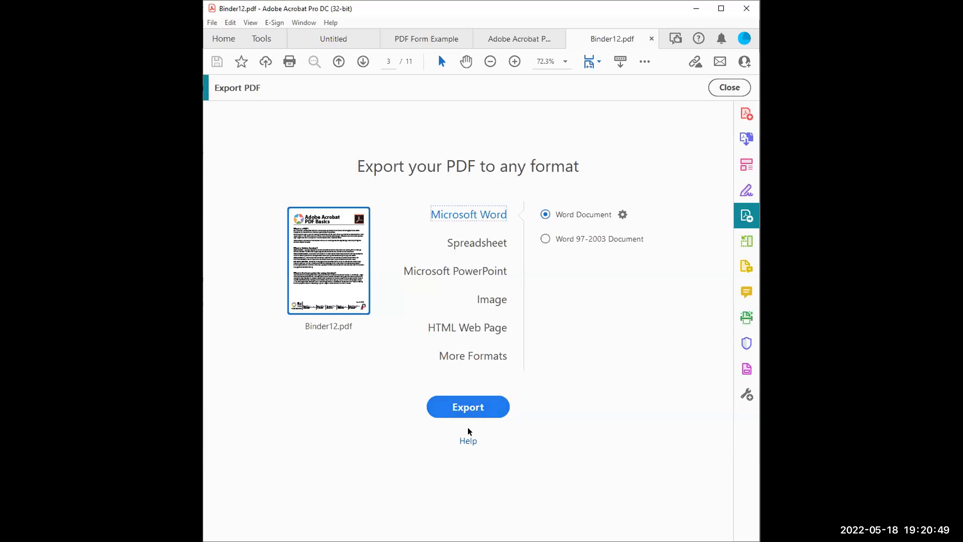
pyautogui.click(485, 244)
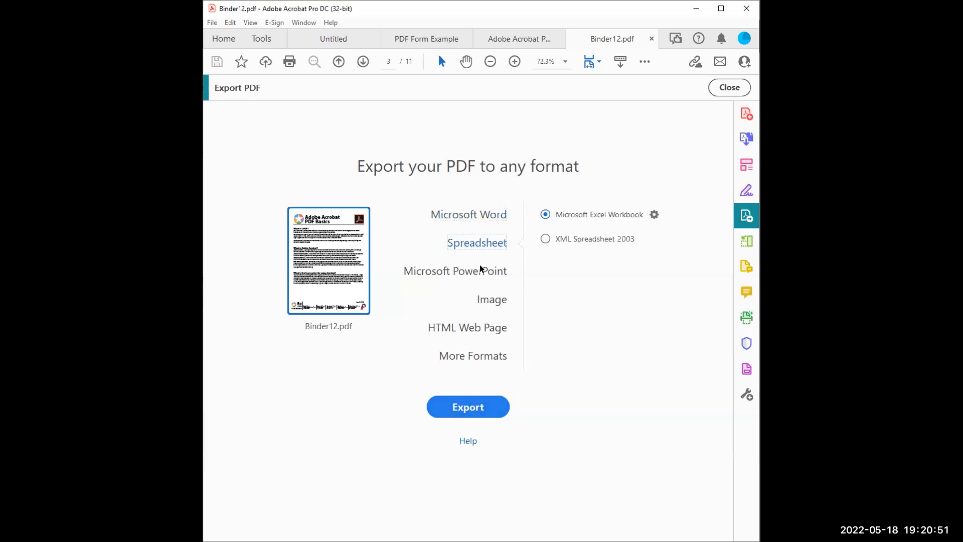
pyautogui.click(467, 271)
pyautogui.click(489, 300)
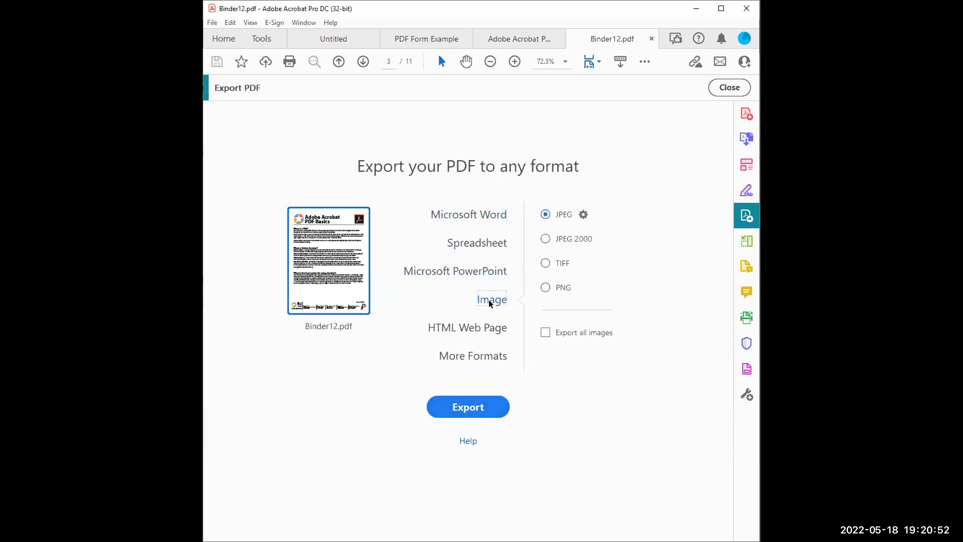
pyautogui.click(475, 325)
pyautogui.click(471, 359)
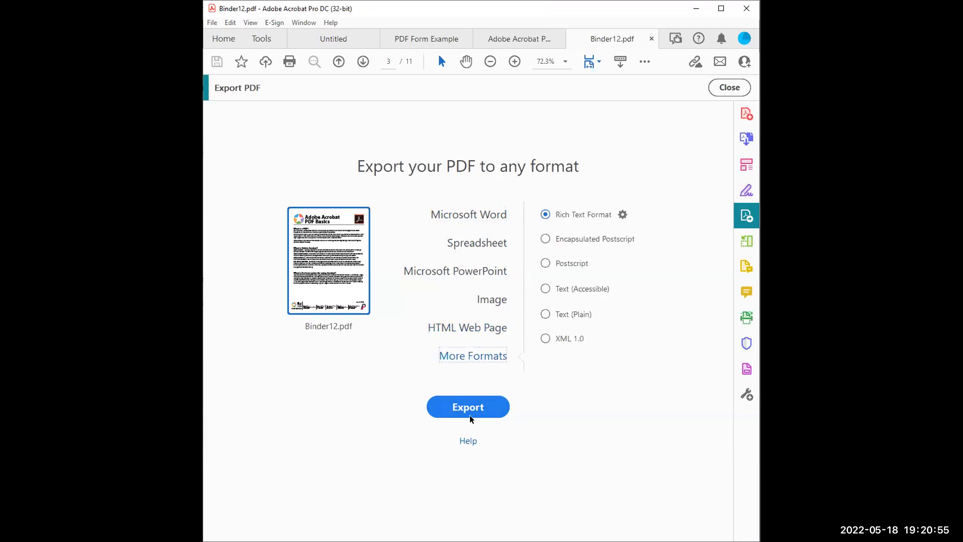
pyautogui.click(725, 89)
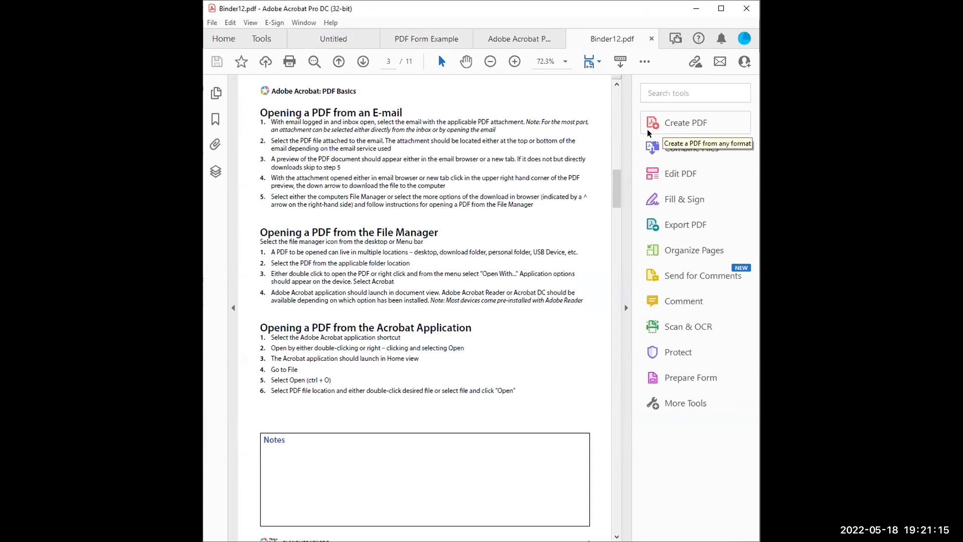
# - Review the options for creating a PDF from a single file, multiple files, a scanner, a web page and the clipboard
pyautogui.click(676, 123)
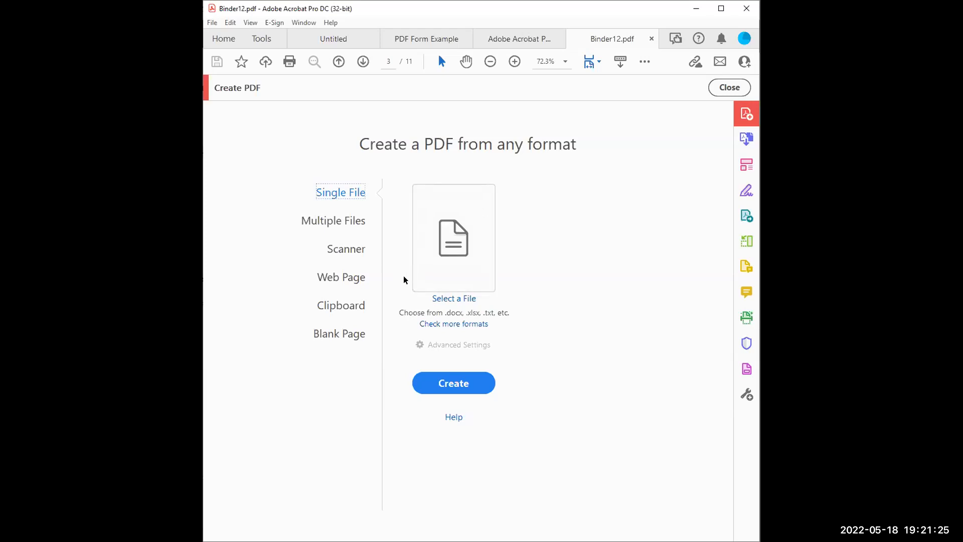
pyautogui.click(340, 221)
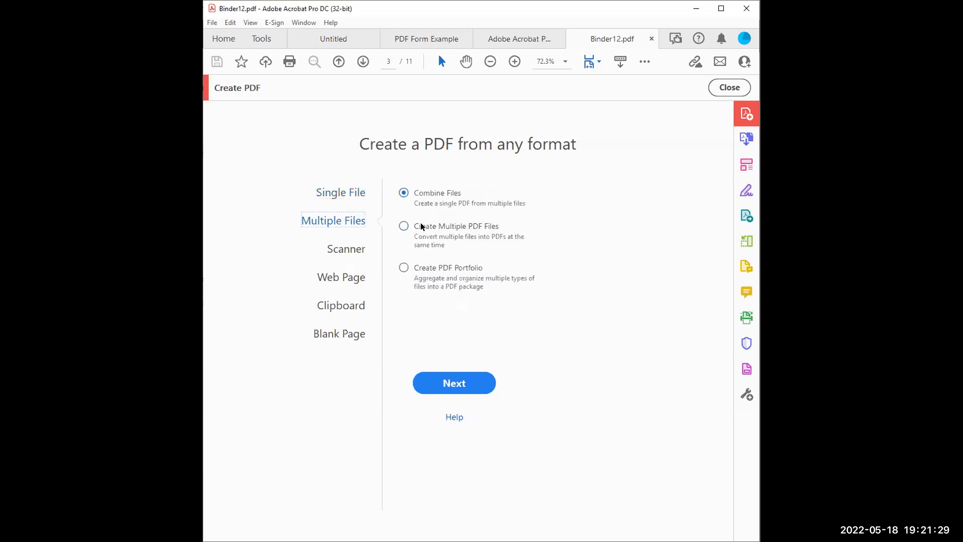
pyautogui.click(340, 252)
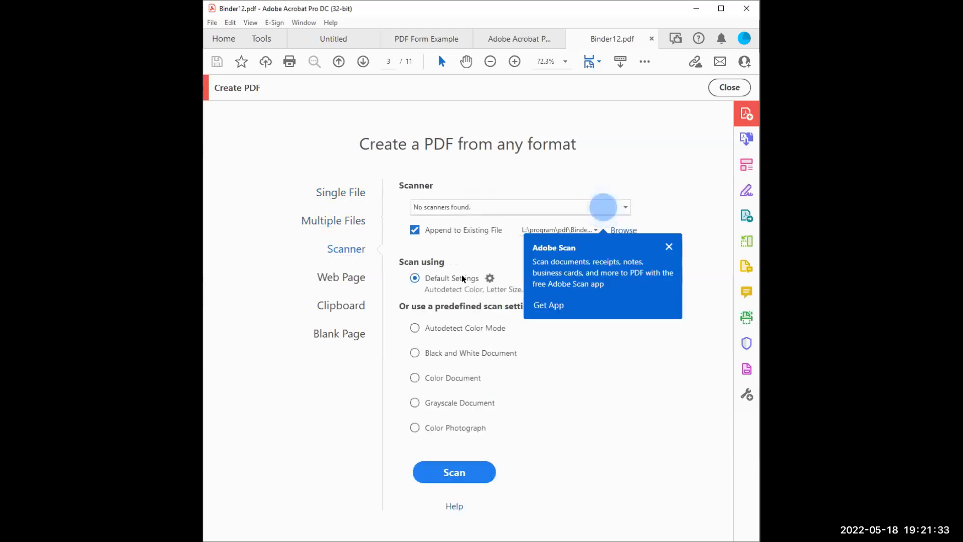
pyautogui.click(349, 275)
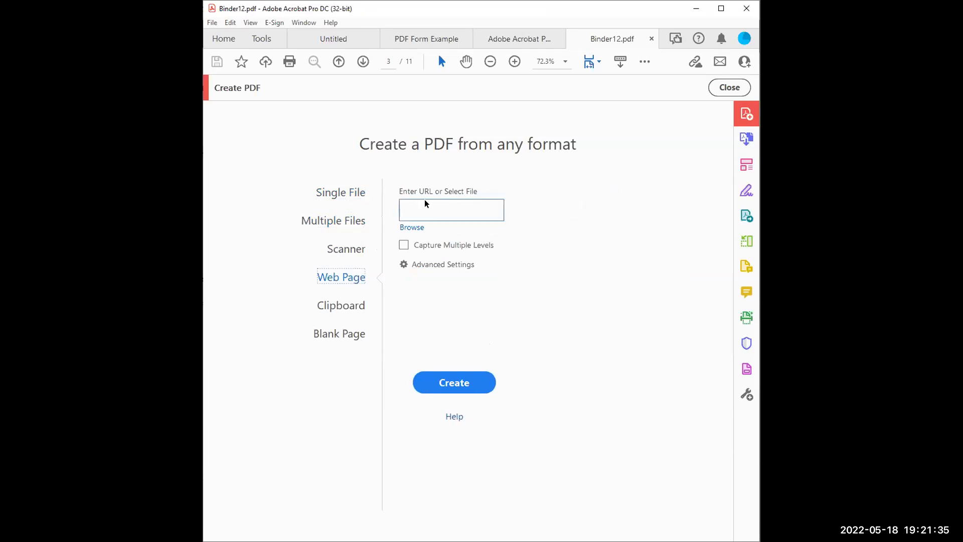
pyautogui.click(487, 209)
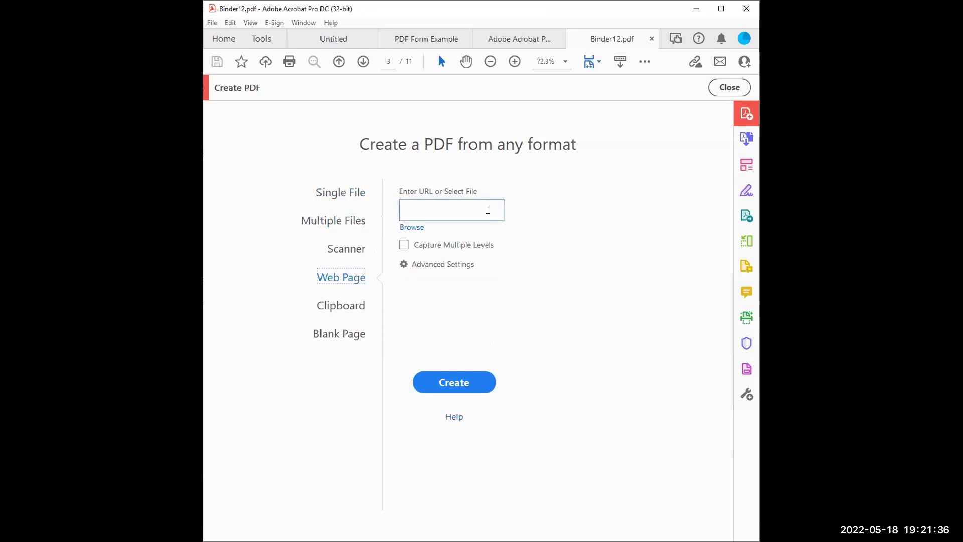
pyautogui.click(354, 304)
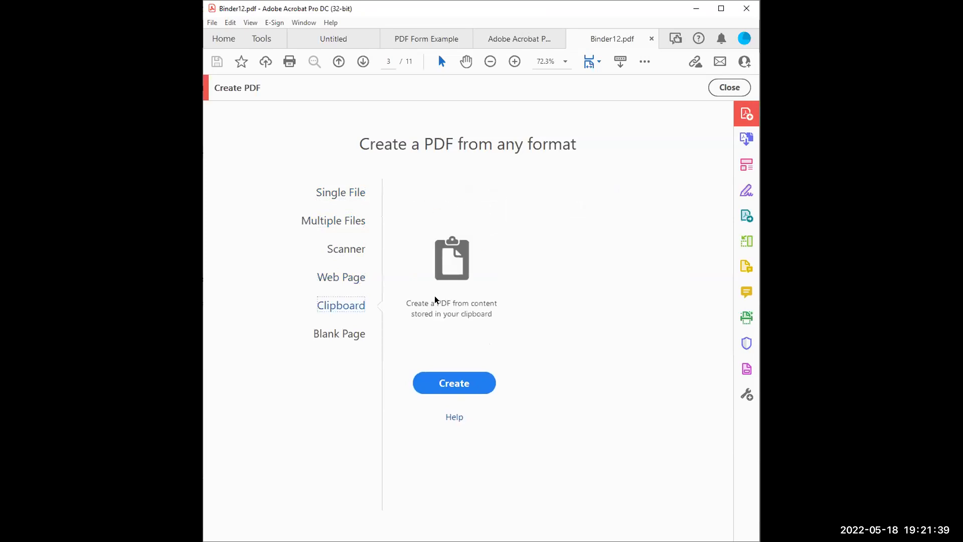
# - Create a new PDF with a blank page and draw a wide, empty text box near the top of the page
pyautogui.click(345, 335)
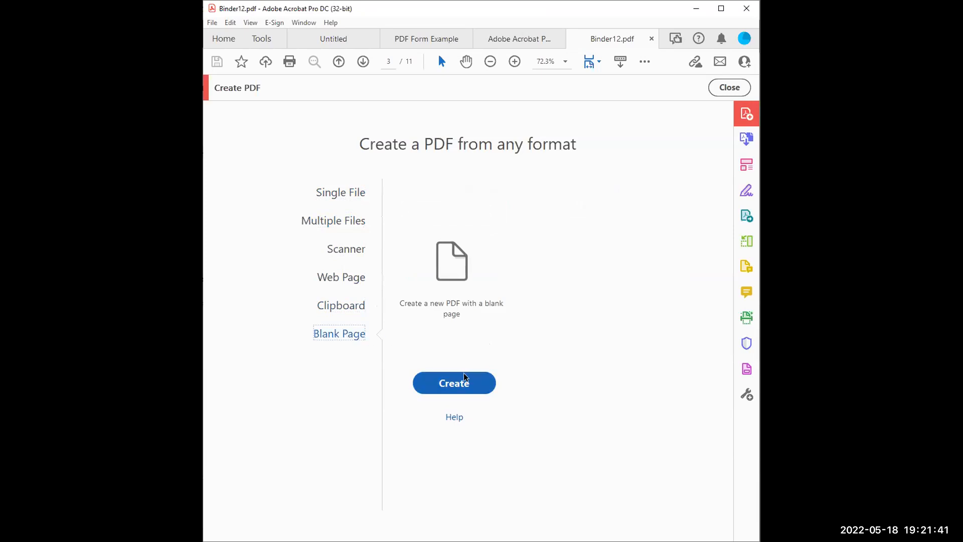
pyautogui.click(455, 383)
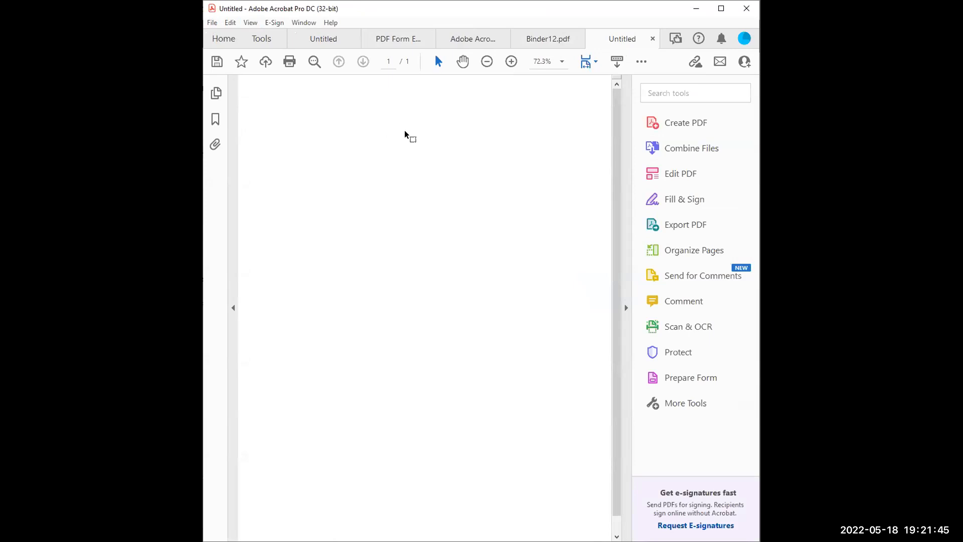
pyautogui.click(676, 173)
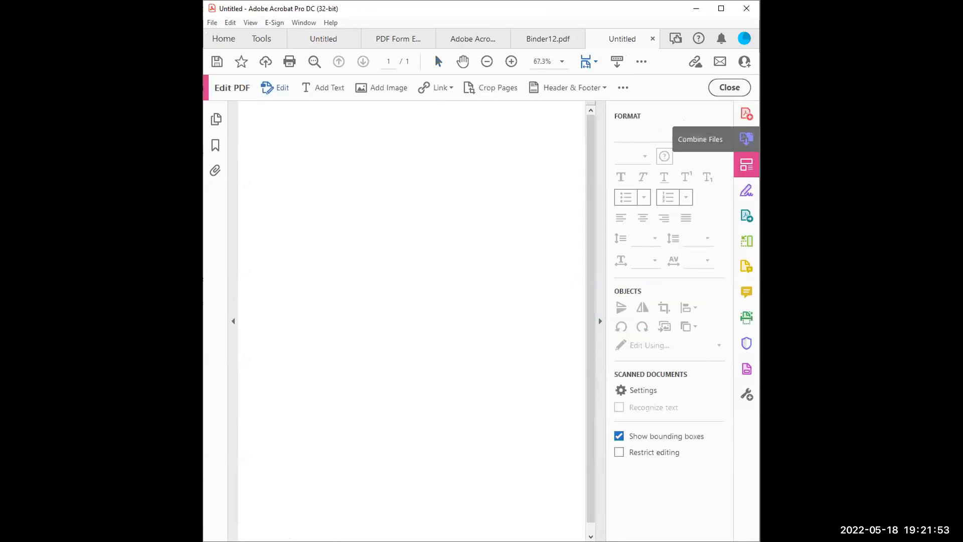
pyautogui.click(326, 87)
pyautogui.moveTo(269, 116); pyautogui.dragTo(567, 146)
# - View the settings for adding a header and footer, including the font choices, and cancel without adding one
pyautogui.click(578, 88)
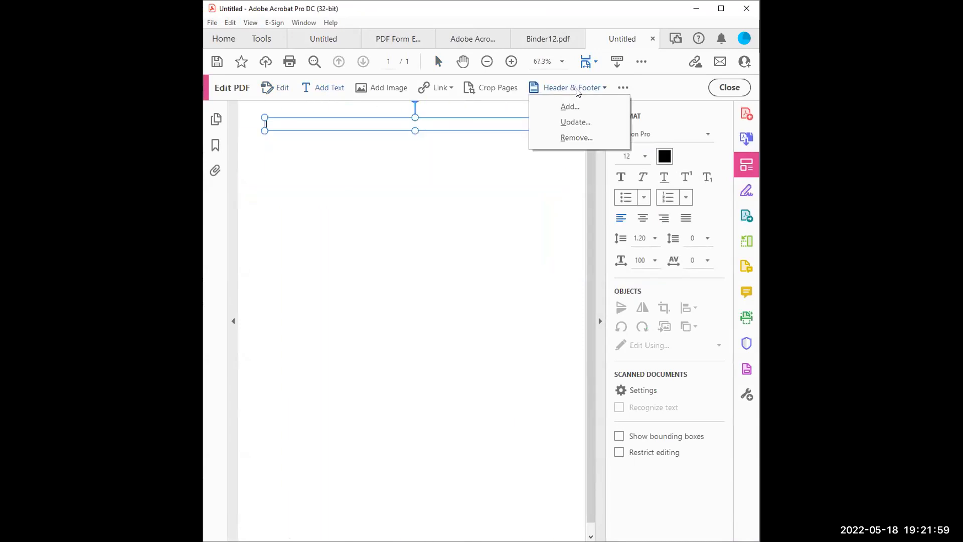
pyautogui.click(577, 108)
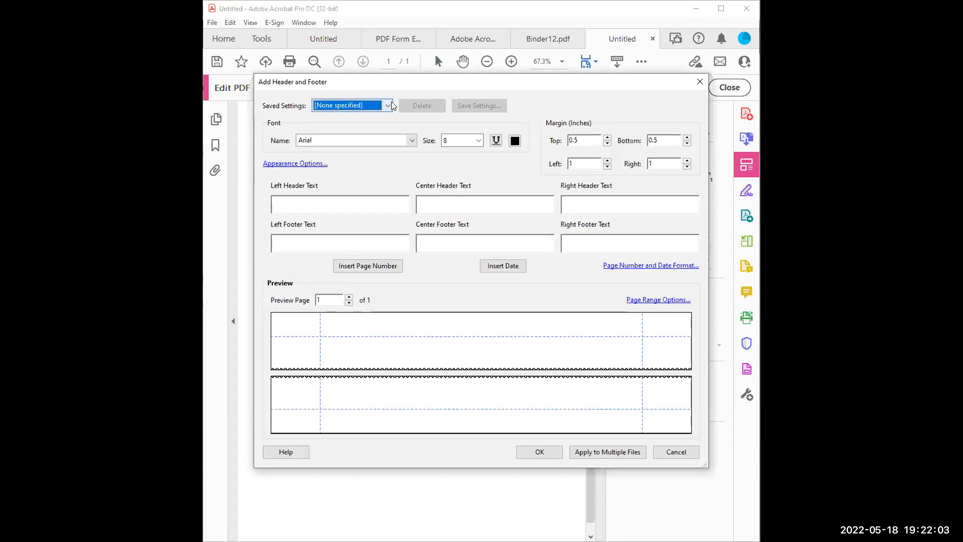
pyautogui.click(411, 140)
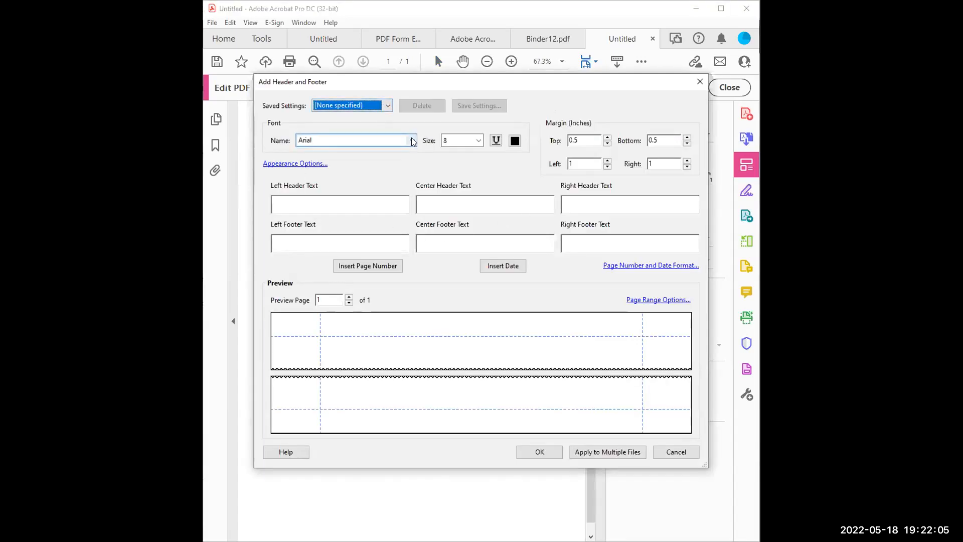
pyautogui.click(411, 140)
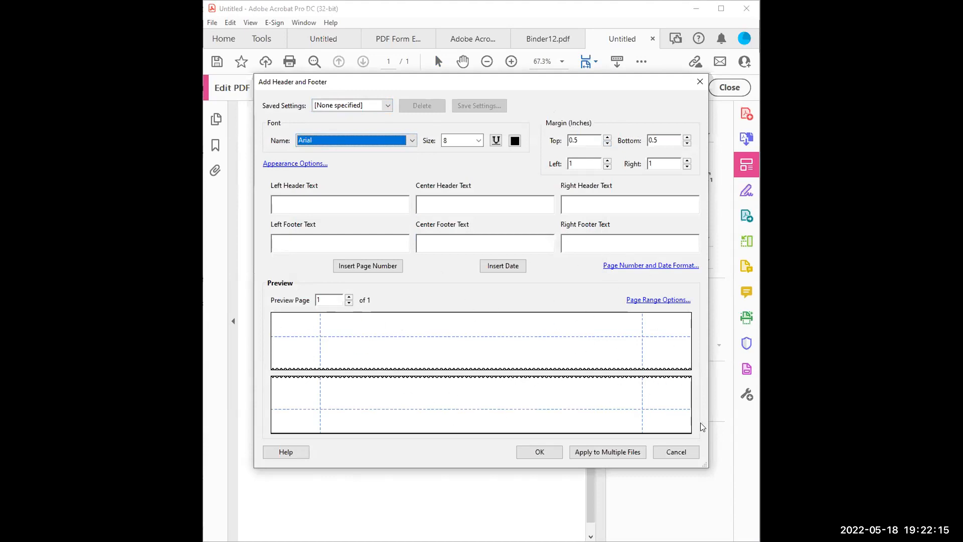
pyautogui.click(673, 452)
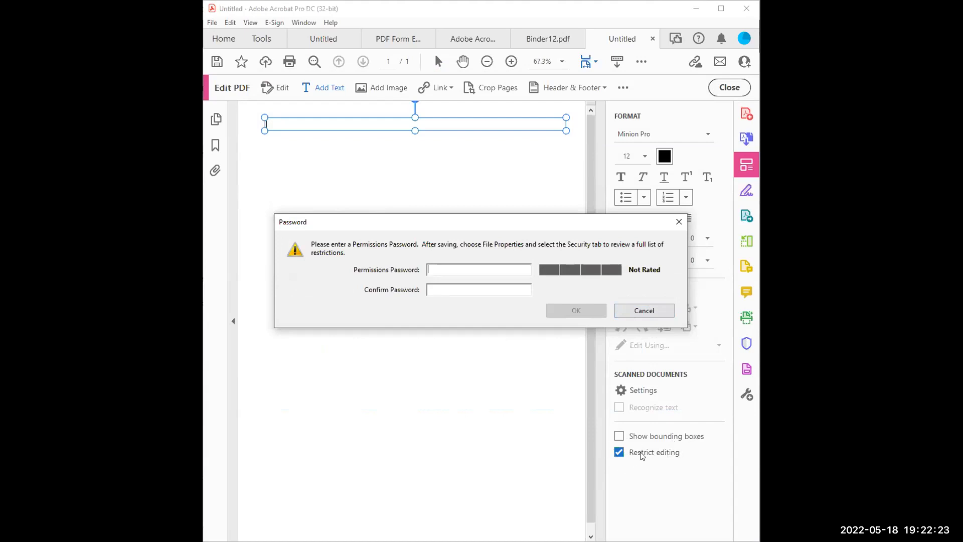
# - View the permissions password request for restricting editing of the document and cancel it
pyautogui.click(644, 311)
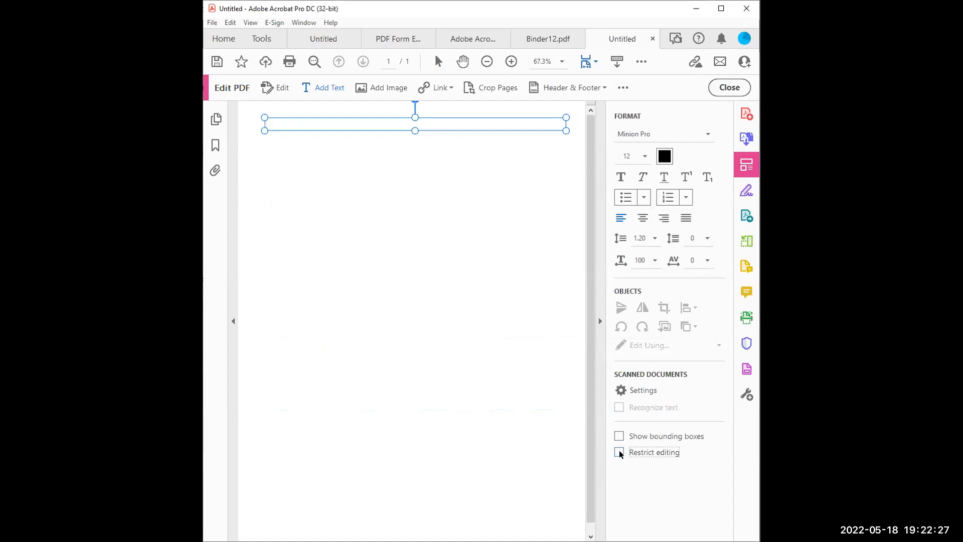
pyautogui.click(620, 453)
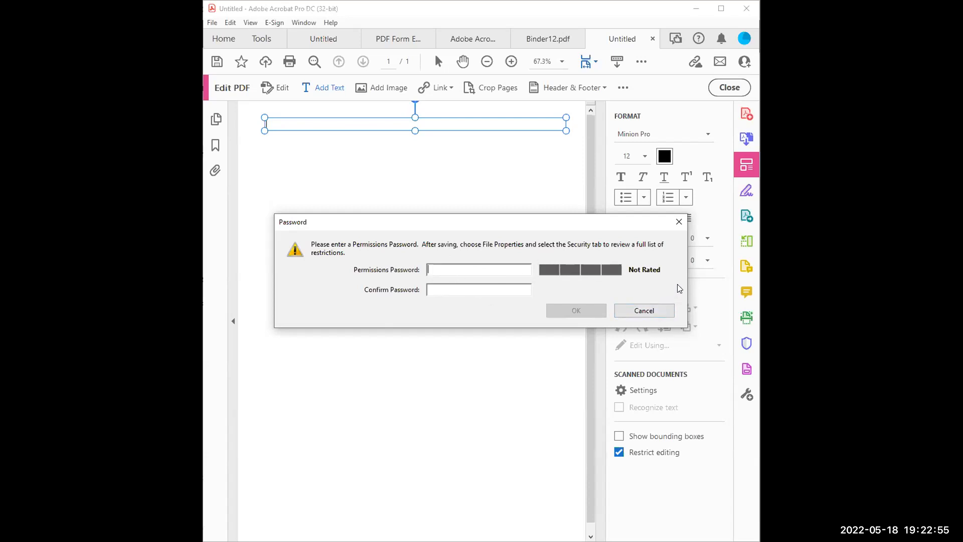
pyautogui.click(655, 308)
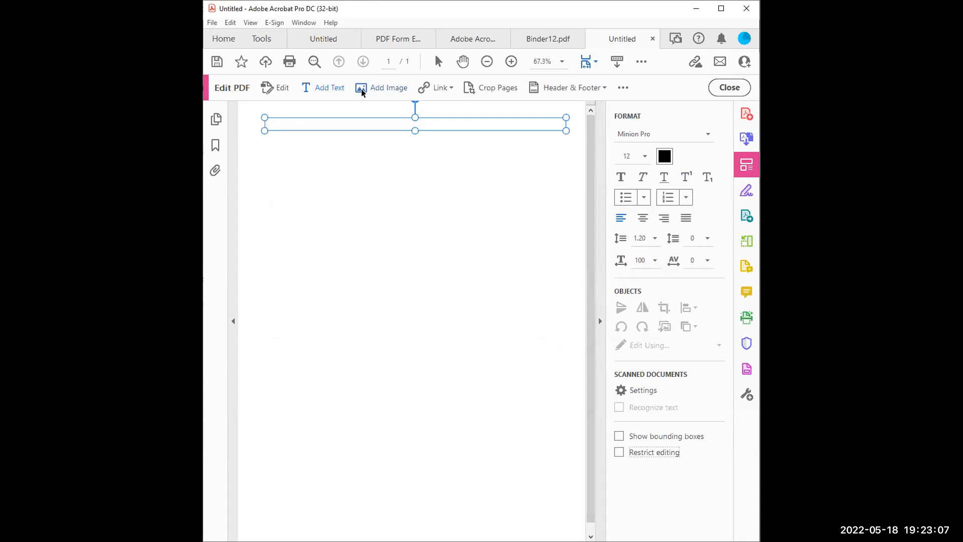
# - Add three separate text boxes on the blank page containing "lasdkj;fkasd", "sdfasdfasd" and "asdfasdf"
pyautogui.click(308, 88)
pyautogui.moveTo(272, 156); pyautogui.dragTo(469, 210)
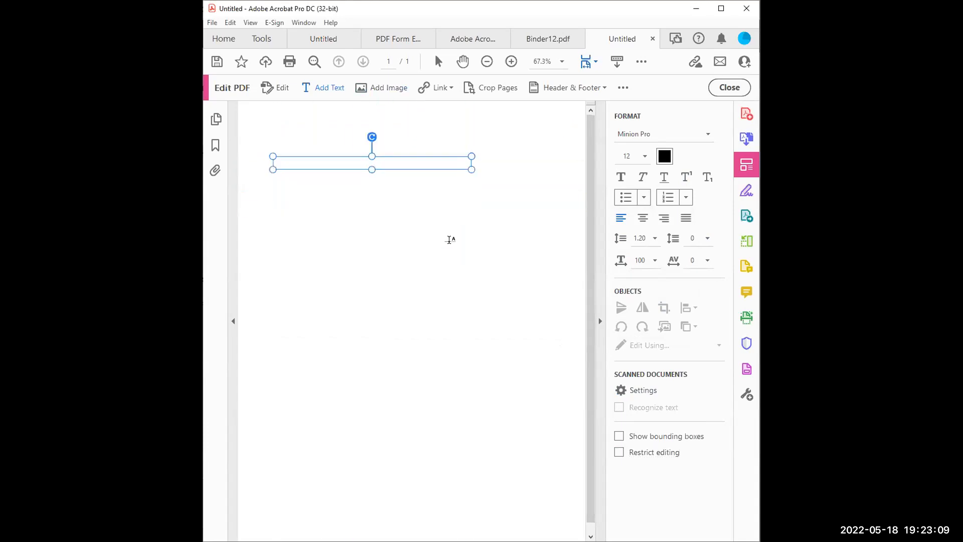
pyautogui.moveTo(294, 235); pyautogui.dragTo(494, 270)
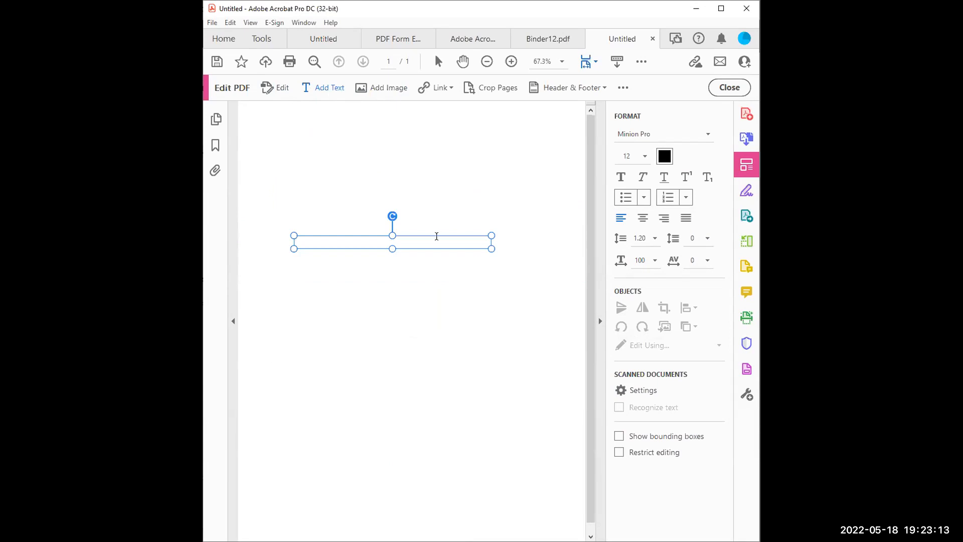
pyautogui.write('asdkj;l')
pyautogui.moveTo(293, 171); pyautogui.dragTo(596, 242)
pyautogui.write('sdfasdfasd')
pyautogui.write('asdfasdf')
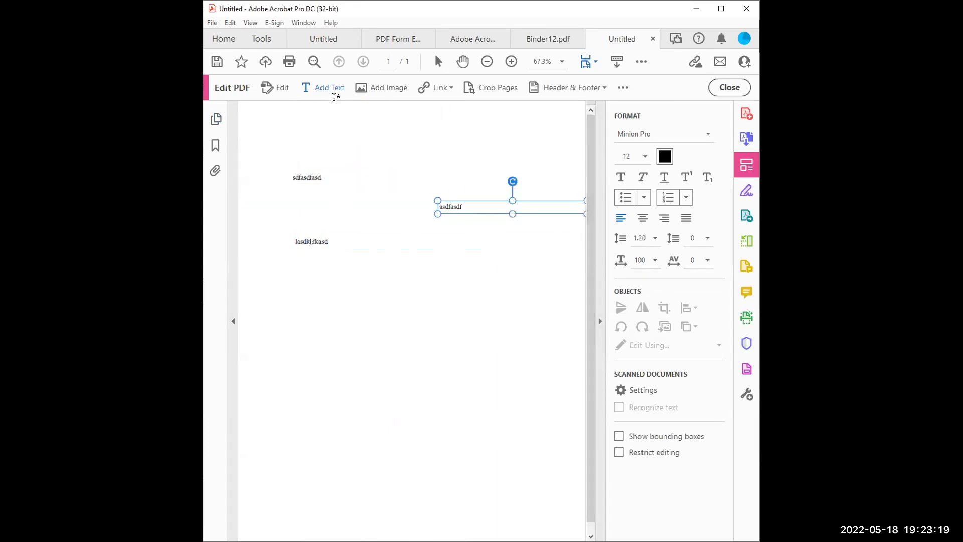
pyautogui.click(469, 220)
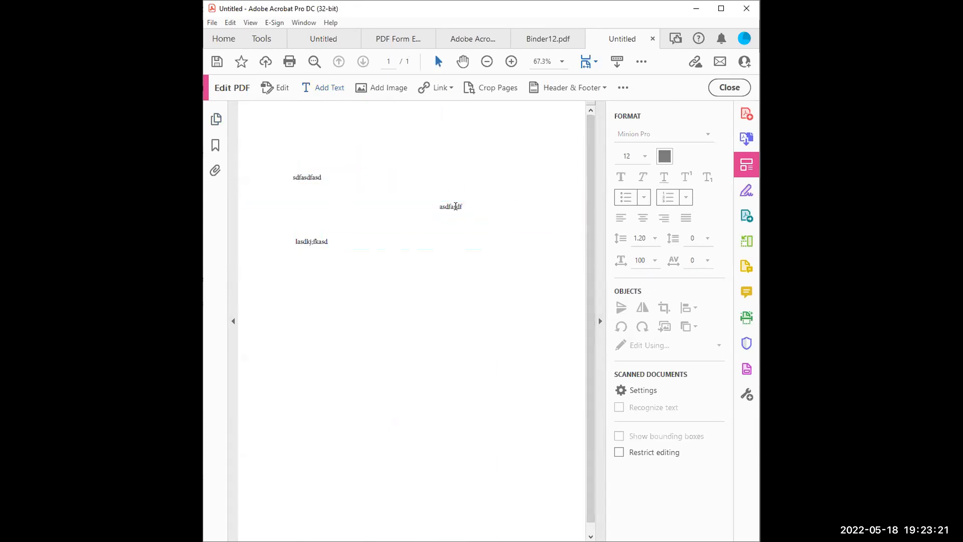
# - Select all three text boxes in edit mode, align them with Align Left and realign them with Align Vertical Center
pyautogui.click(271, 87)
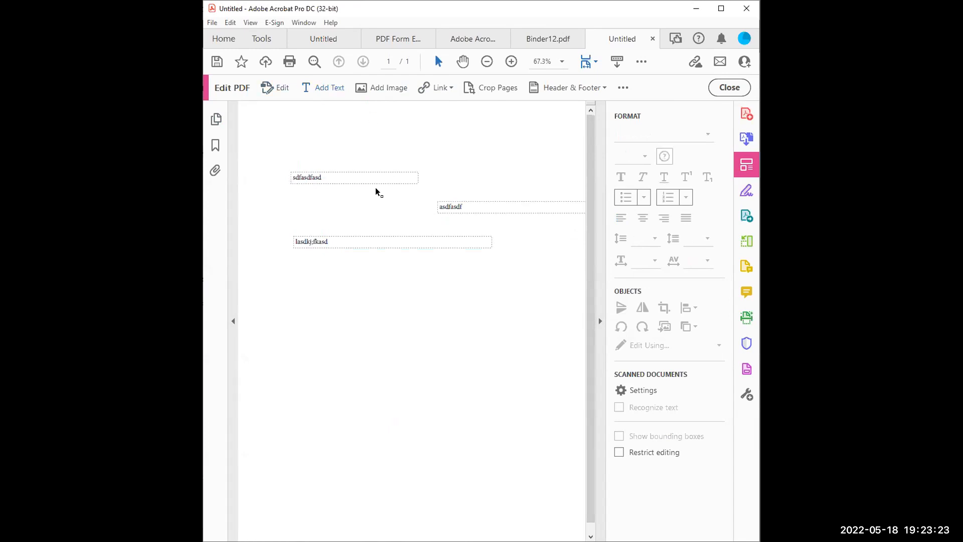
pyautogui.click(381, 179)
pyautogui.keyDown('shift'); pyautogui.click(473, 203); pyautogui.keyUp('shift')
pyautogui.keyDown('shift'); pyautogui.click(399, 237); pyautogui.keyUp('shift')
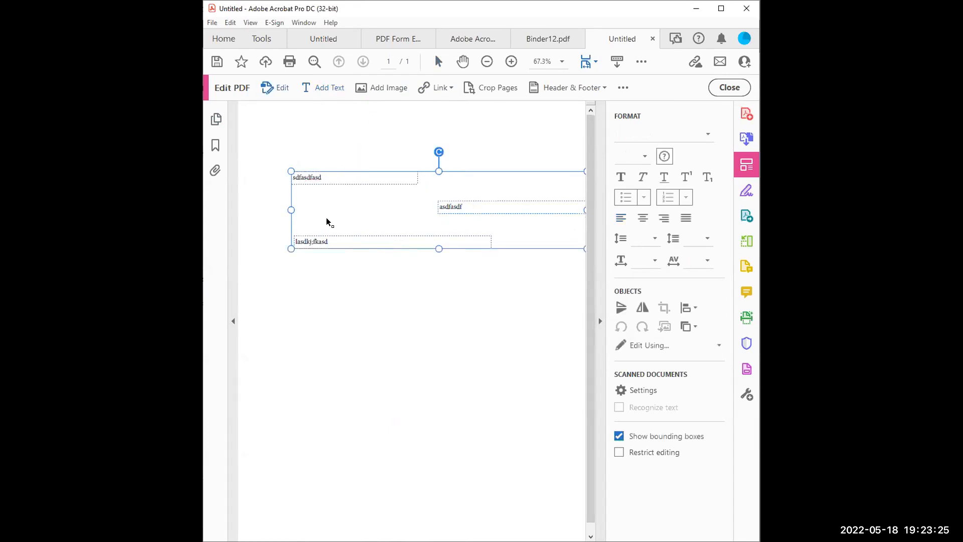
pyautogui.click(688, 312)
pyautogui.click(720, 329)
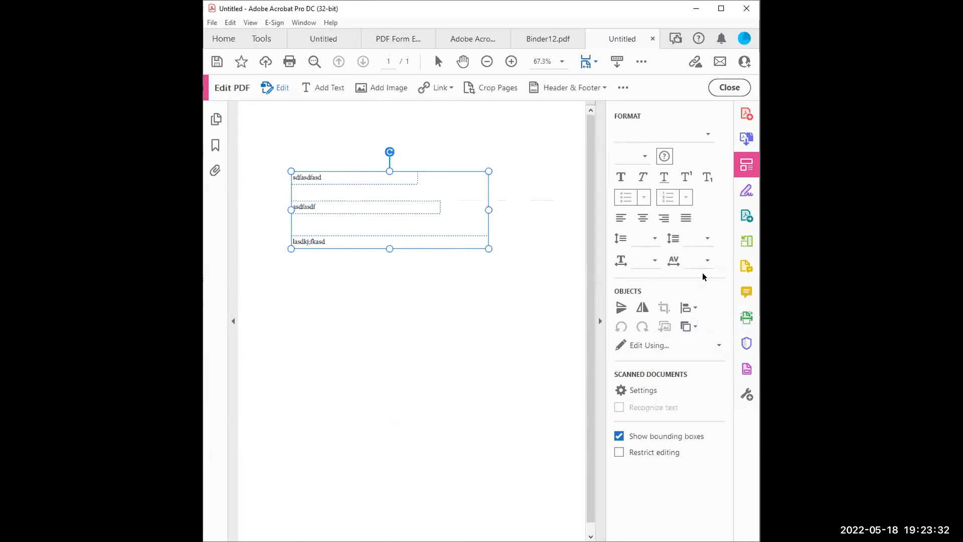
pyautogui.click(688, 307)
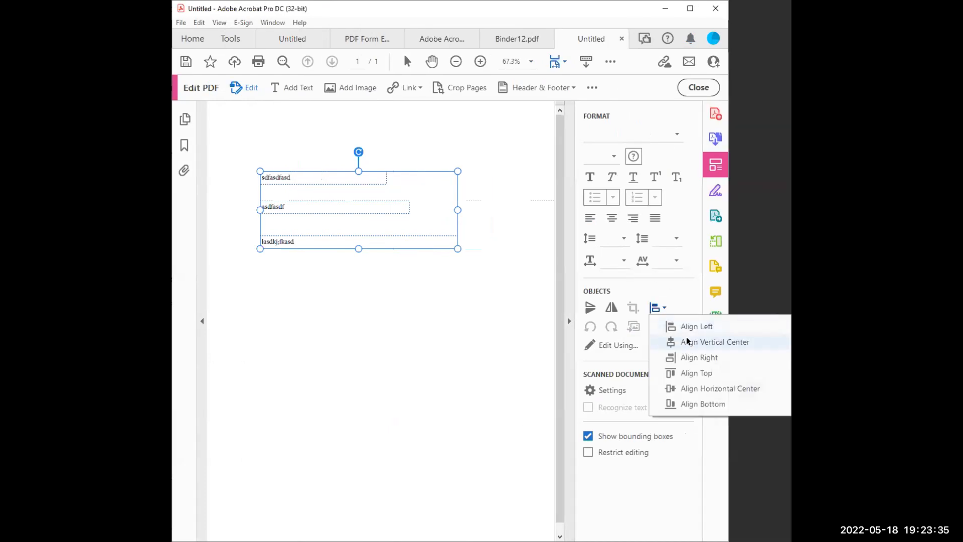
pyautogui.click(683, 344)
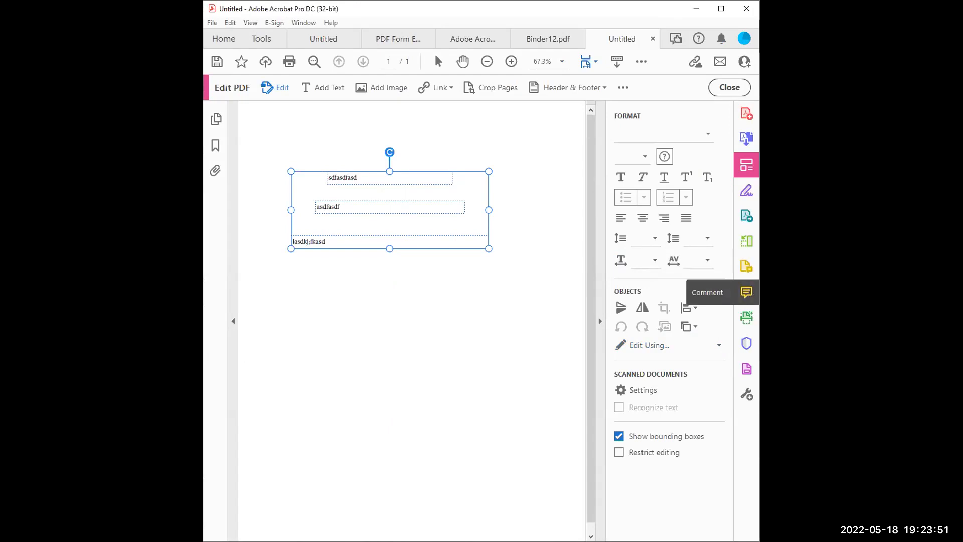
# - View the options for sending the document to others for comments and dismiss them without sending
pyautogui.click(746, 268)
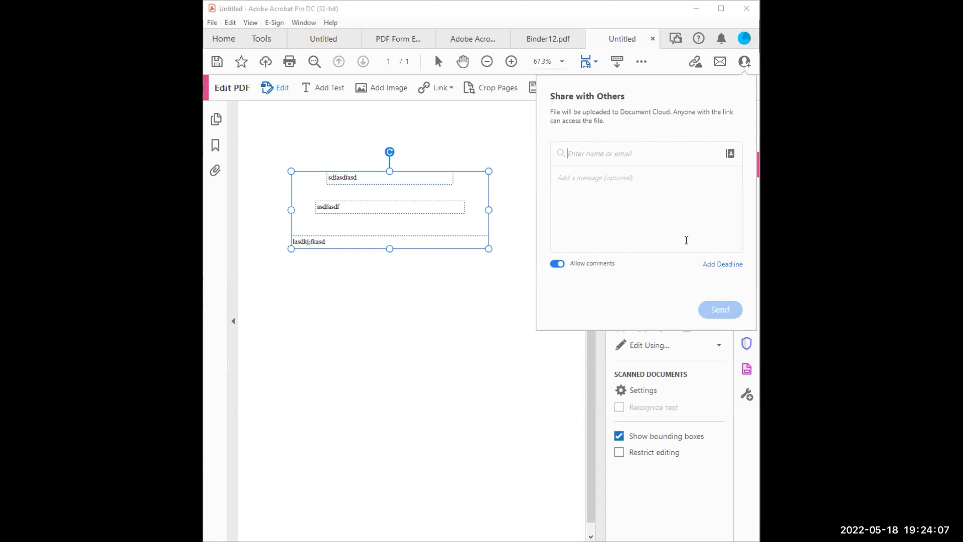
pyautogui.click(473, 366)
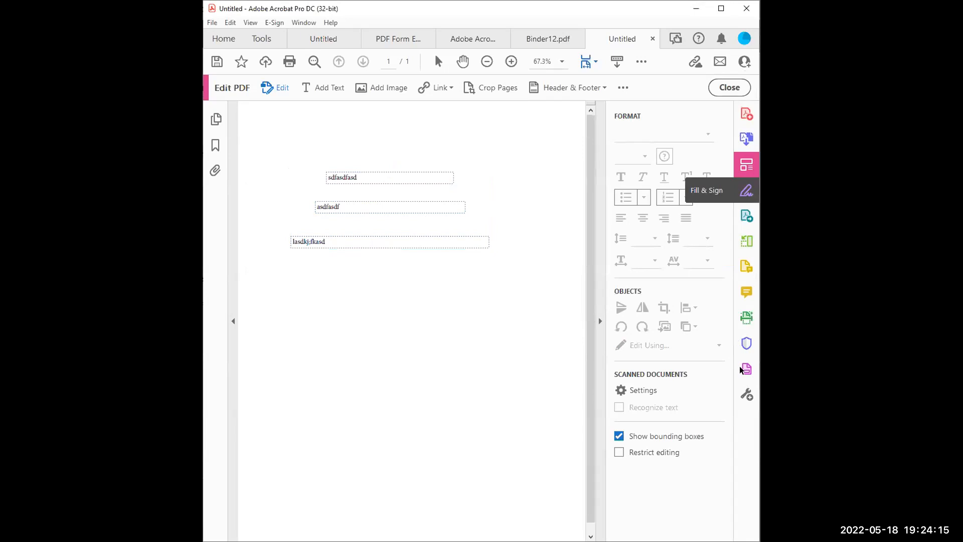
# - Browse the full tool catalogue through Share & Review and view the Share tool's options for sharing the document with others
pyautogui.click(747, 396)
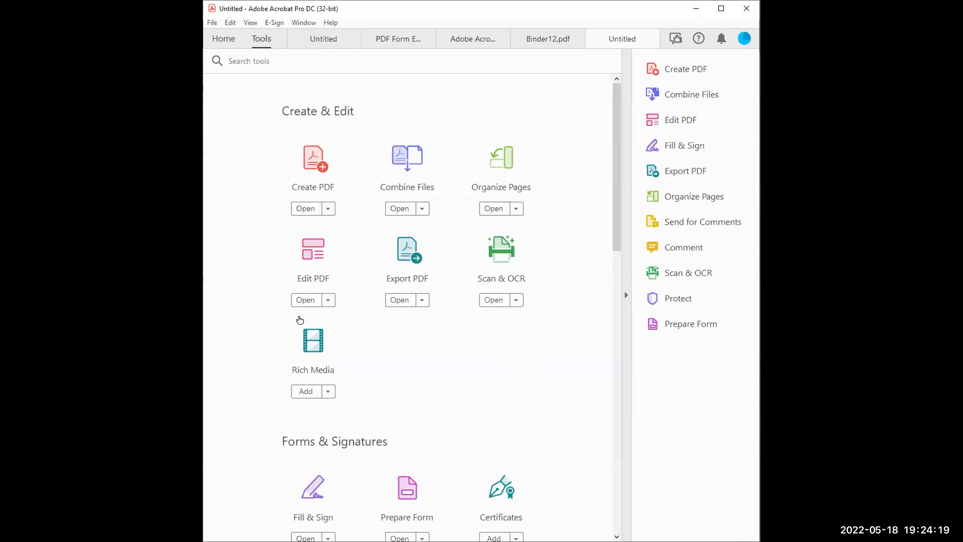
pyautogui.scroll(-3, 418, 334)
pyautogui.scroll(-5, 418, 337)
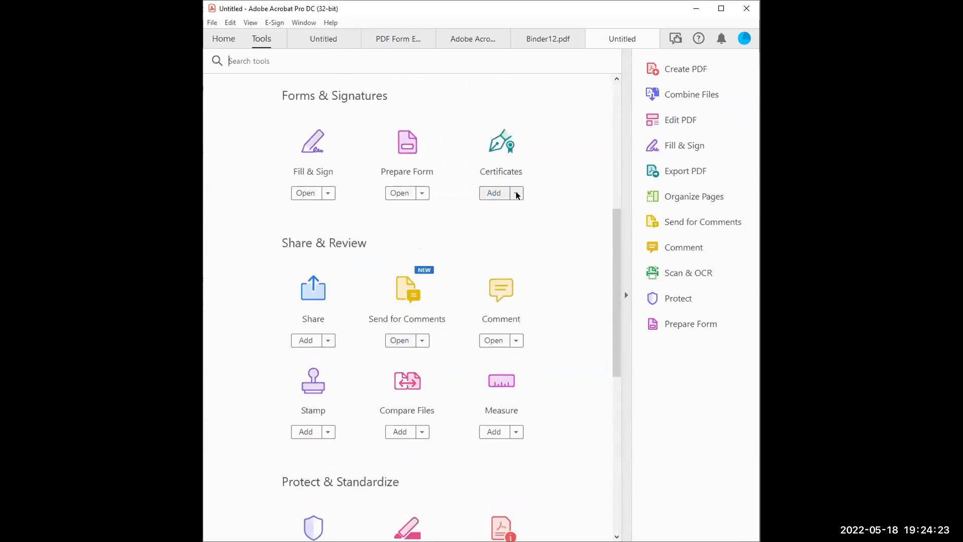
pyautogui.scroll(-4, 522, 231)
pyautogui.scroll(2, 490, 174)
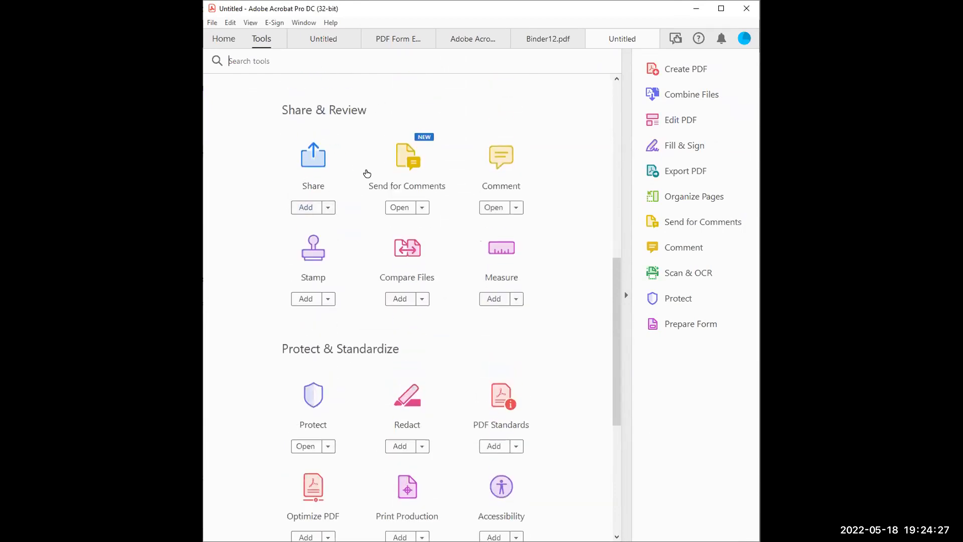
pyautogui.click(327, 209)
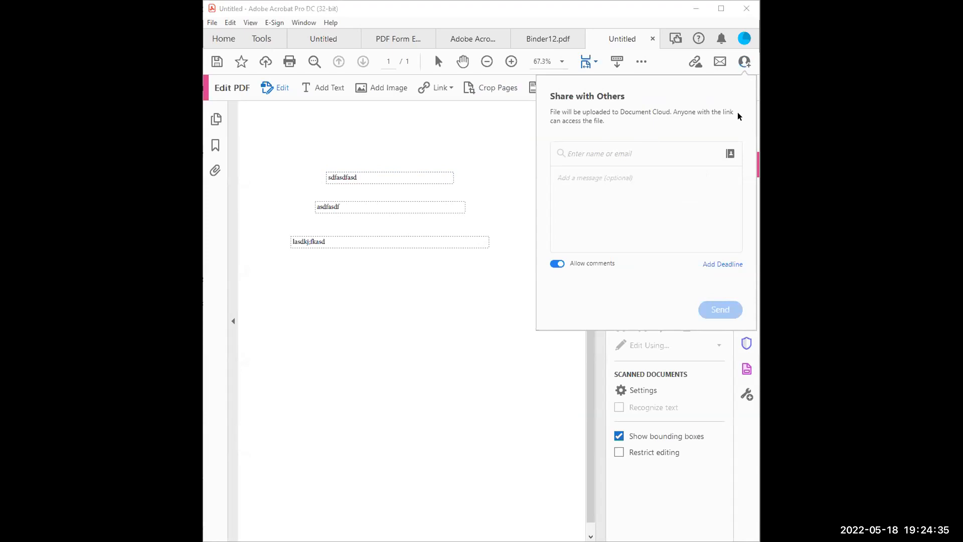
# - Return to the full tool catalogue and examine the Protect & Standardize and Customize tools
pyautogui.click(747, 395)
pyautogui.scroll(-4, 355, 366)
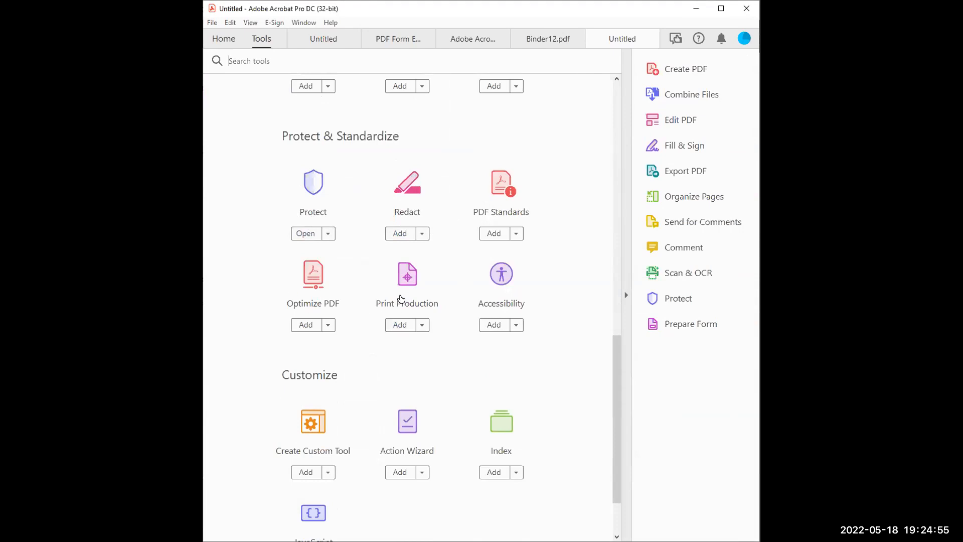
pyautogui.scroll(-3, 498, 311)
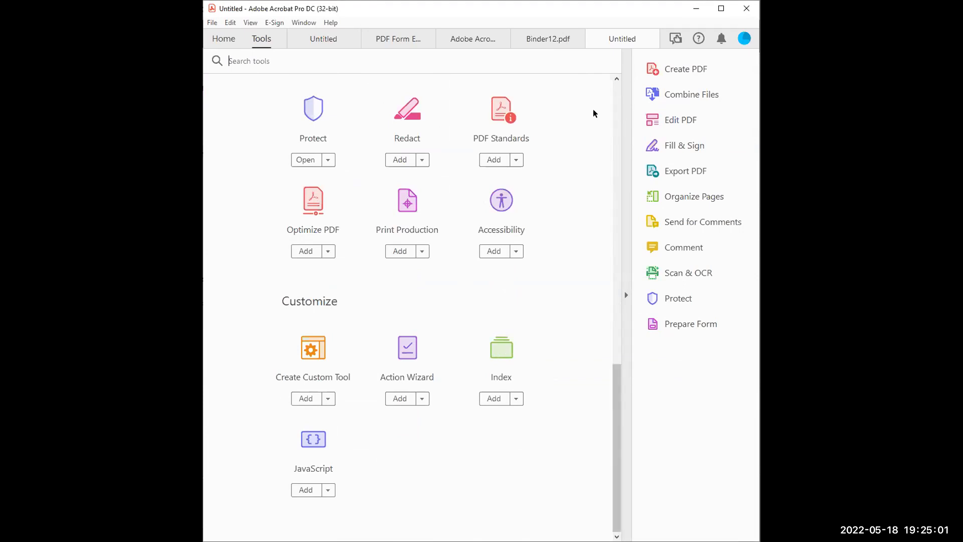
# - Switch to the Acrobat - PDF Basics presentation in PowerPoint and show the Upcoming Programs slide
pyautogui.click(495, 206)
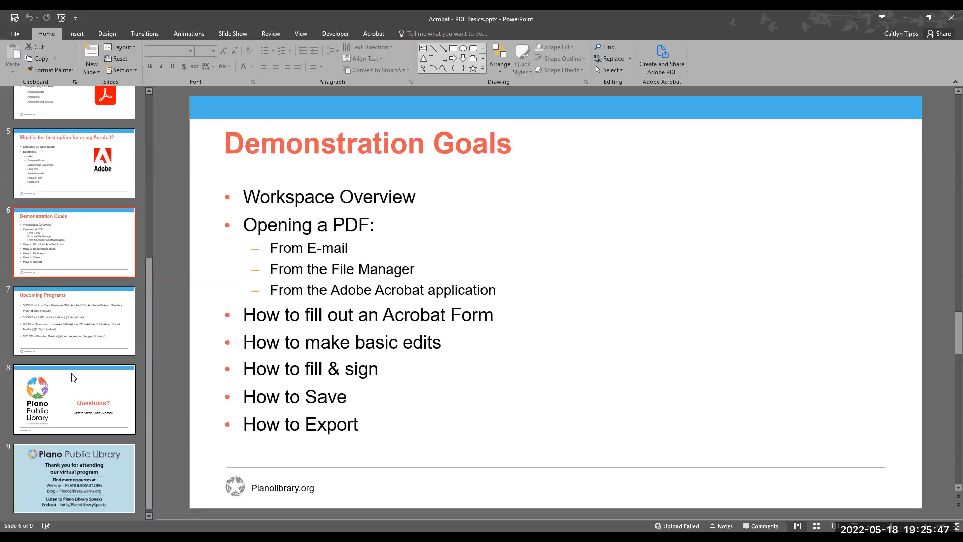
pyautogui.click(70, 320)
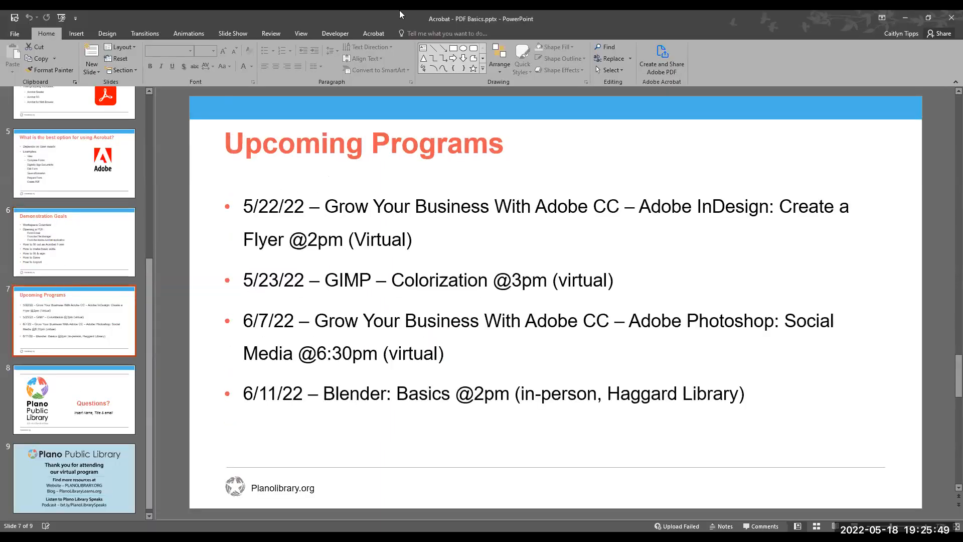